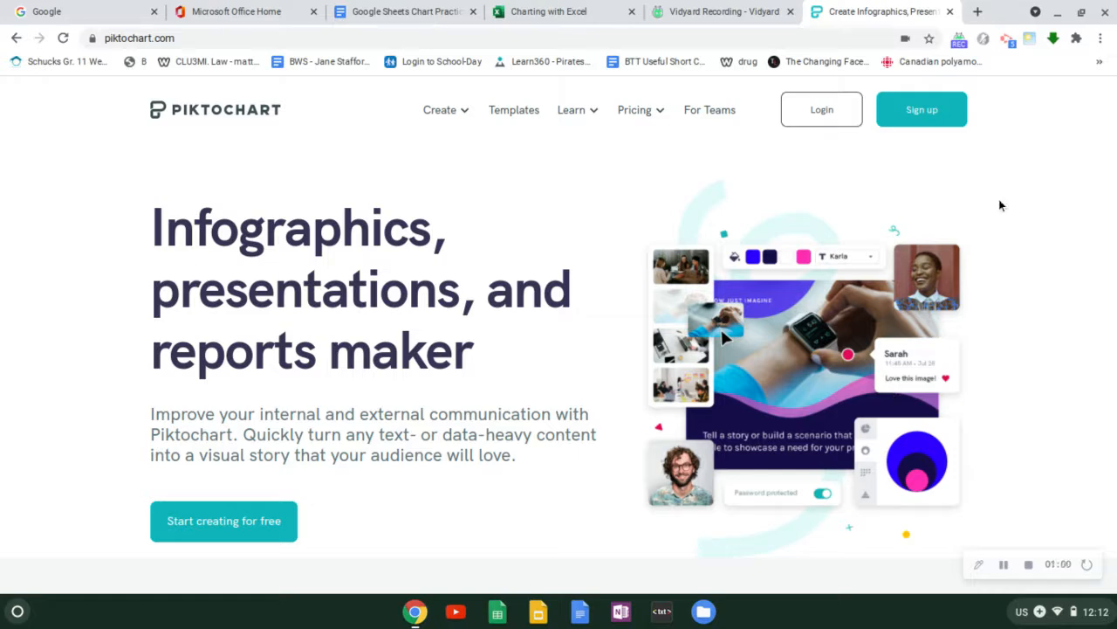
Step: Log in to Piktochart through Google sign-in, using the first listed account
left_click(816, 111)
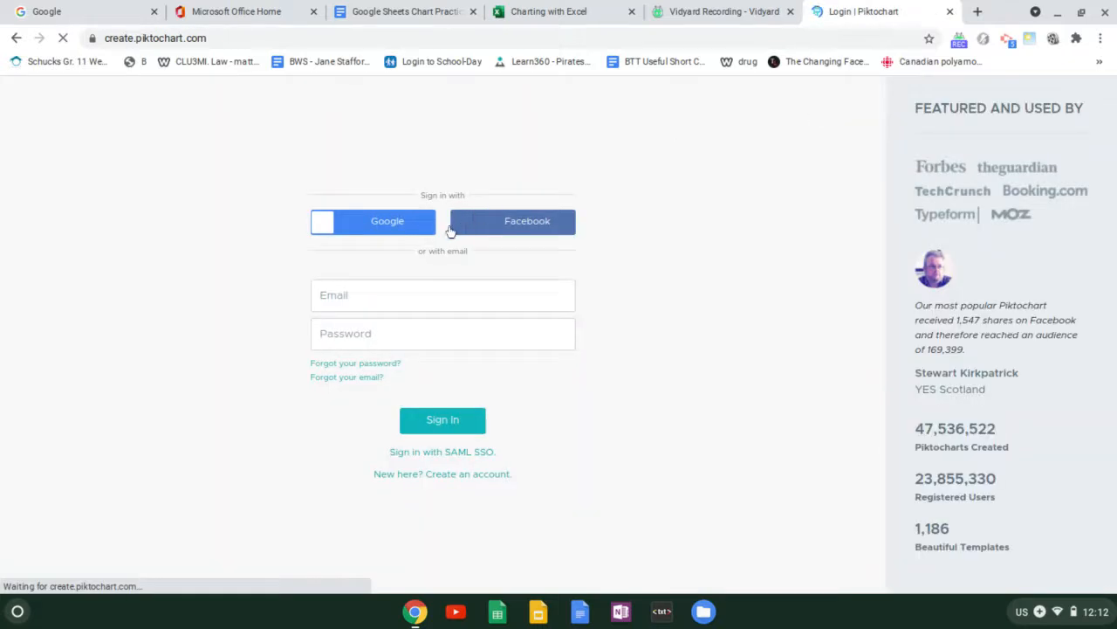
left_click(377, 244)
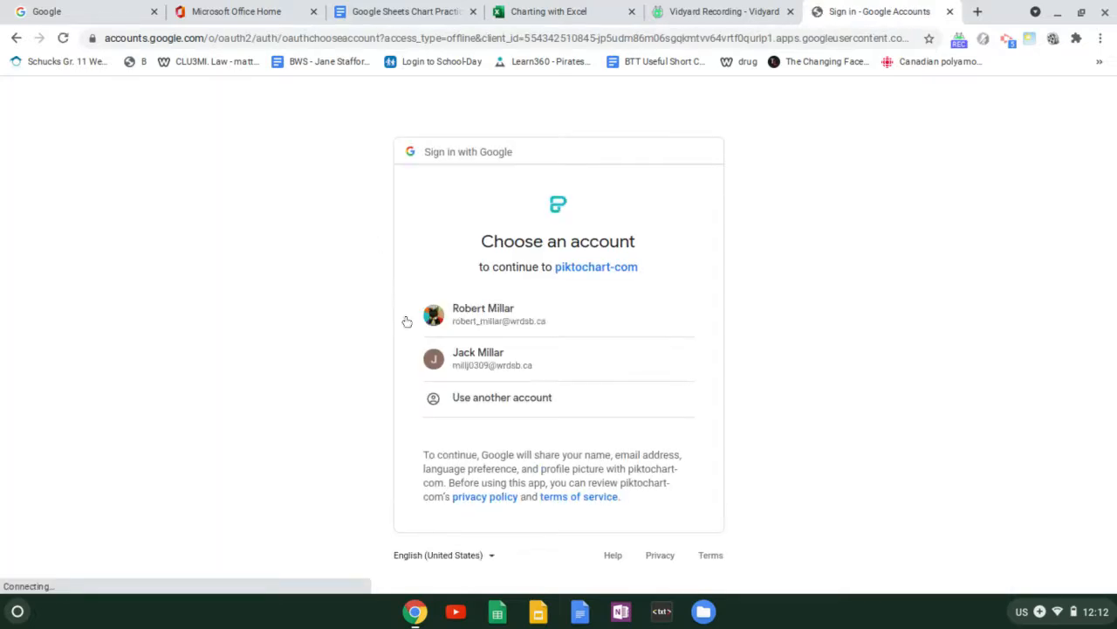
left_click(502, 311)
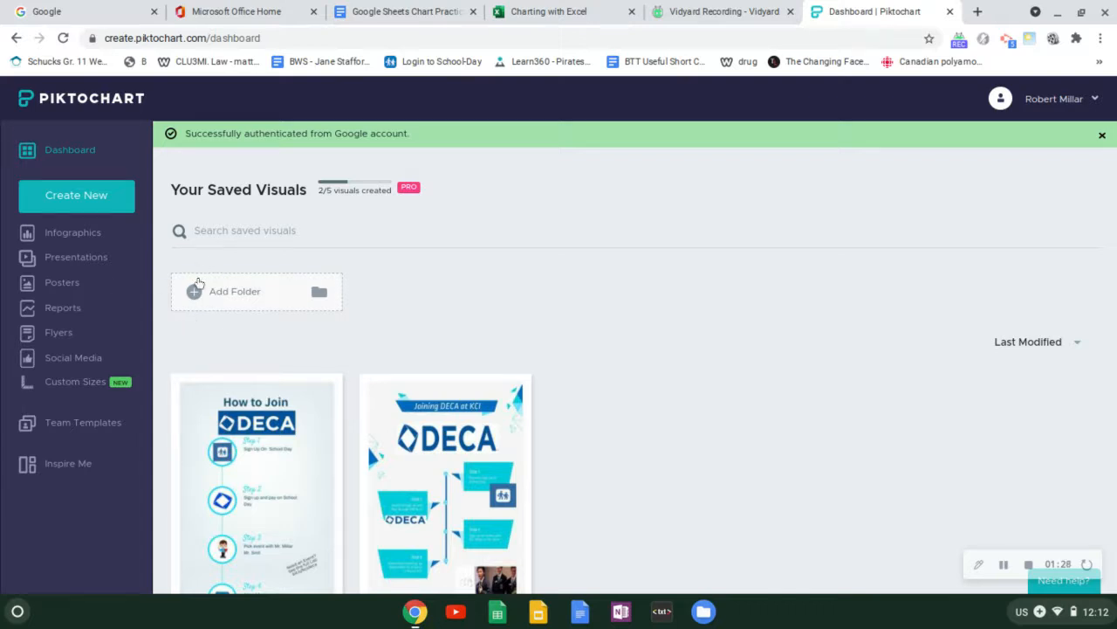
Step: Open the infographic template gallery and browse the featured designs
left_click(73, 233)
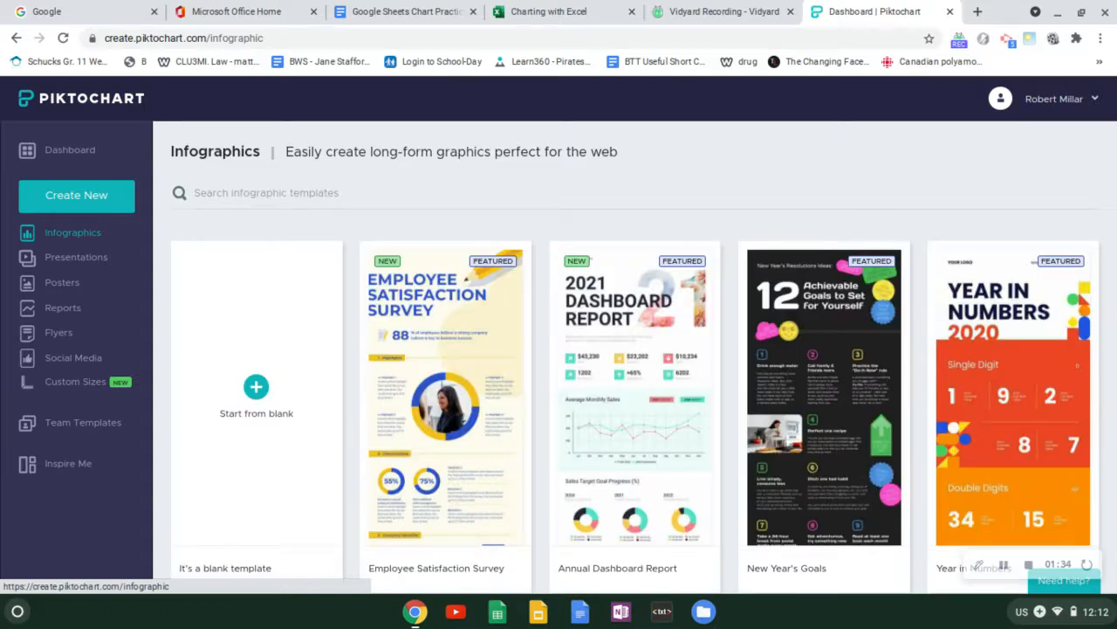
mouse_move(439, 246)
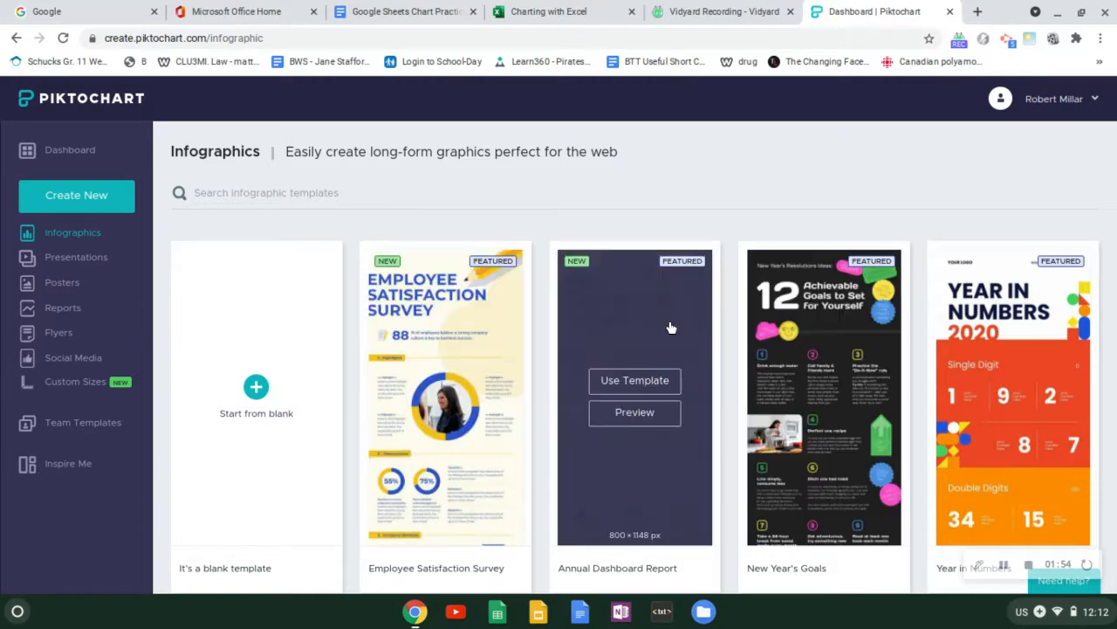
scroll(669, 325, "down", 3)
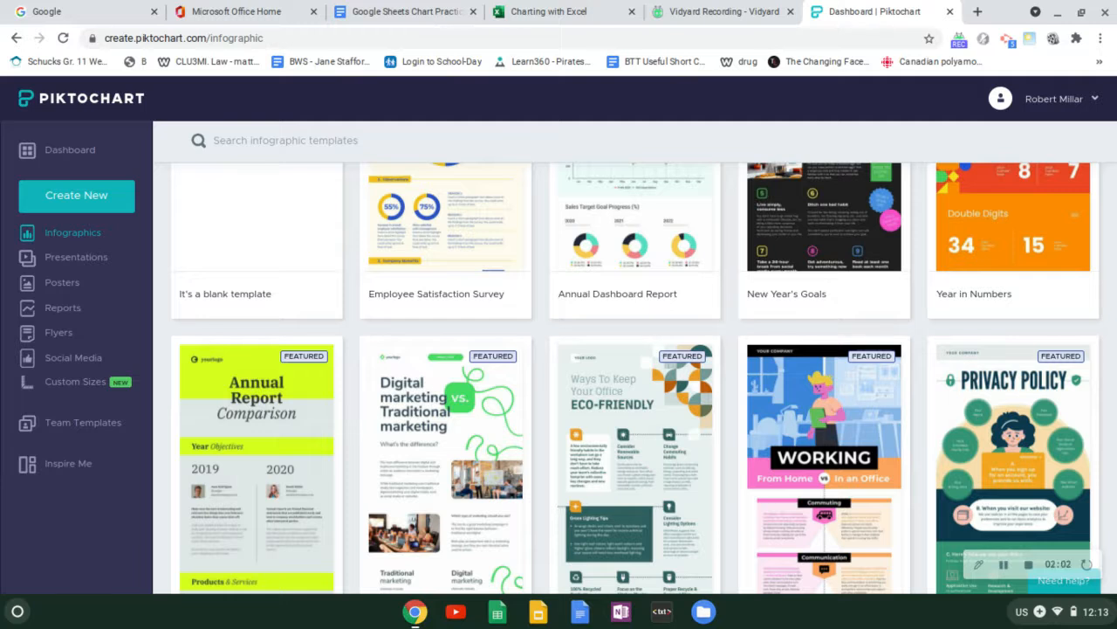
Step: Search the infographic templates for "science" and look through the matching designs
left_click(306, 143)
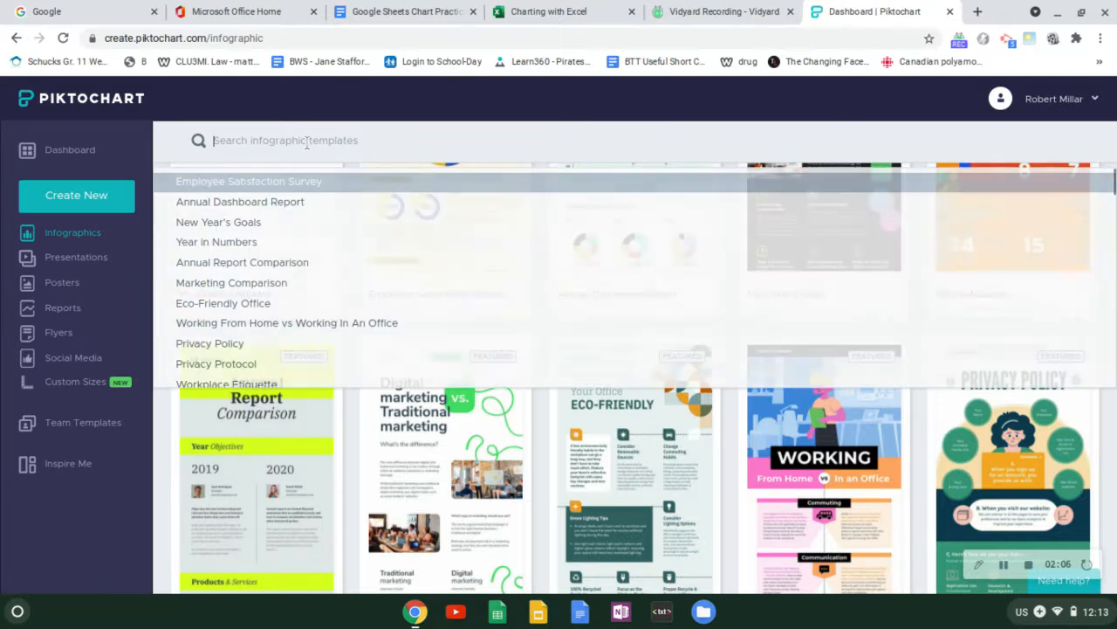
type("science")
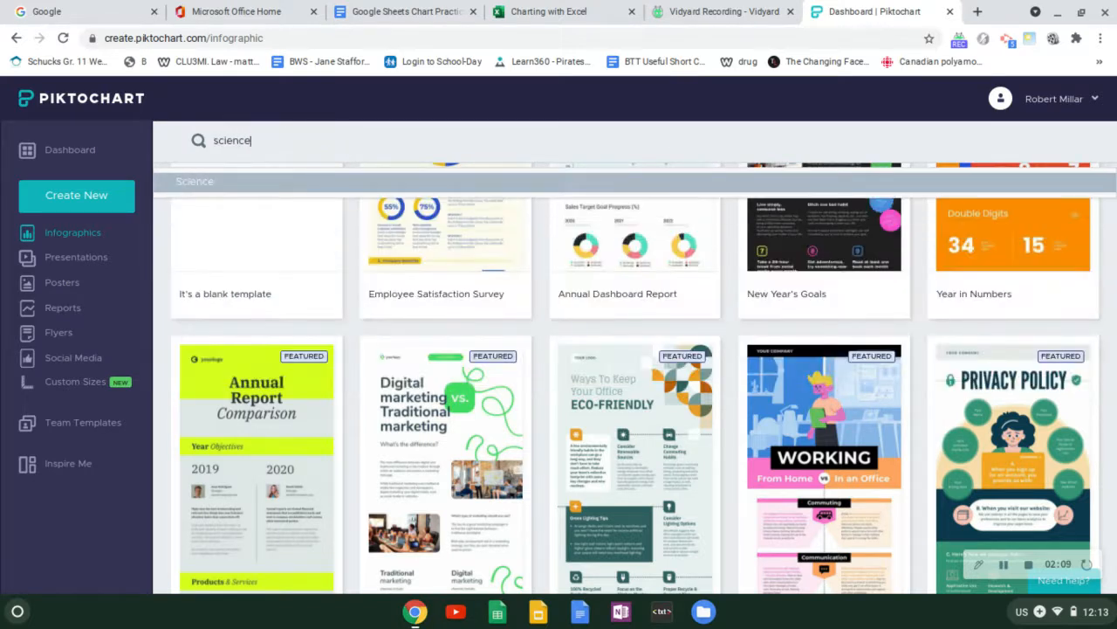
key("Return")
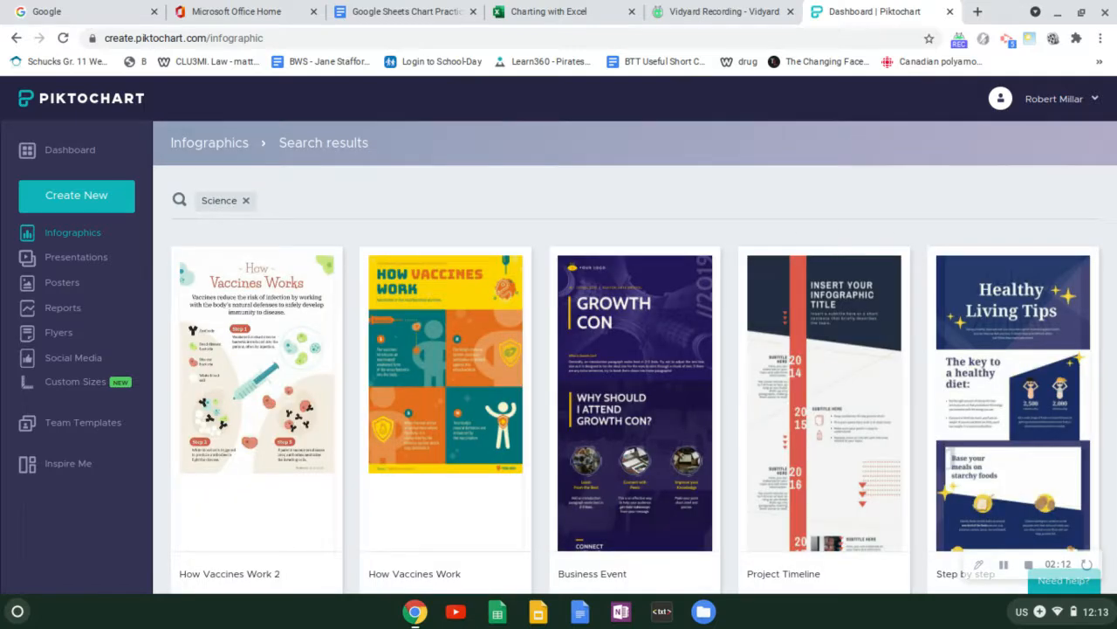
scroll(503, 283, "down", 5)
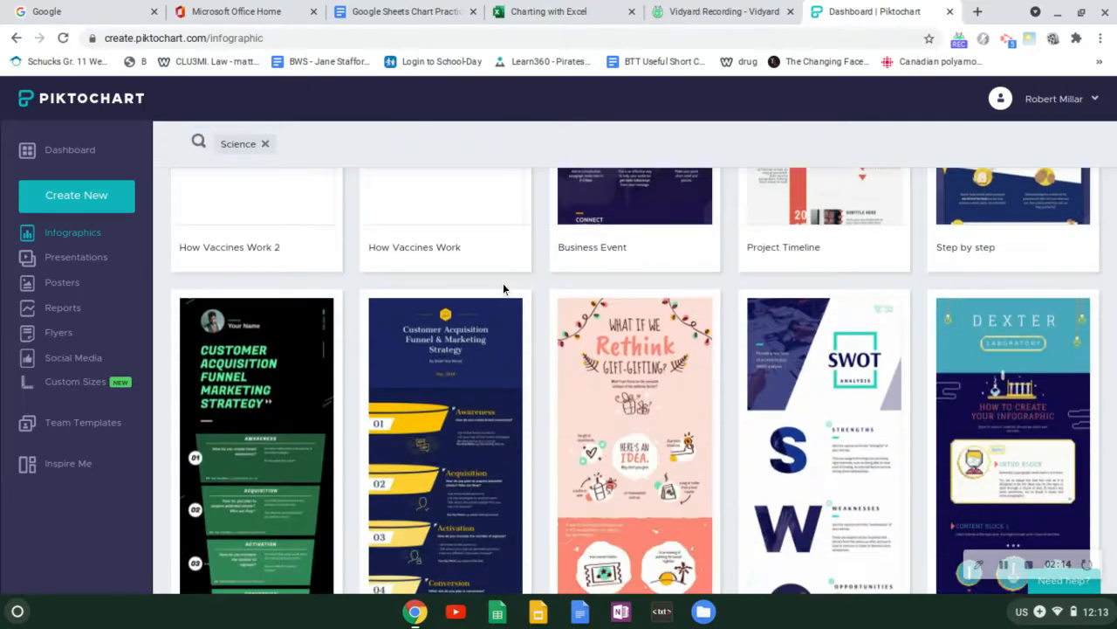
mouse_move(503, 284)
scroll(445, 393, "down", 5)
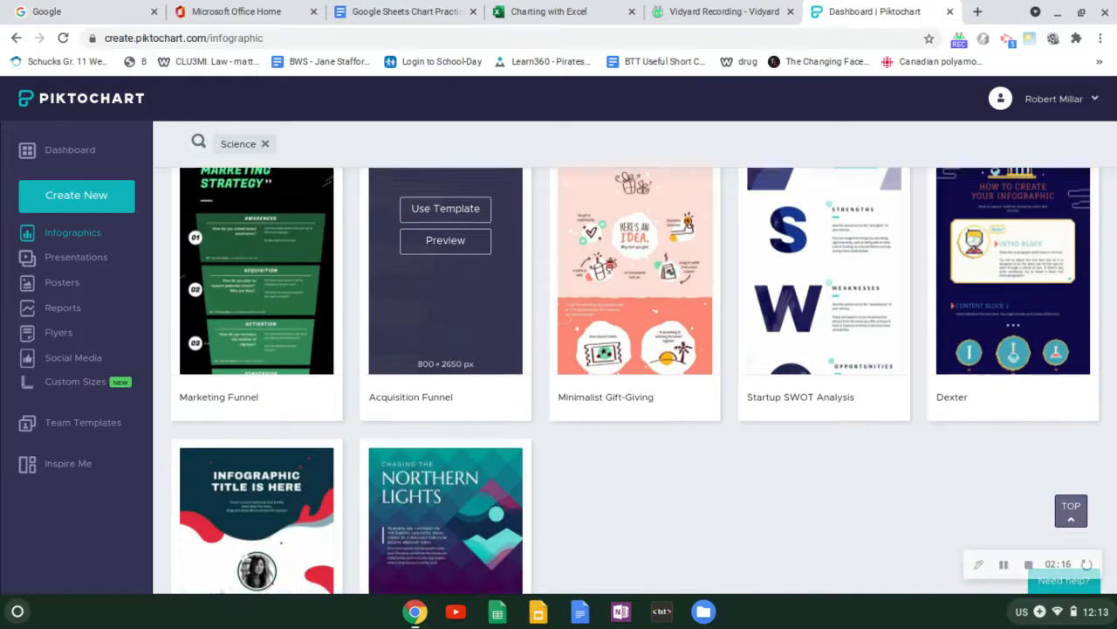
scroll(446, 392, "up", 10)
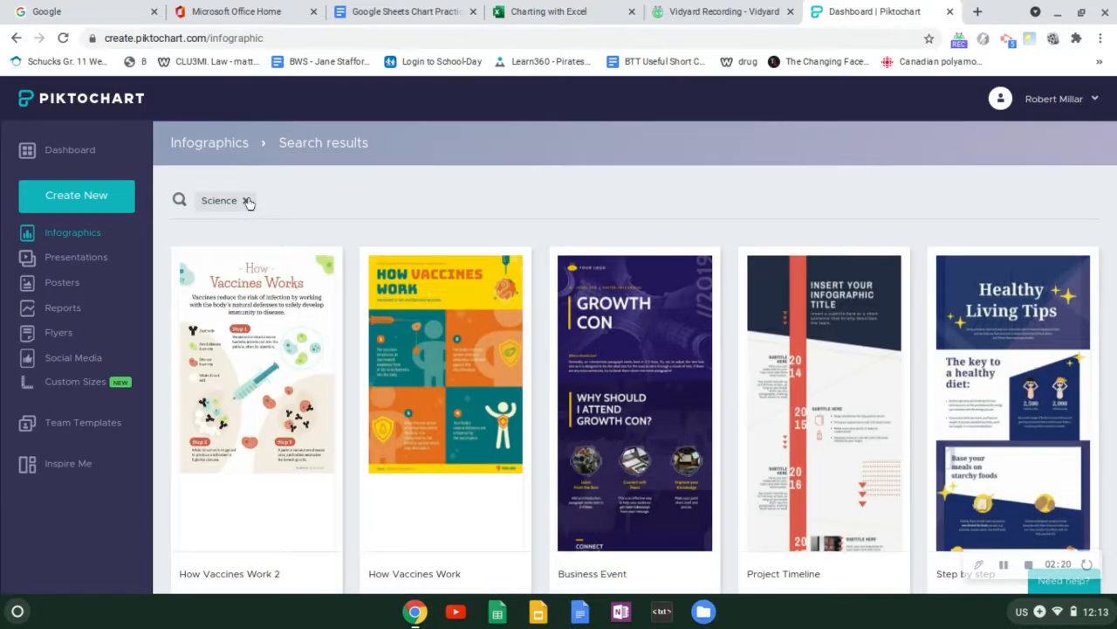
Step: Return to the full infographic gallery and start a new infographic from the blank template
left_click(90, 234)
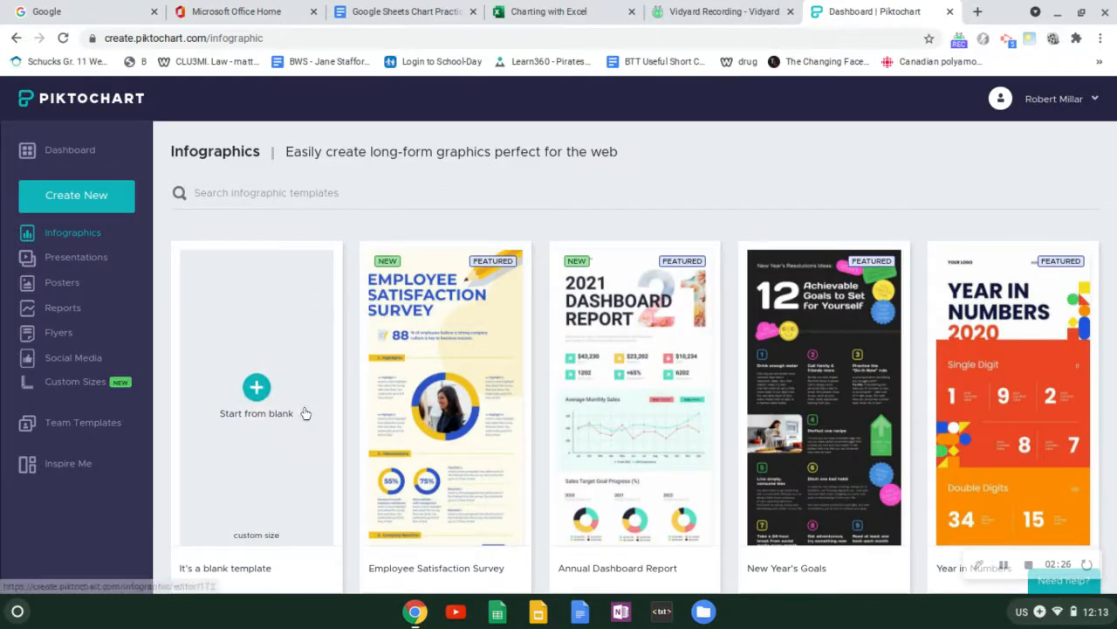
mouse_move(377, 398)
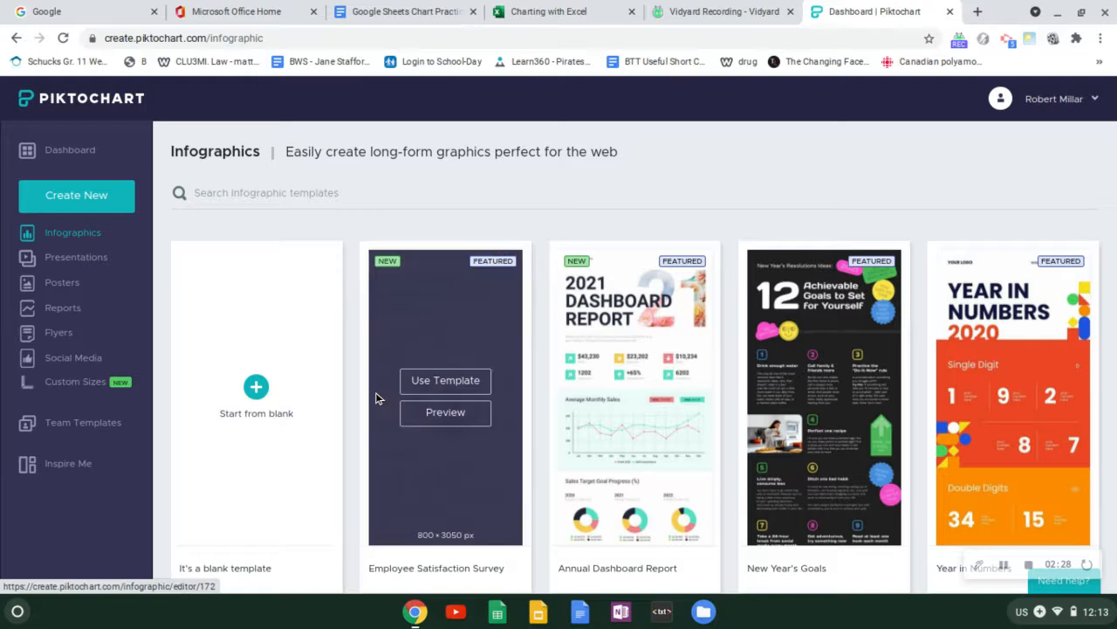
left_click(254, 394)
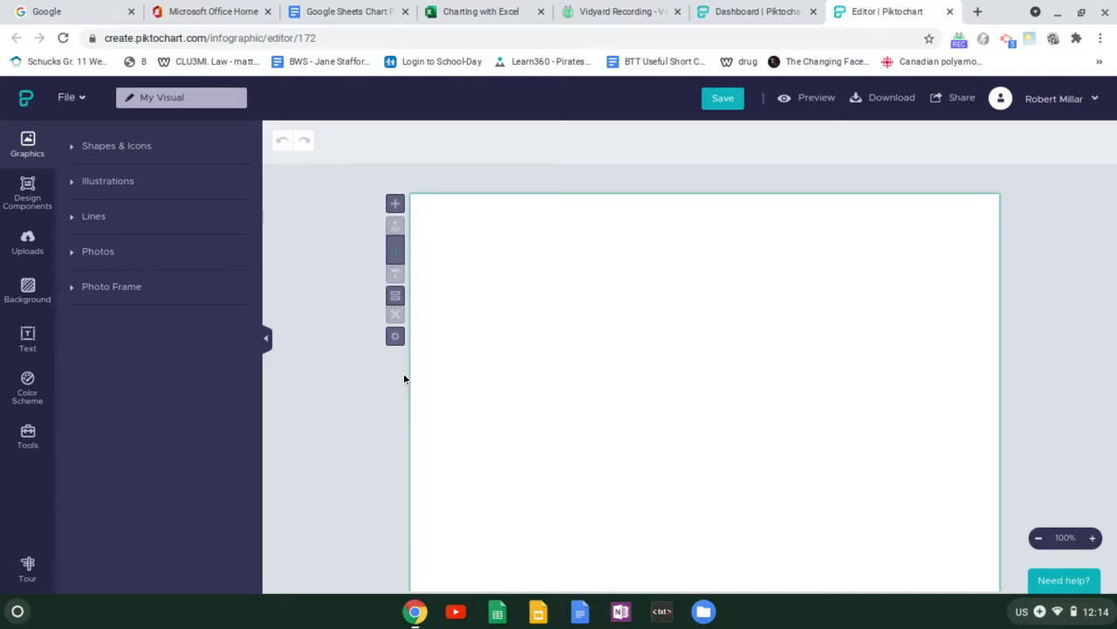
Step: Insert the vertical "Your Title Goes Here" timeline design component with circled lightning icons into the blank infographic
scroll(665, 324, "down", 5)
scroll(665, 324, "up", 4)
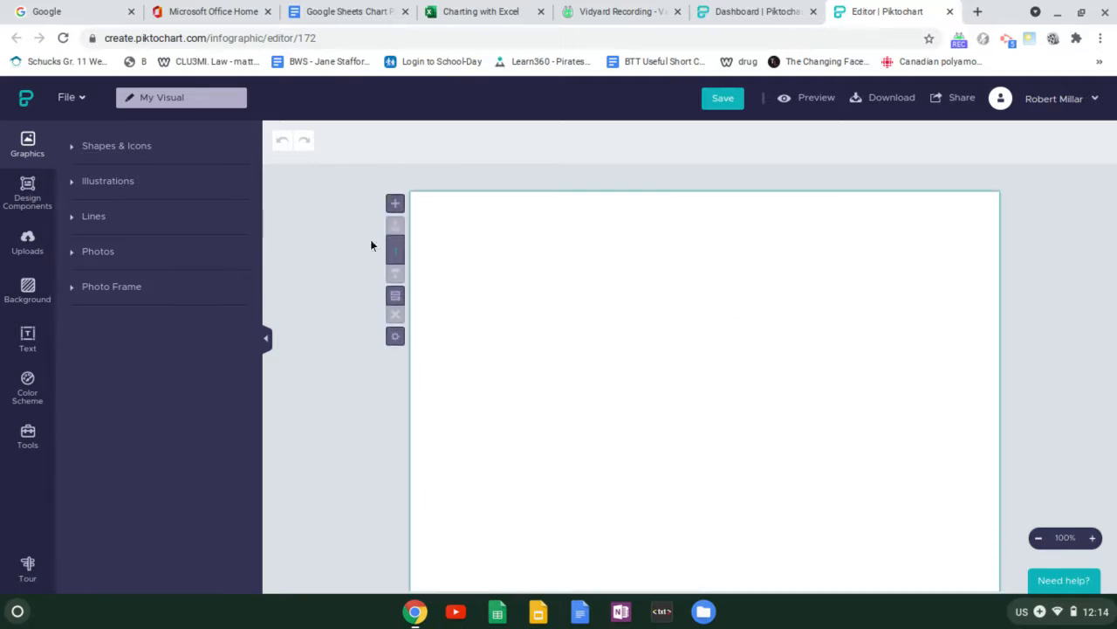
left_click(33, 197)
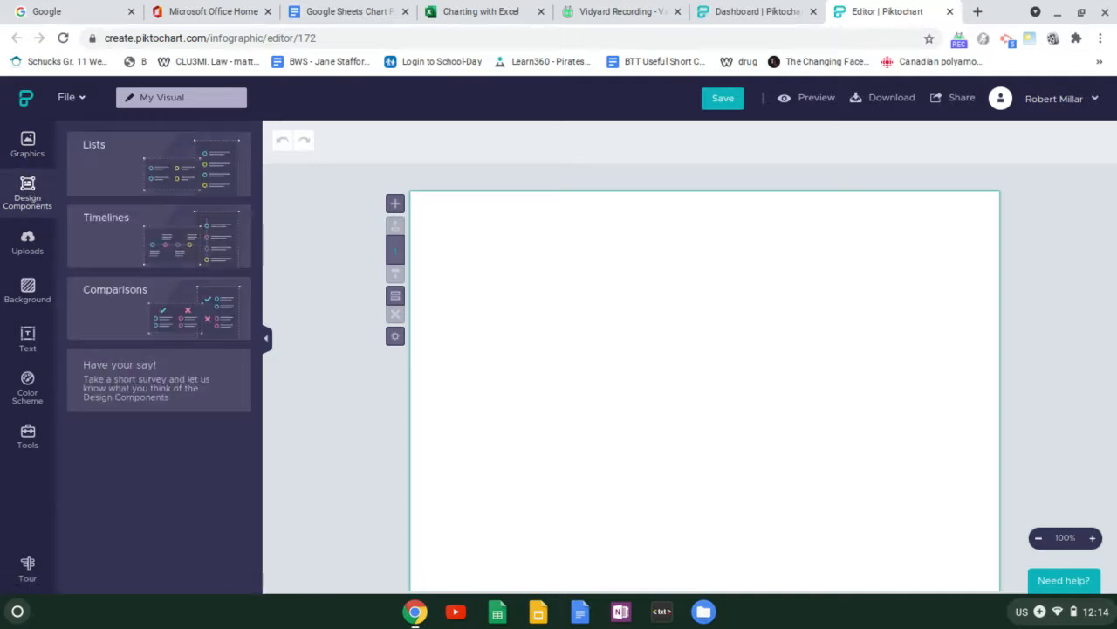
left_click(124, 243)
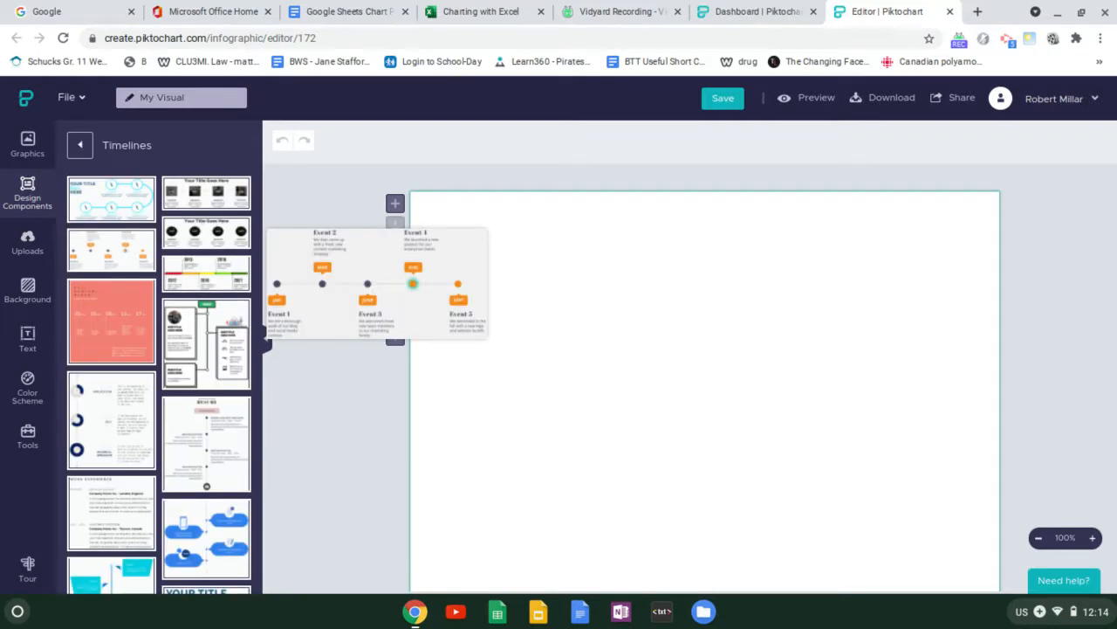
mouse_move(208, 334)
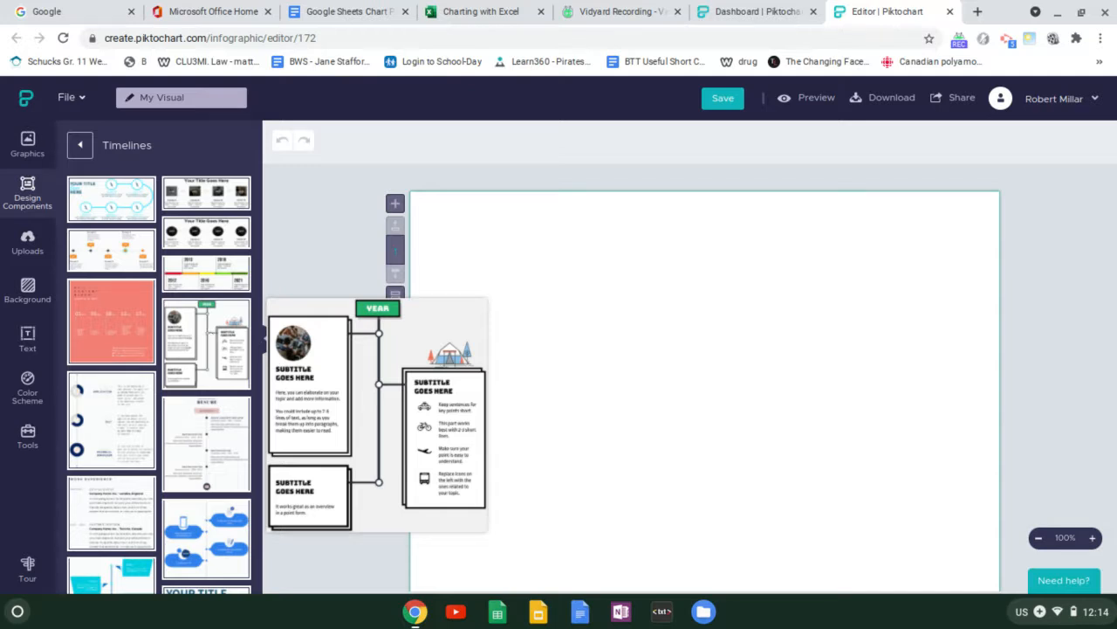
scroll(209, 436, "down", 3)
scroll(209, 437, "down", 3)
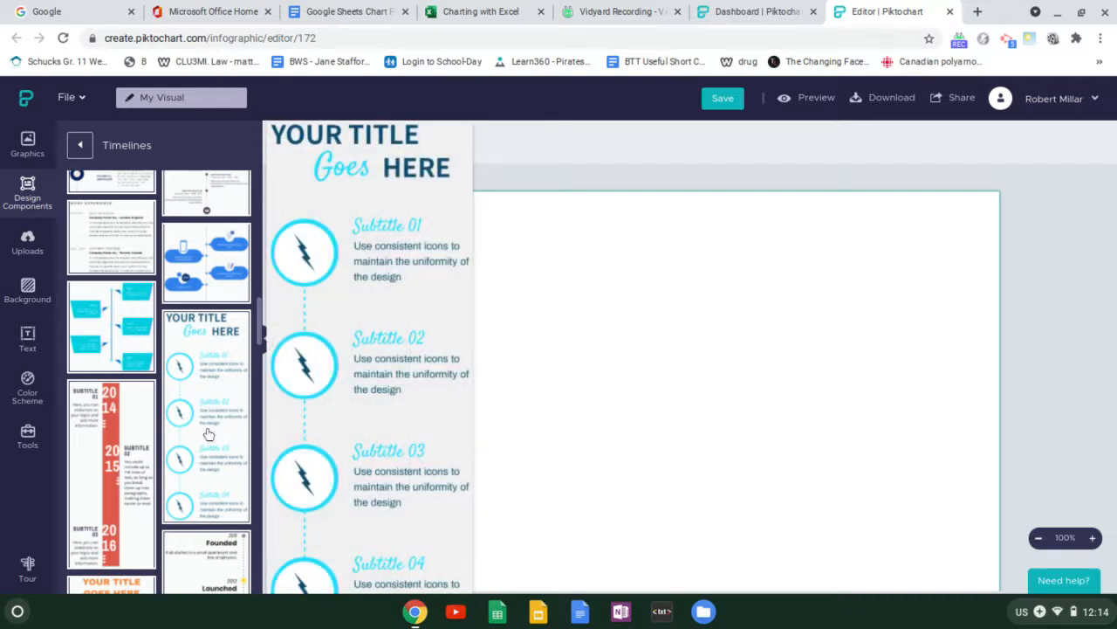
left_click(207, 391)
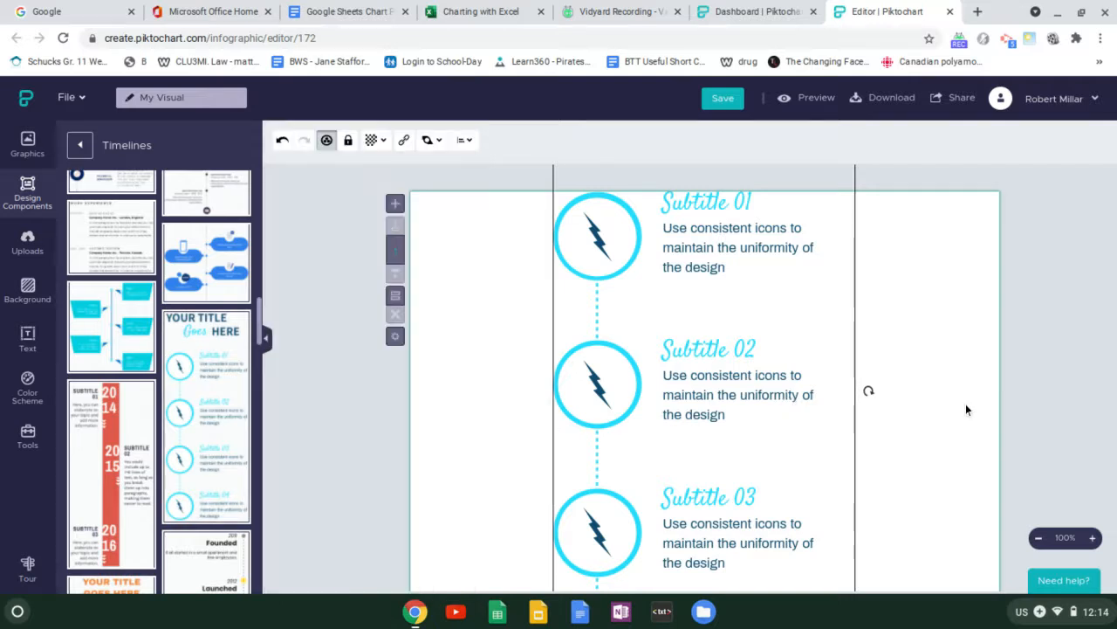
Step: Move the whole timeline down the canvas so its title fits on the page, keeping it roughly centered
scroll(965, 404, "down", 5)
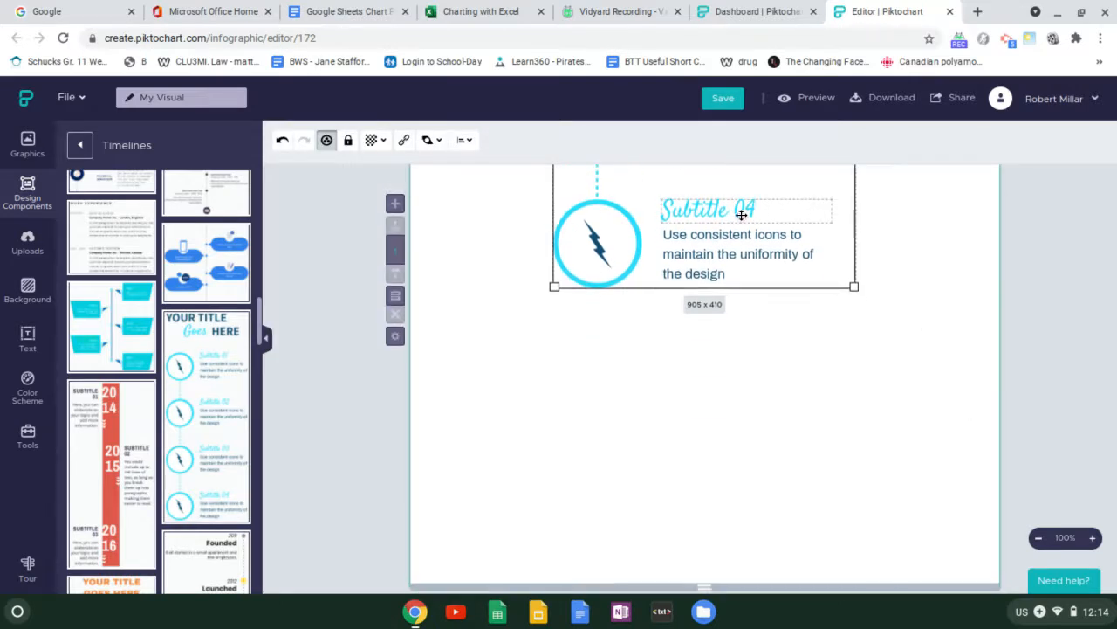
left_click_drag(711, 252, 701, 496)
scroll(897, 419, "up", 5)
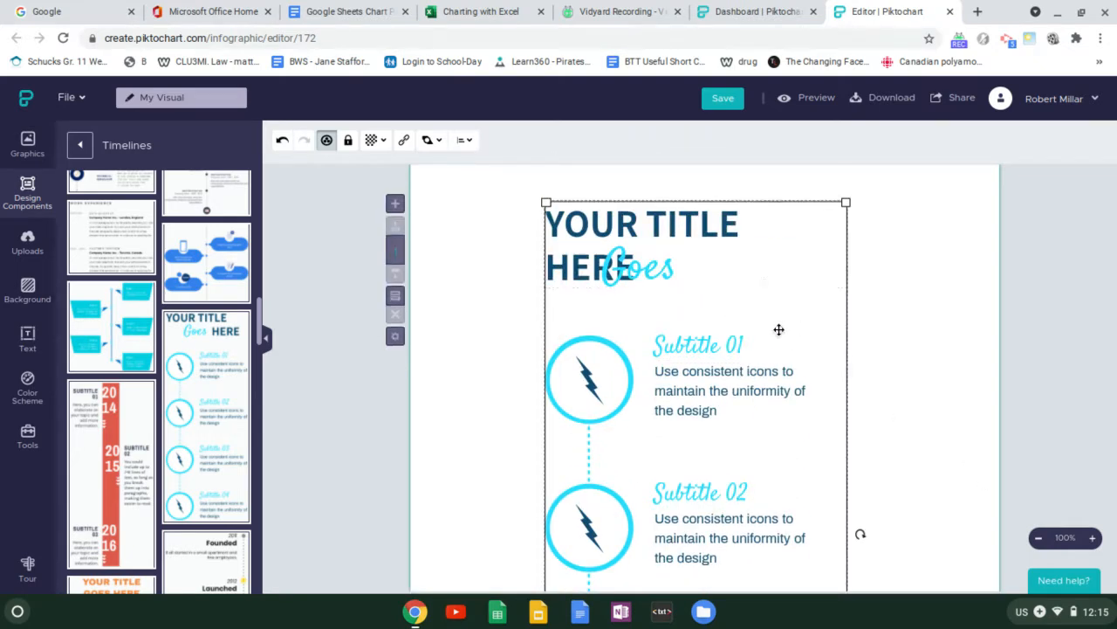
left_click_drag(783, 329, 789, 326)
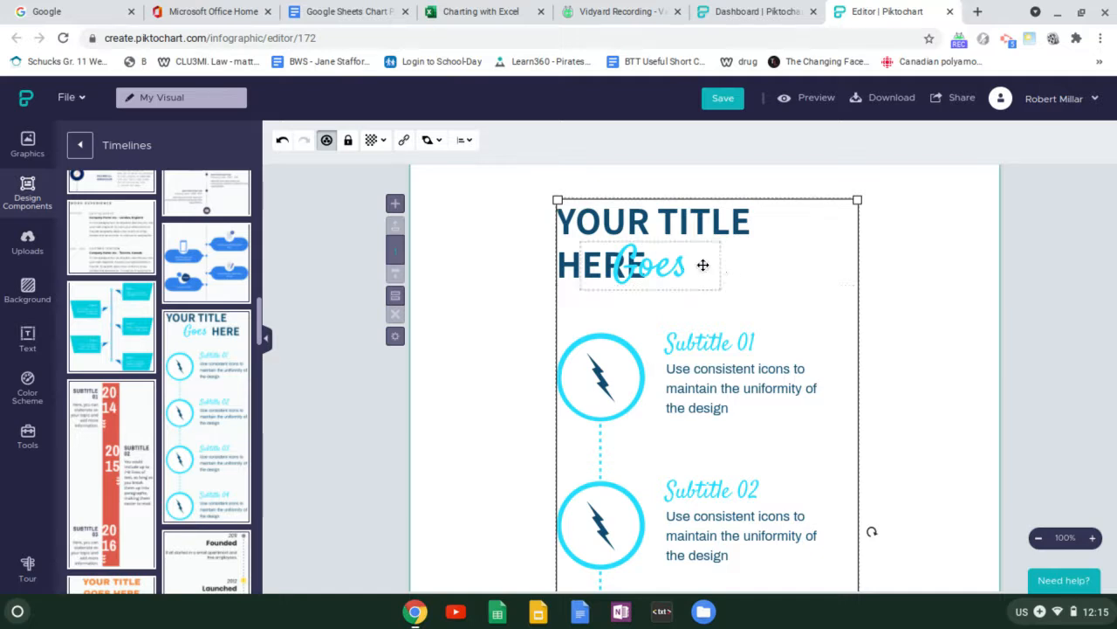
Step: Delete the overlapping "Goes" text and replace the timeline's title with "How to Join"
left_click(703, 264)
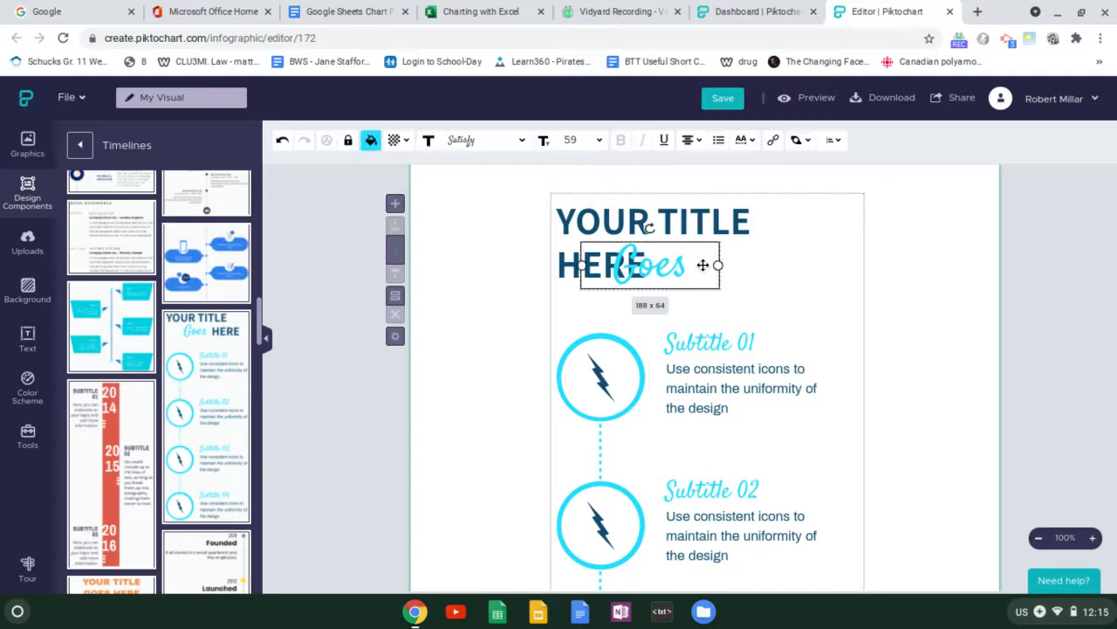
key("Delete")
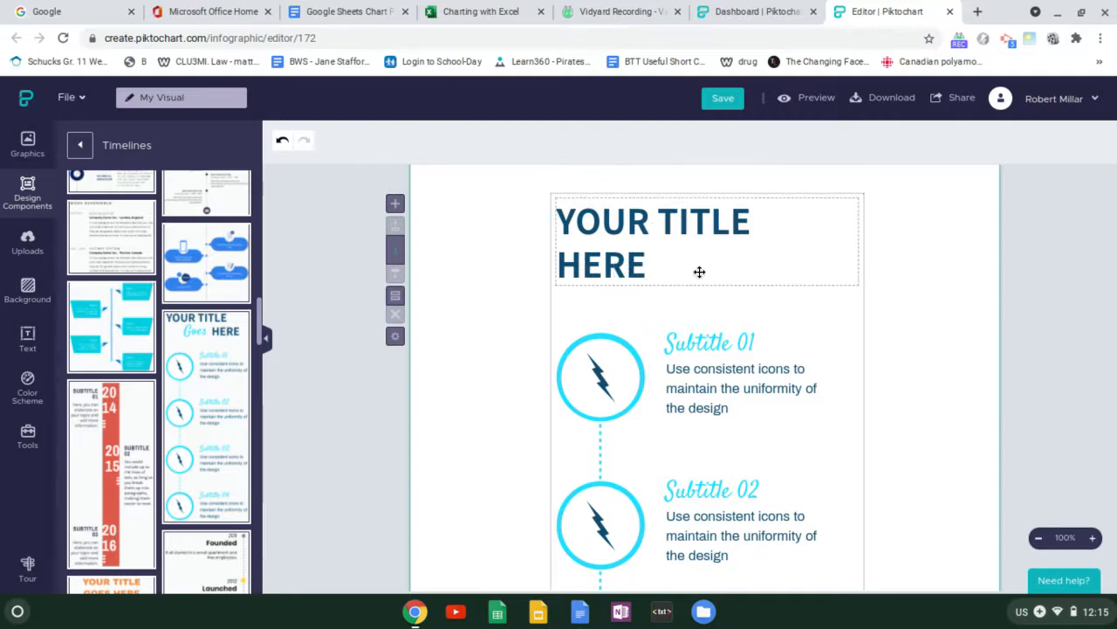
double_click(636, 268)
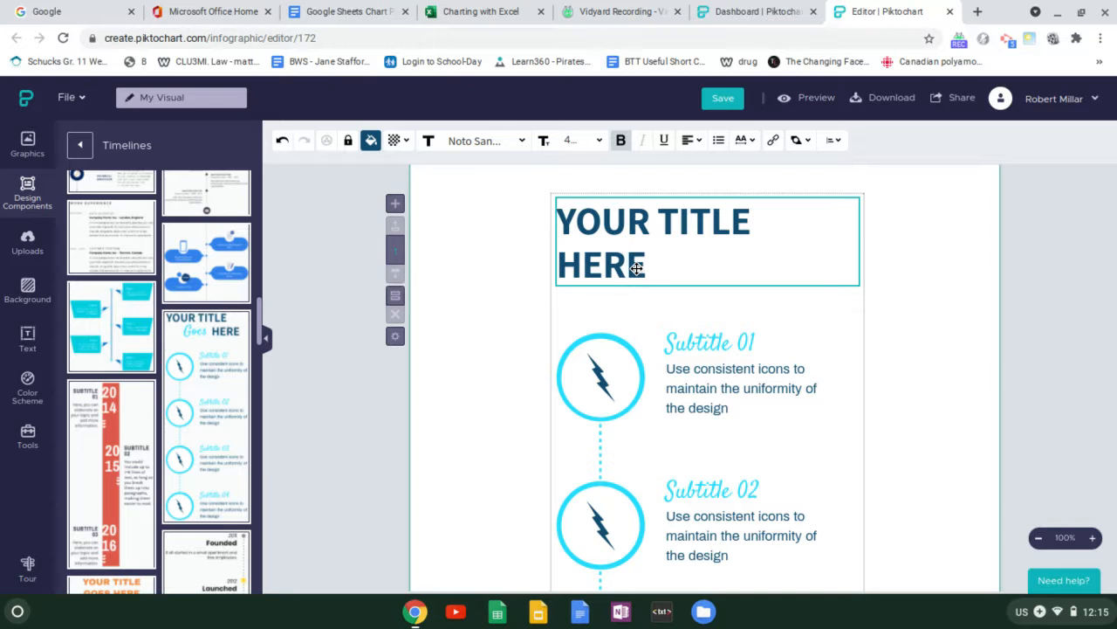
left_click_drag(650, 267, 566, 222)
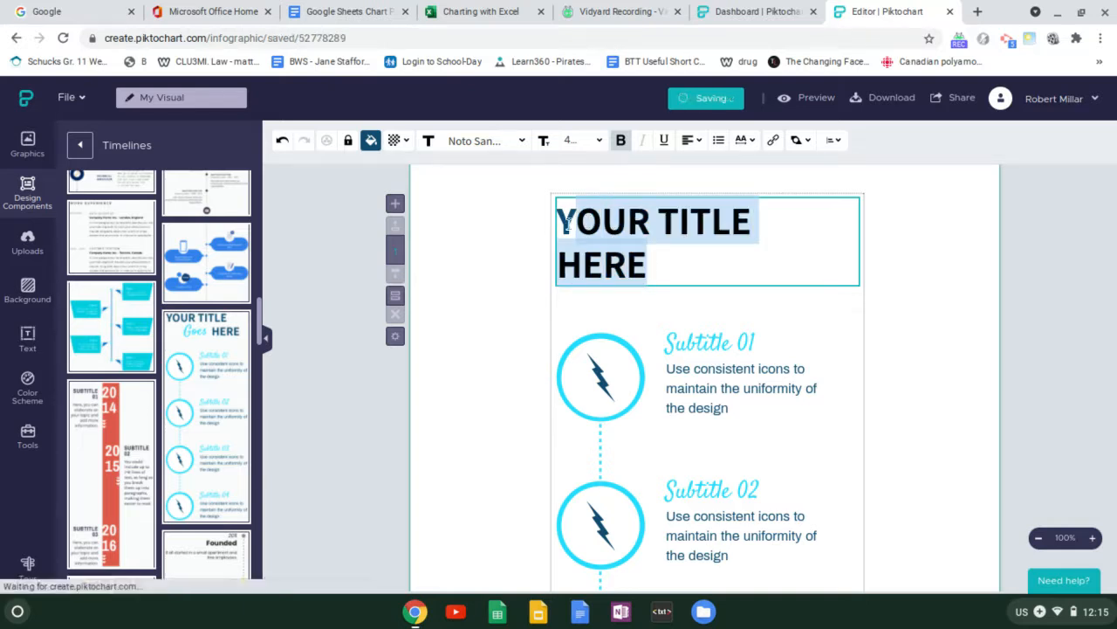
key("BackSpace")
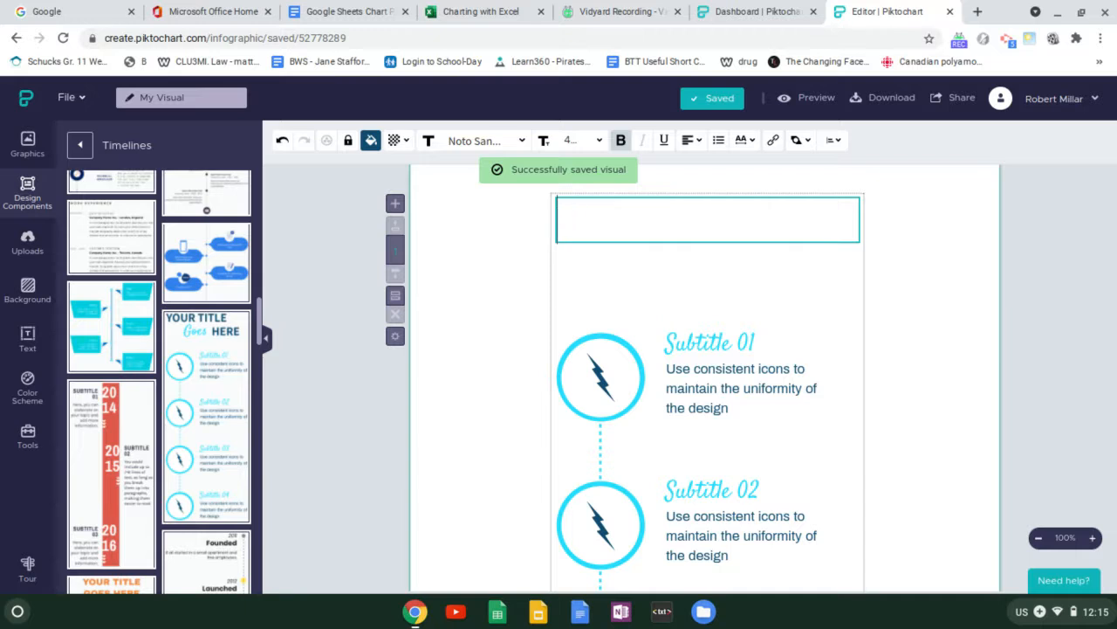
type("How to Join DECA")
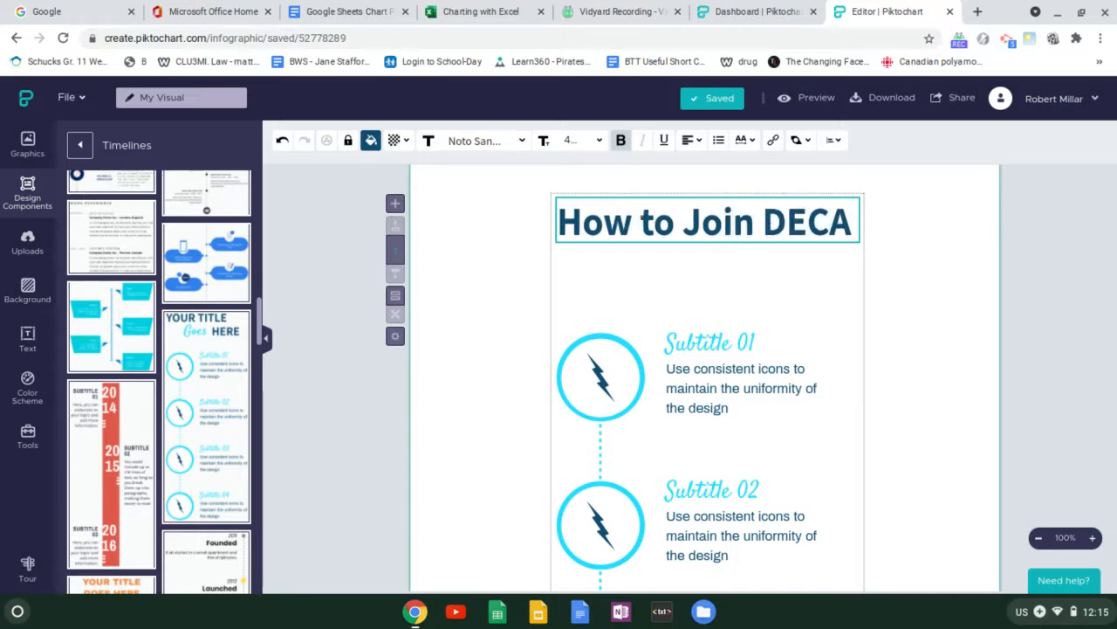
key("BackSpace")
key("BackSpace")
key("BackSpace")
key("BackSpace")
key("BackSpace")
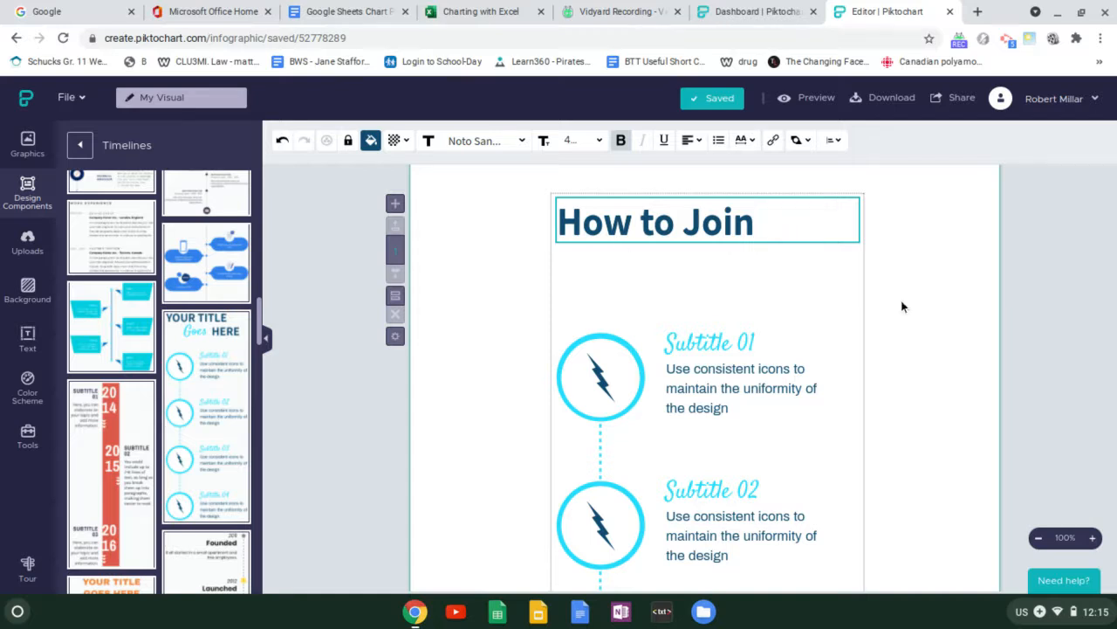
left_click(926, 267)
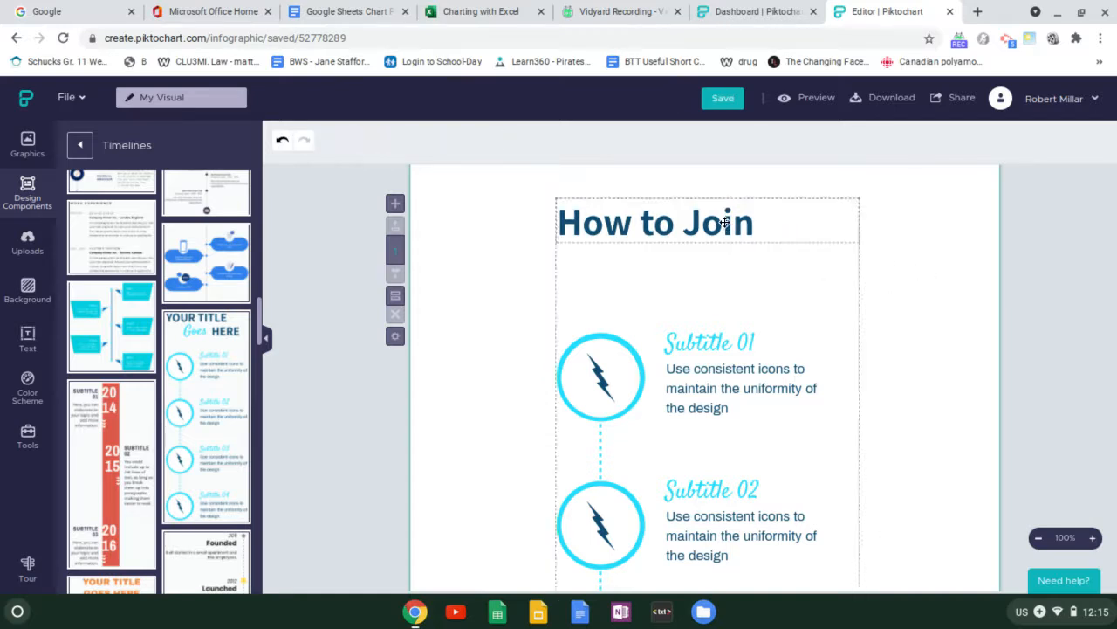
Step: Narrow the "How to Join" text box to about 278 px wide and center it horizontally on the page
left_click(649, 227)
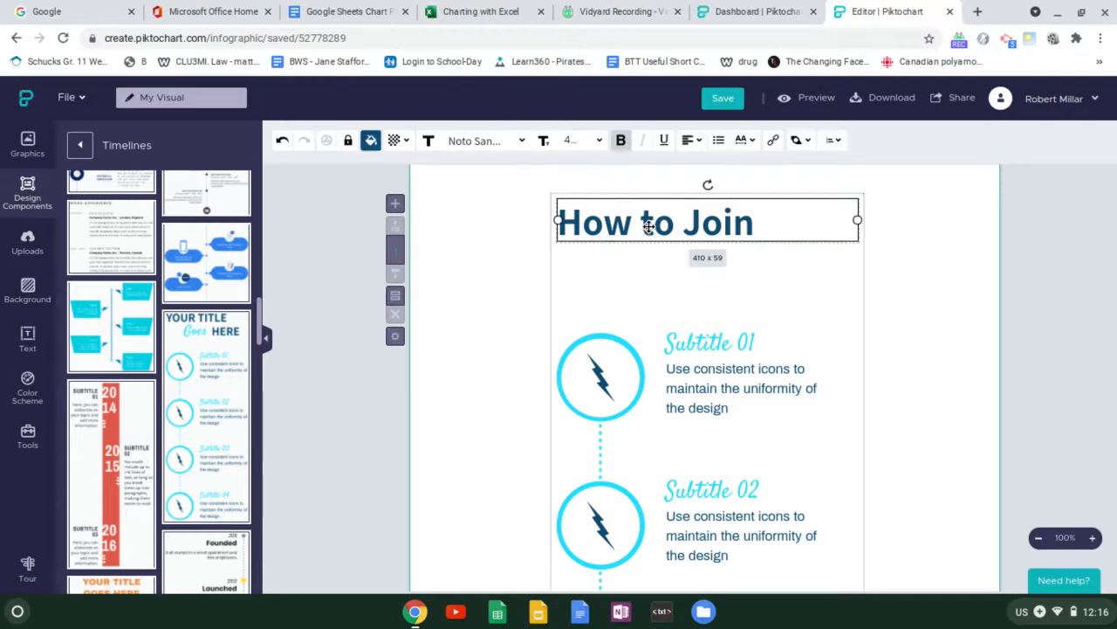
left_click_drag(858, 221, 762, 222)
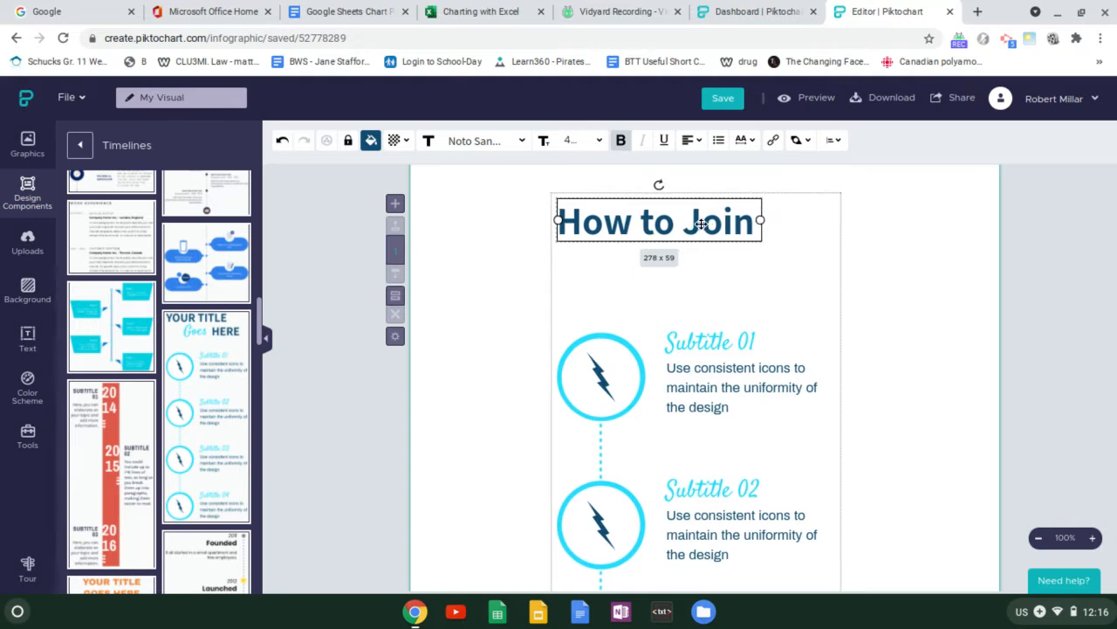
left_click_drag(702, 224, 746, 222)
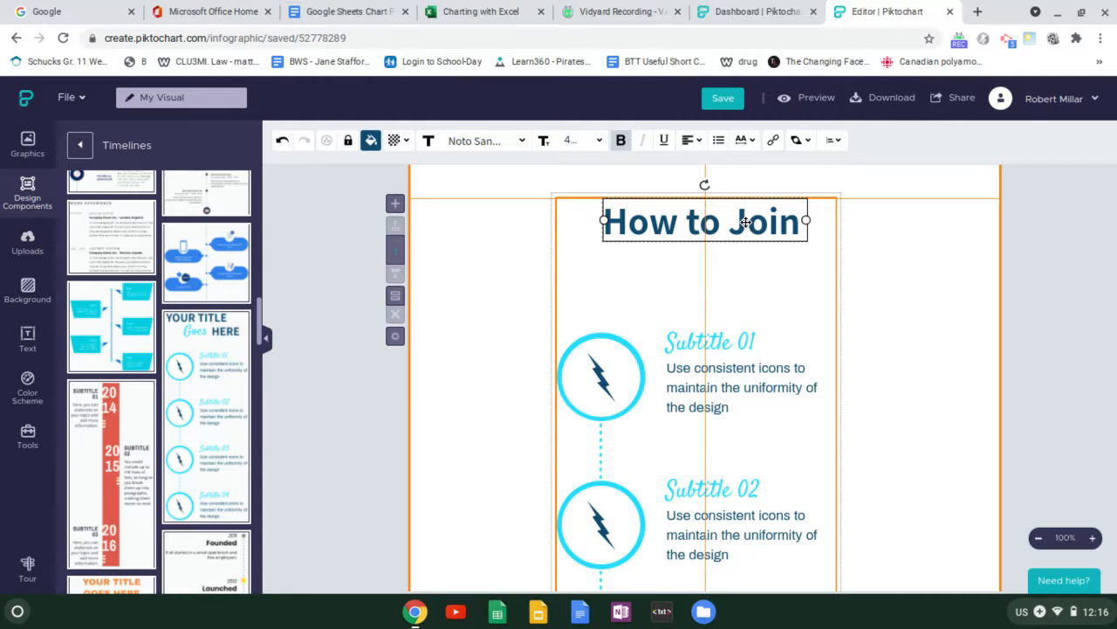
Step: Align the "How to Join" title with the page's vertical center line and deselect it
left_click_drag(746, 223, 745, 222)
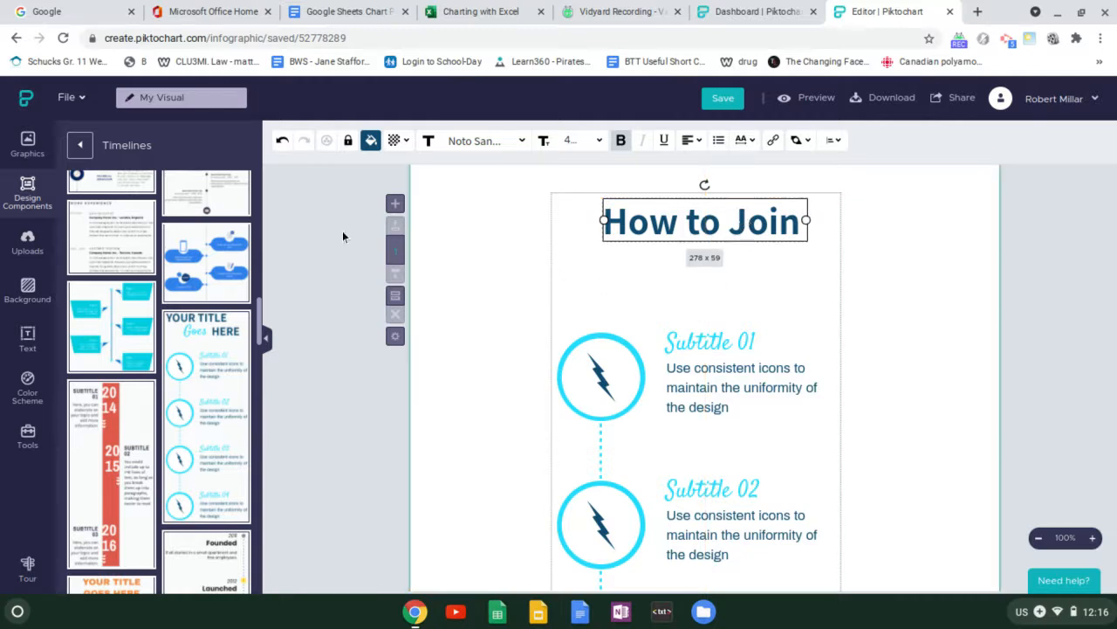
mouse_move(248, 207)
left_click(478, 243)
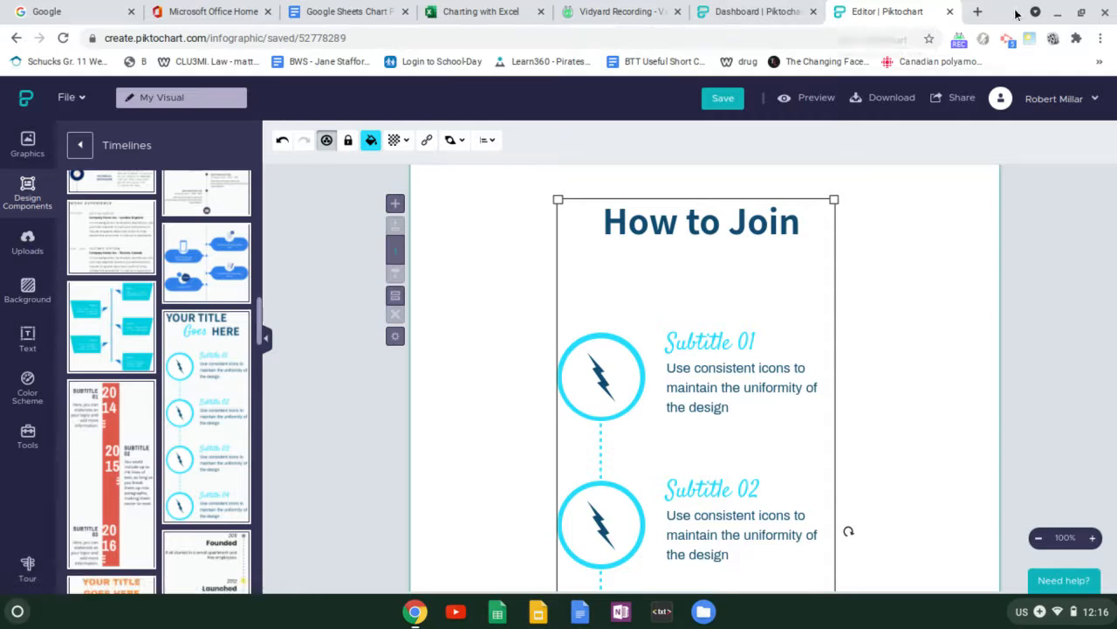
Step: Open Google Images in a new browser tab
left_click(978, 12)
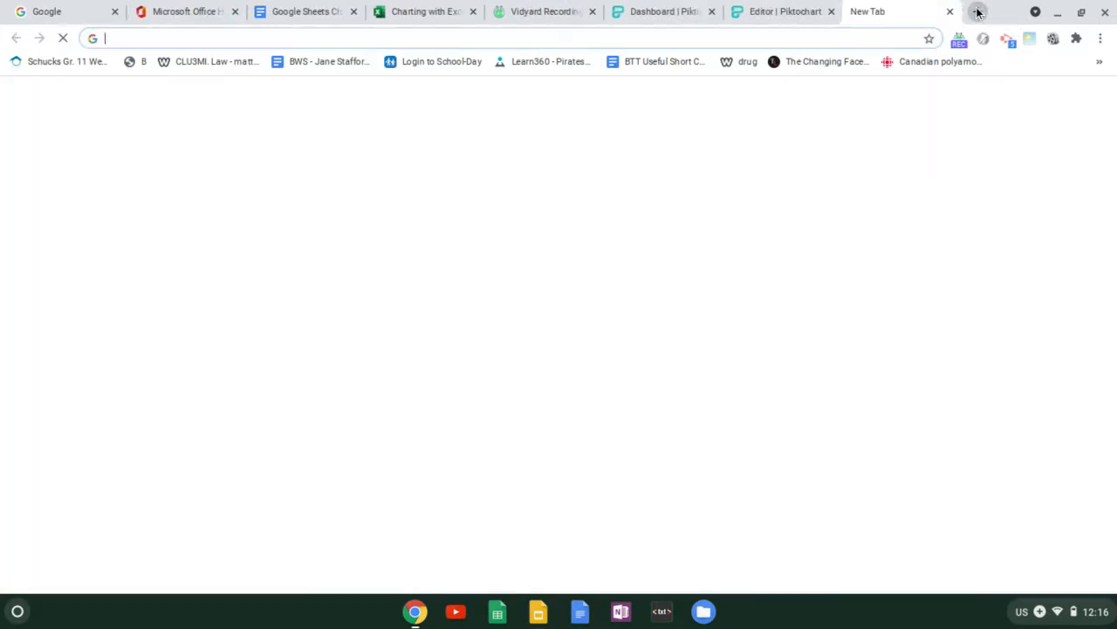
type("ima")
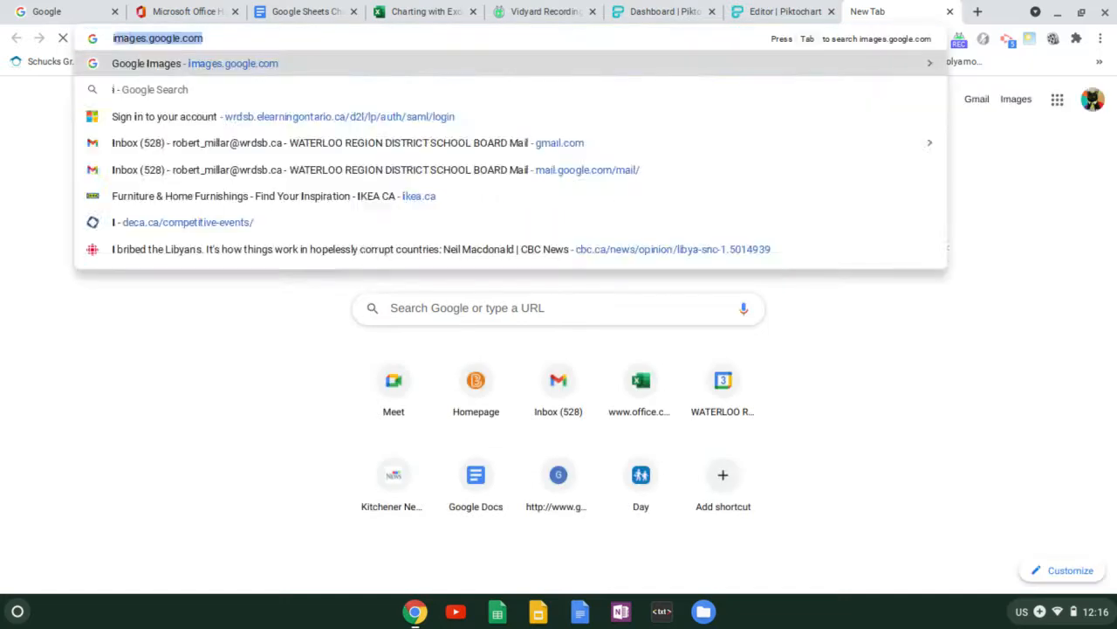
key("BackSpace")
type("ge")
key("BackSpace")
key("BackSpace")
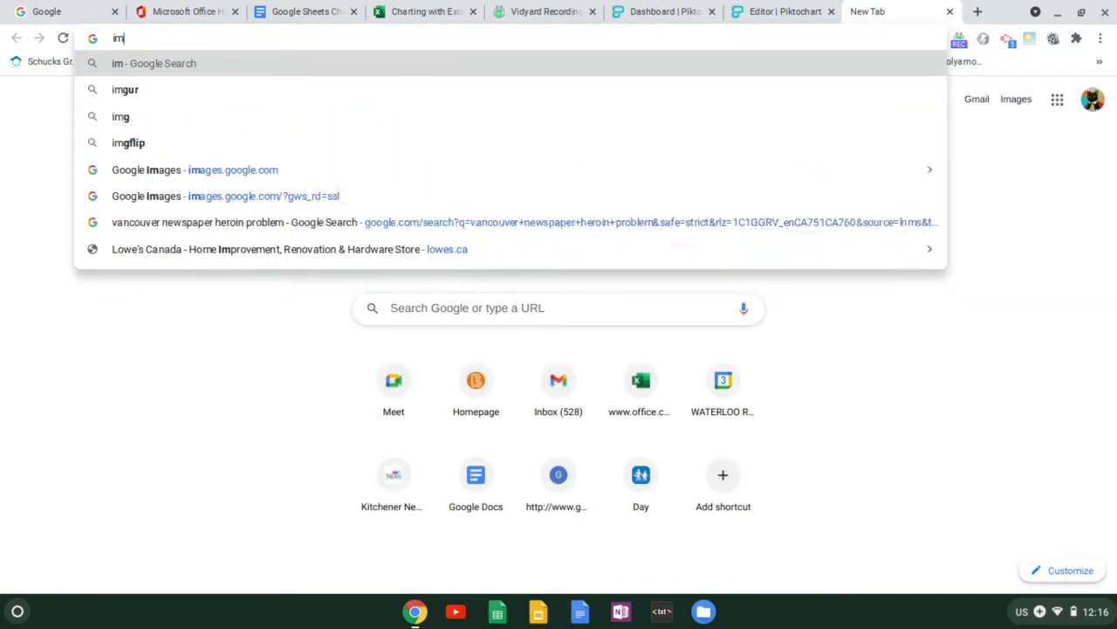
type("ages")
key("Return")
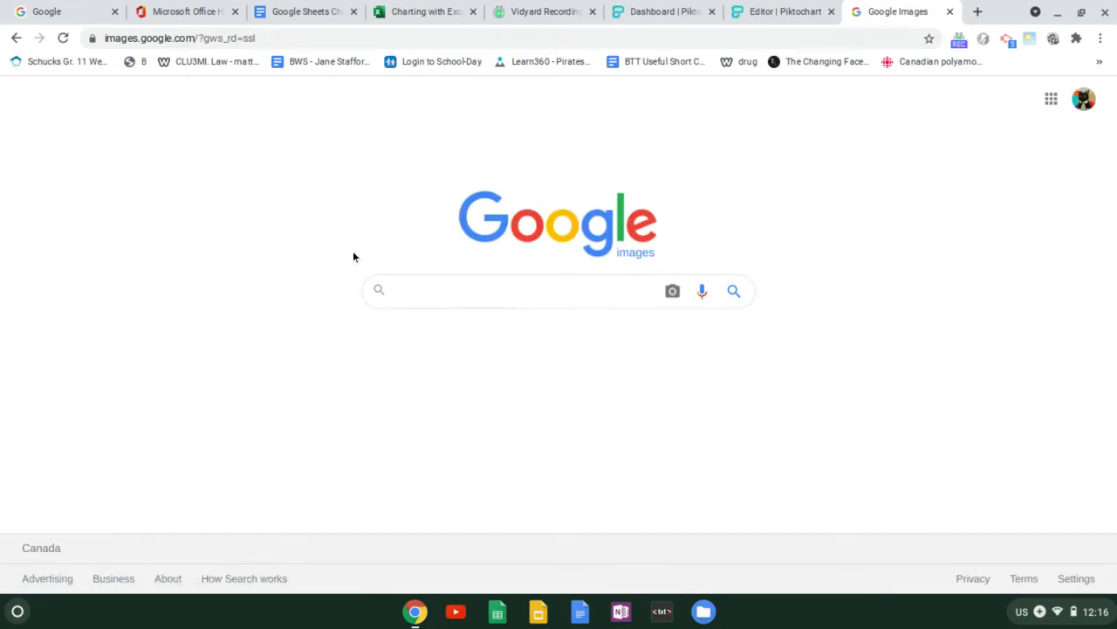
Step: Search Google Images for "deca logo png"
type("d")
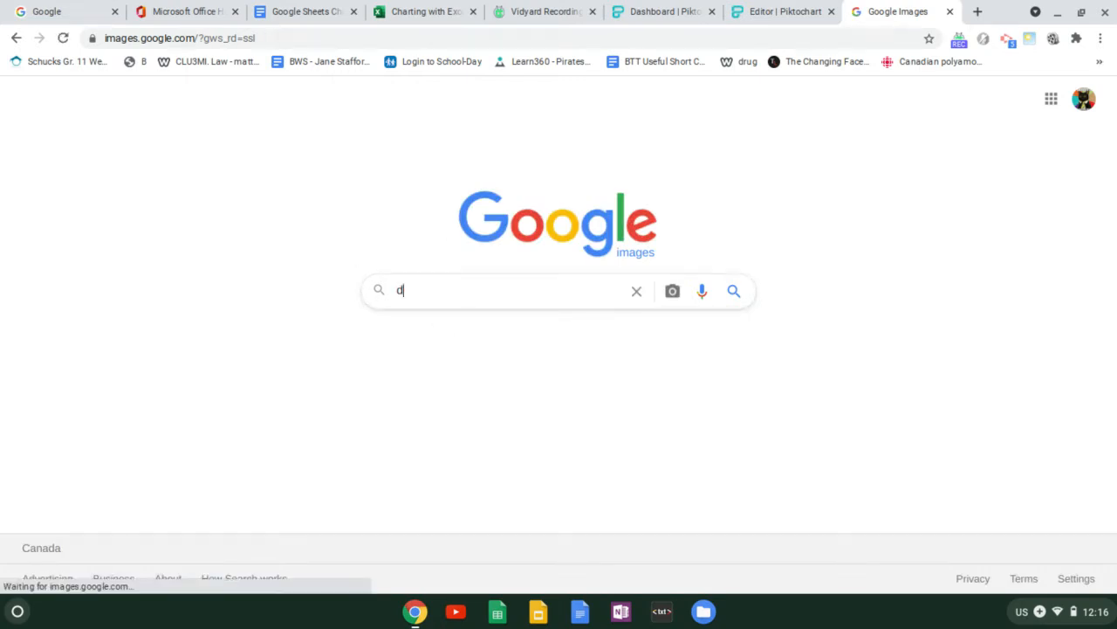
type("eca logo ")
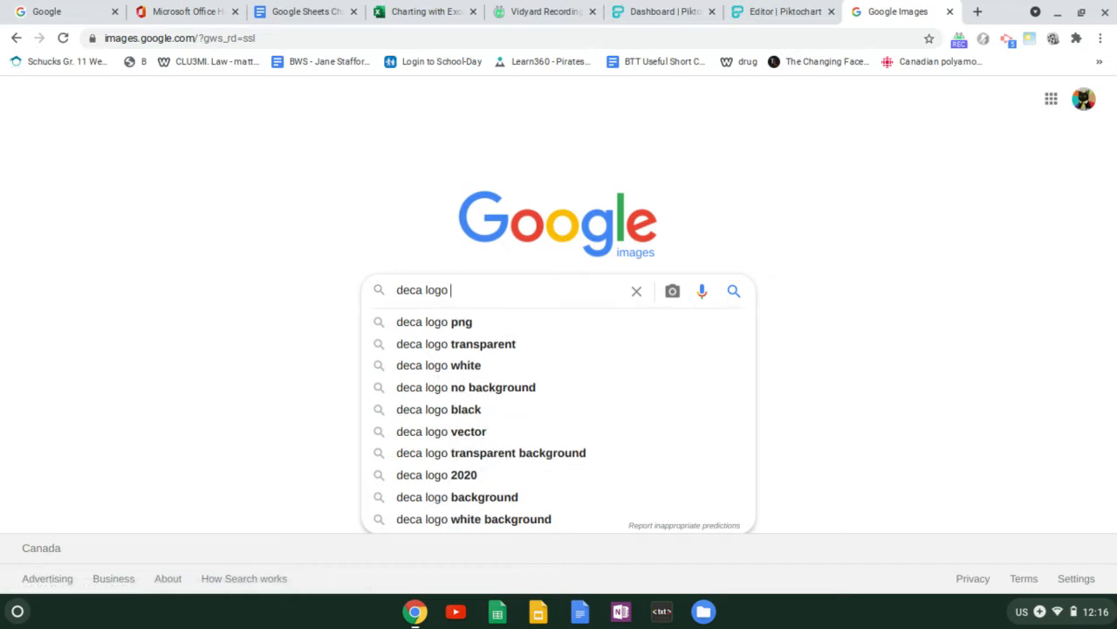
type("png")
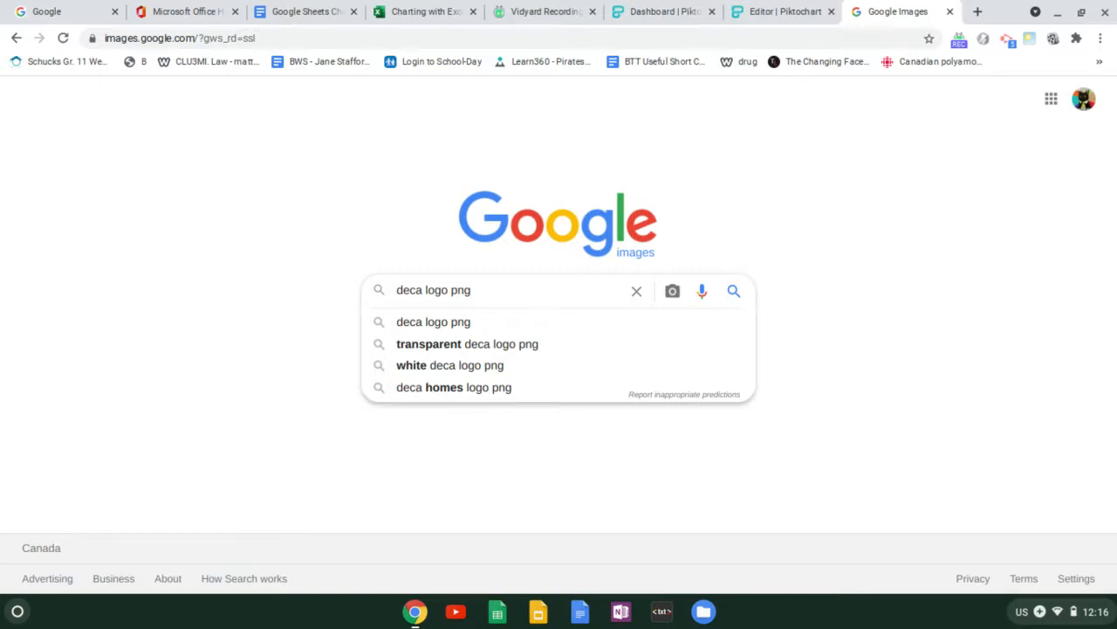
key("Return")
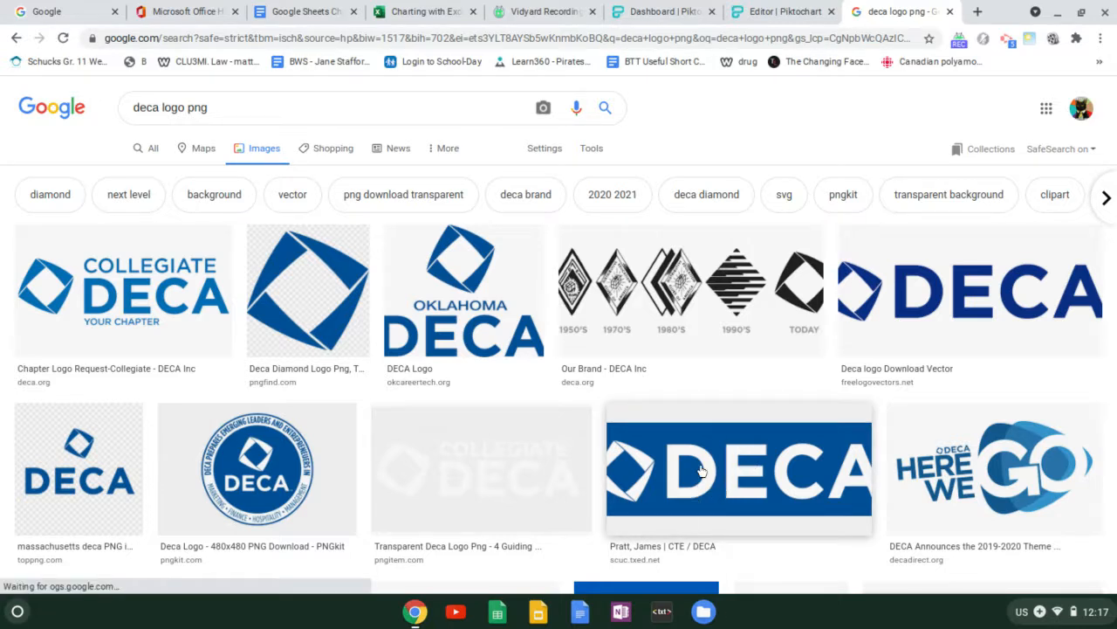
Step: Save the white-on-blue DECA banner logo from scuc.txed.net to the Downloads folder as download.png
left_click(701, 472)
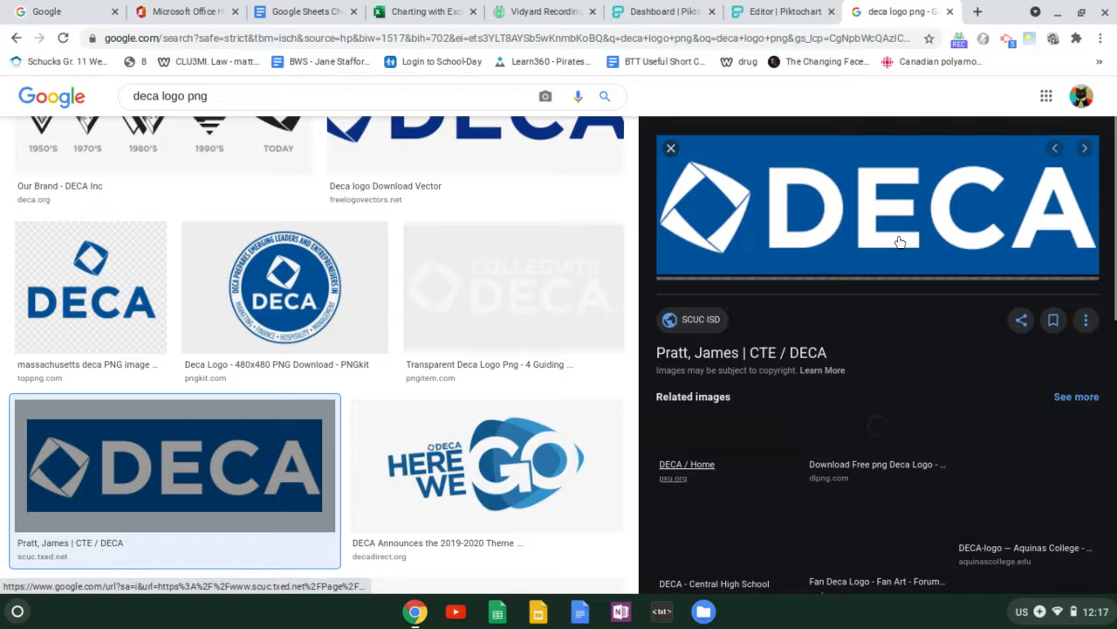
right_click(802, 204)
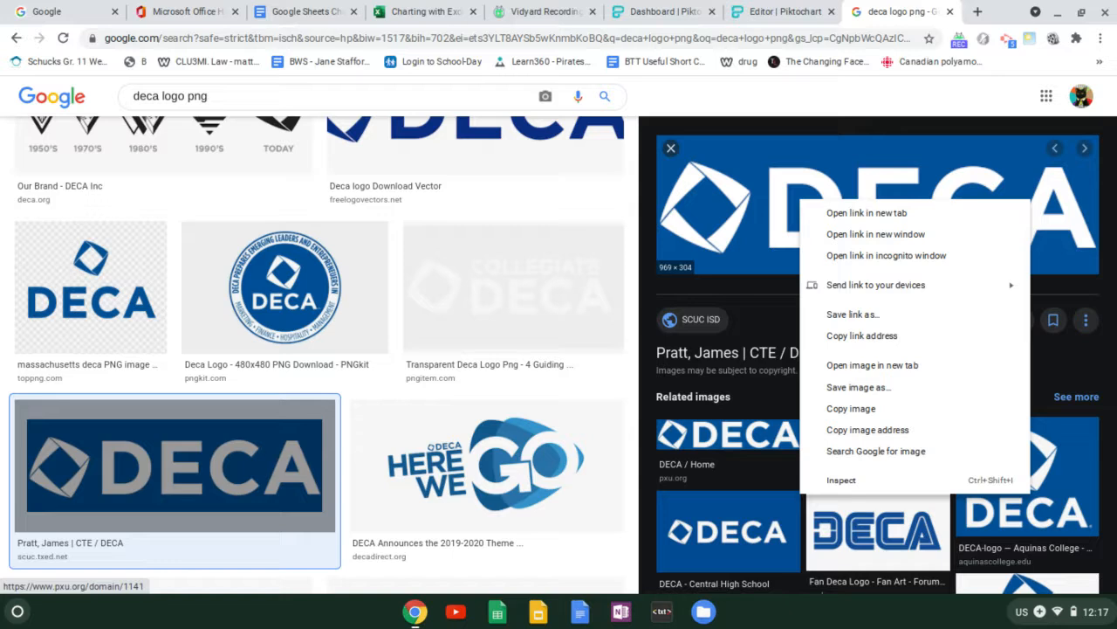
left_click(860, 386)
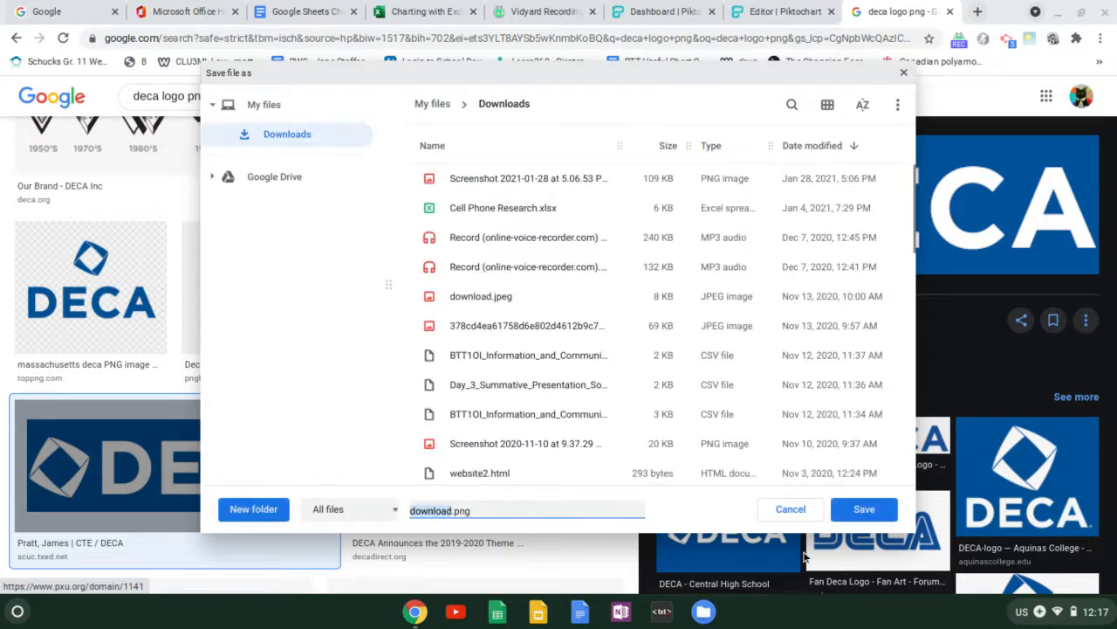
left_click(863, 515)
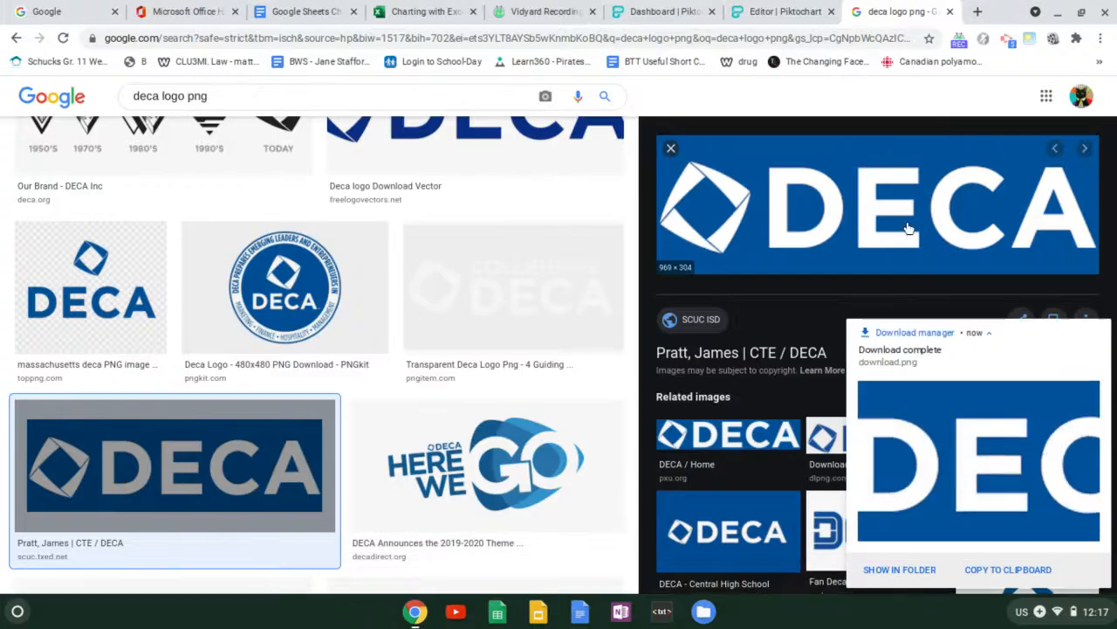
Step: Switch back to the Piktochart editor and show the uploaded images
left_click(783, 10)
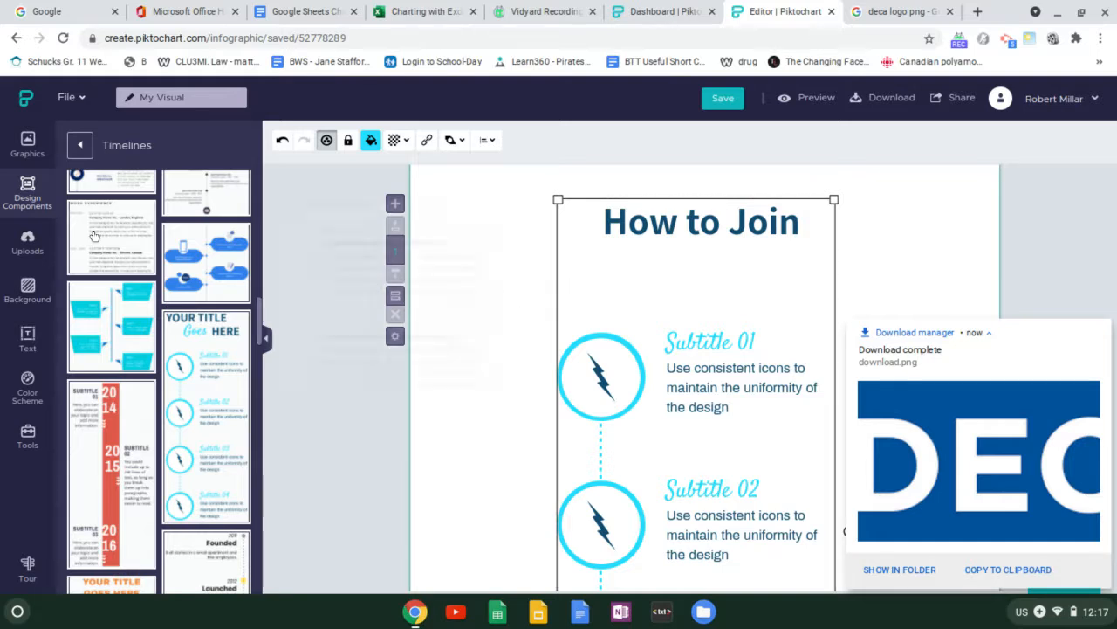
left_click(25, 248)
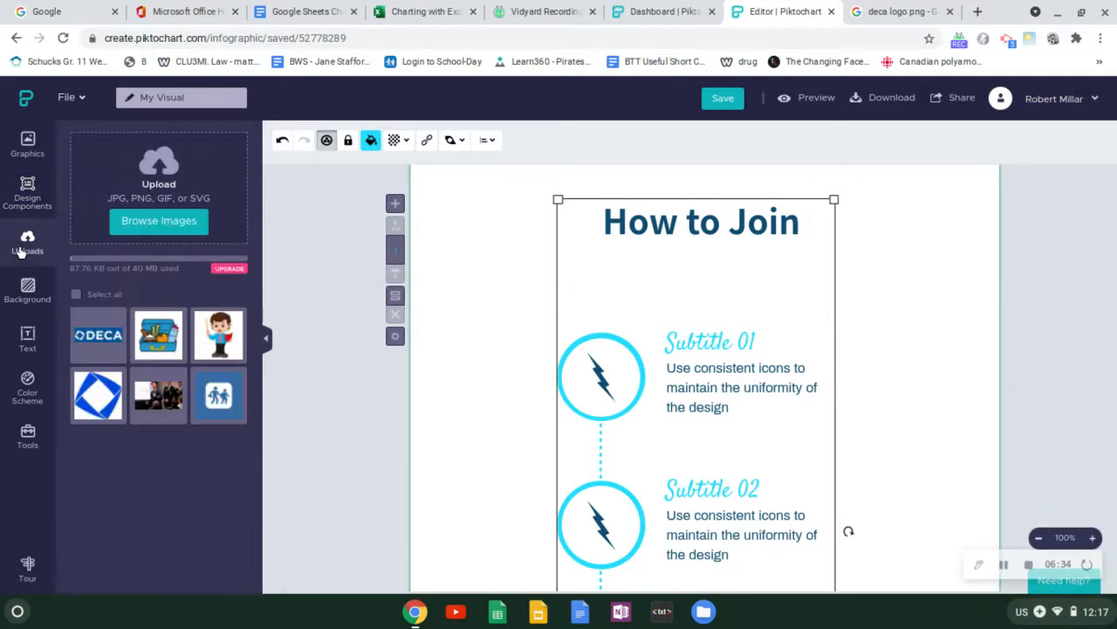
left_click(172, 225)
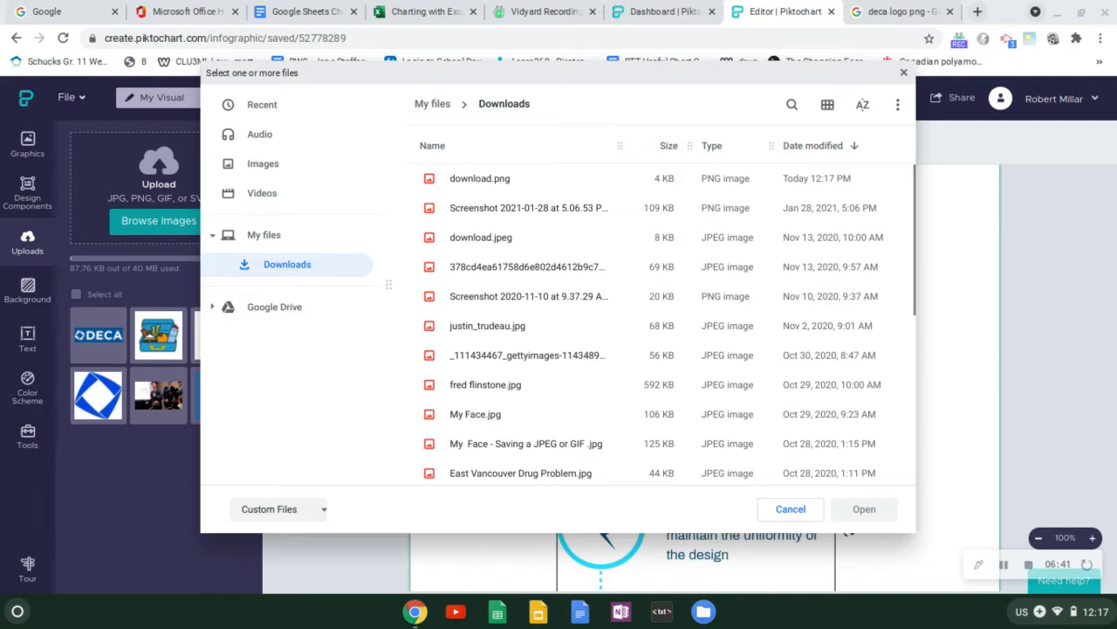
left_click(476, 180)
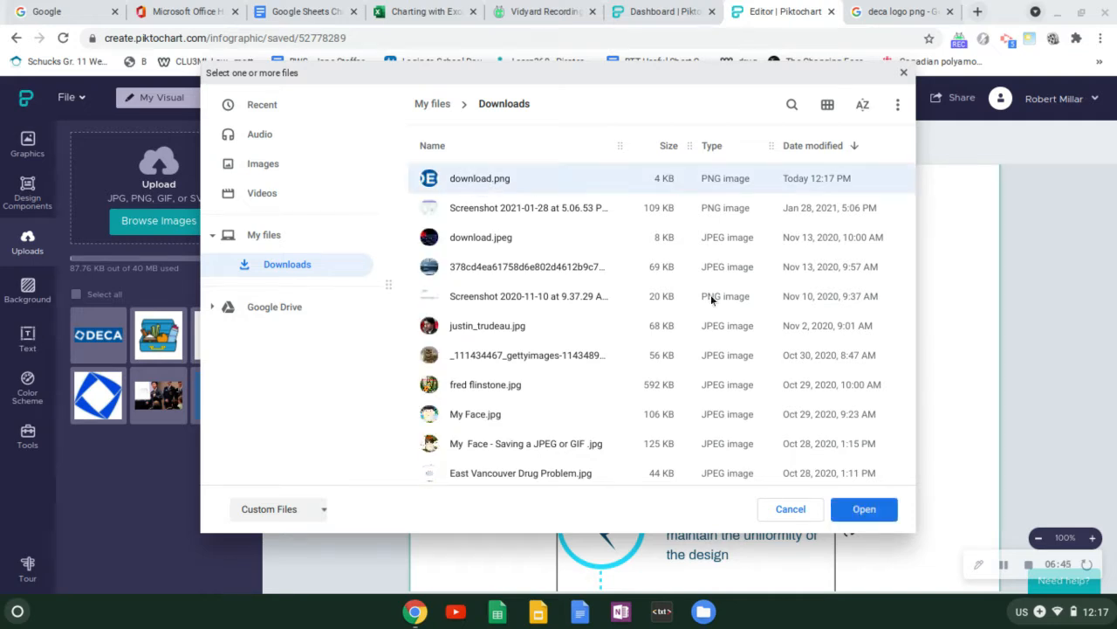
left_click(792, 511)
Step: Place the already uploaded DECA logo directly below the "How to Join" title, sized to about 371 x 105 px
mouse_move(101, 341)
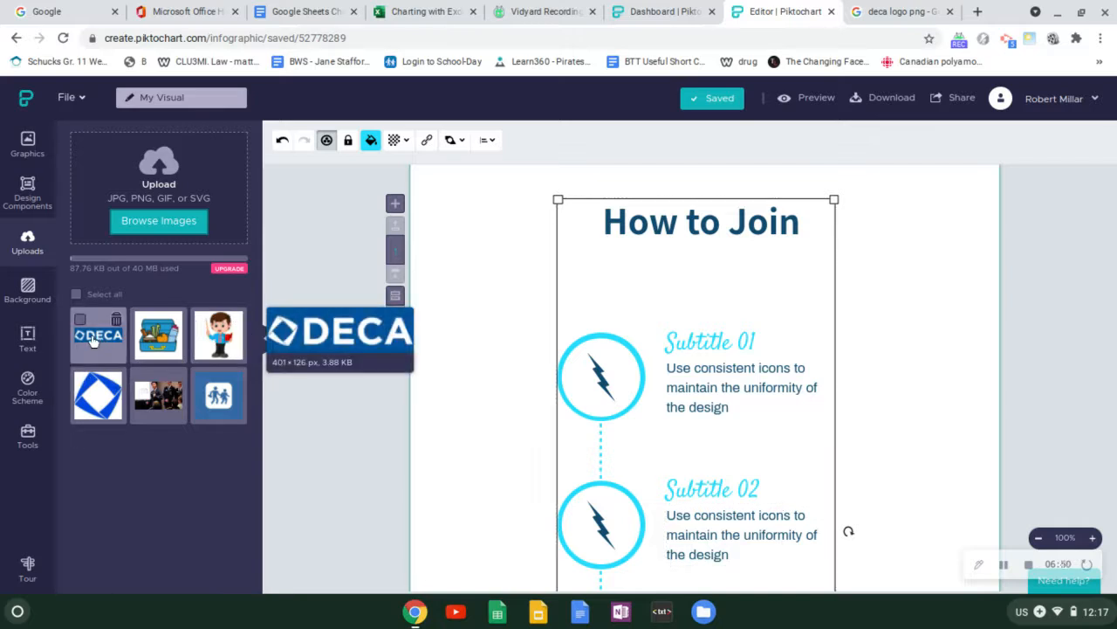
left_click(95, 342)
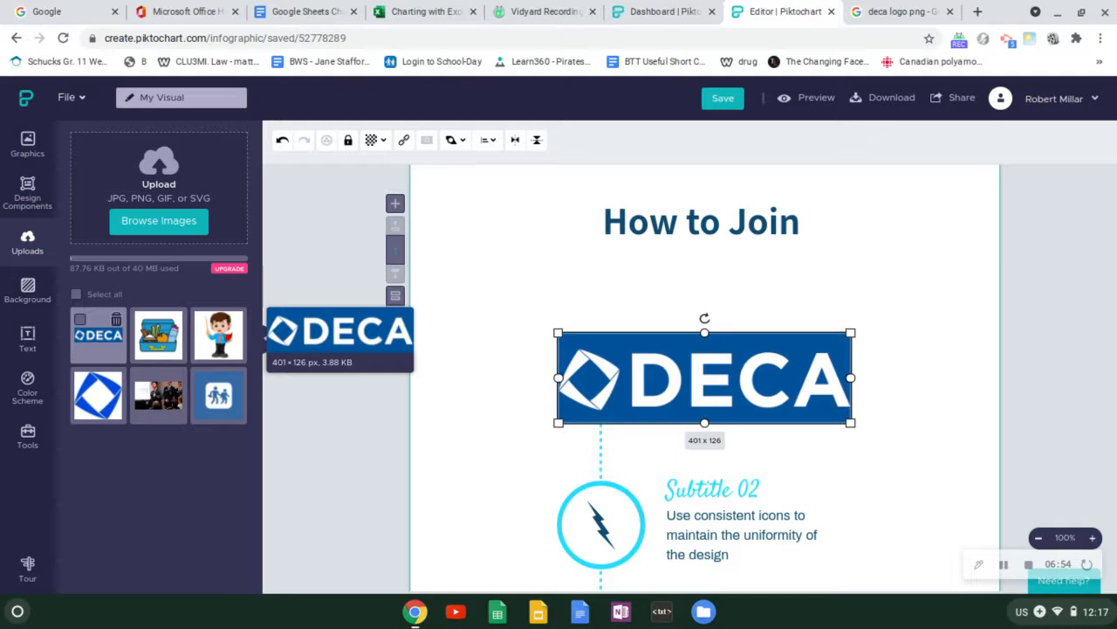
left_click_drag(741, 409, 741, 315)
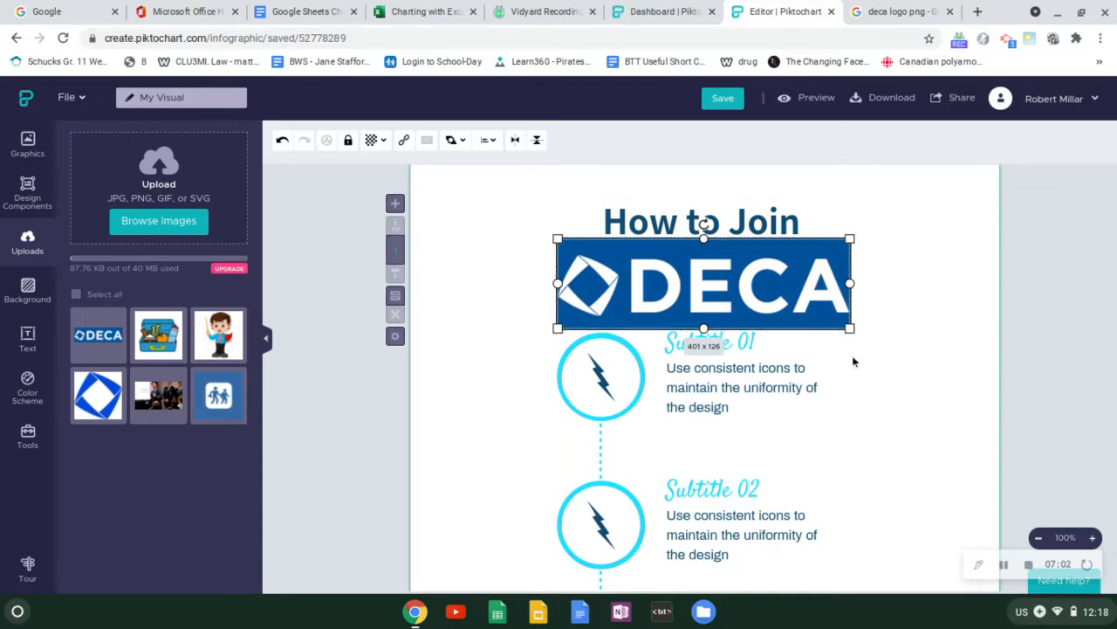
left_click_drag(852, 331, 827, 313)
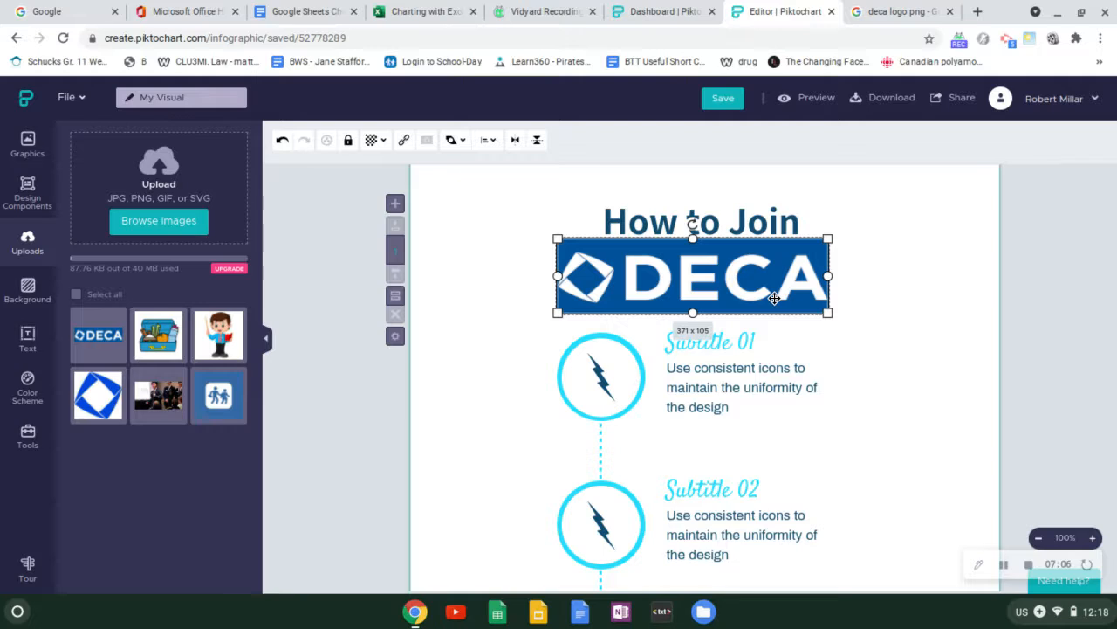
left_click_drag(774, 298, 778, 299)
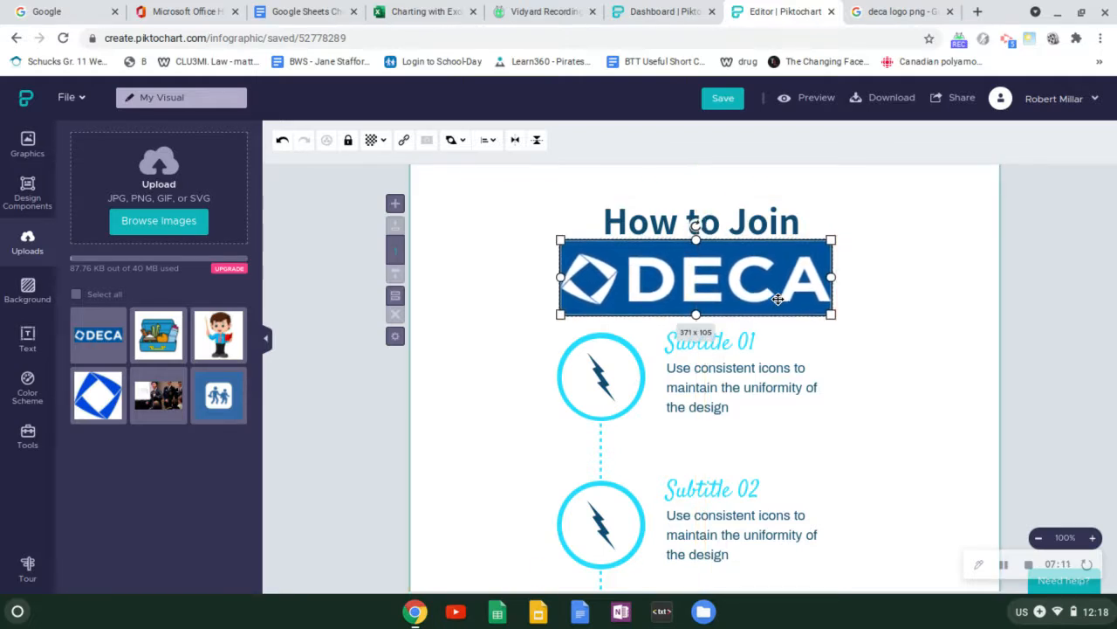
Step: Replace the "Subtitle 01" heading with "Step 1"
left_click(744, 342)
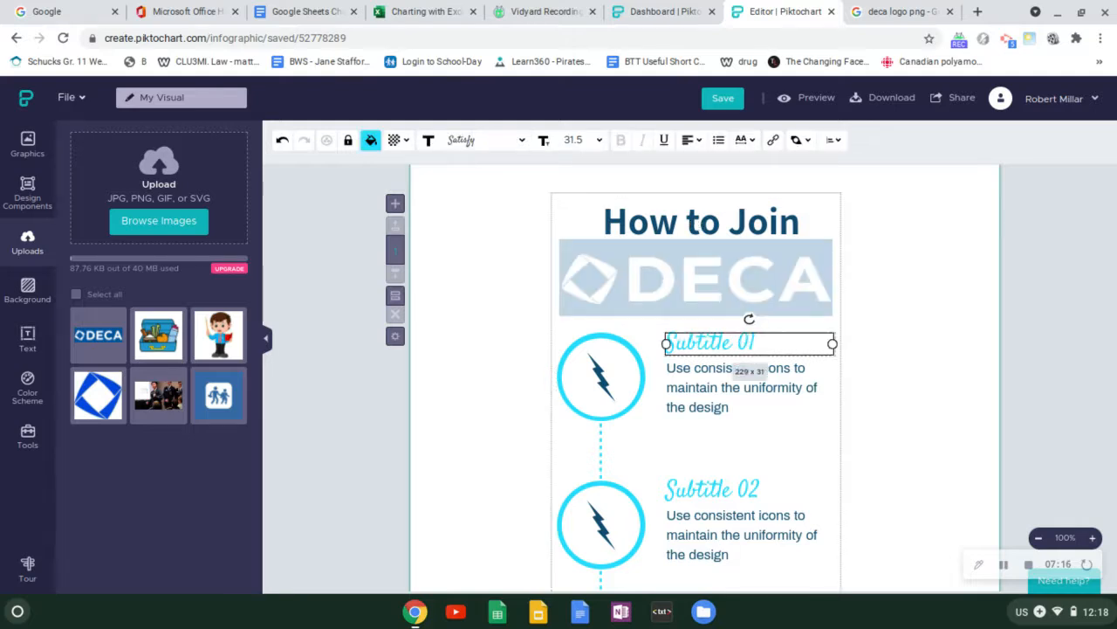
double_click(738, 344)
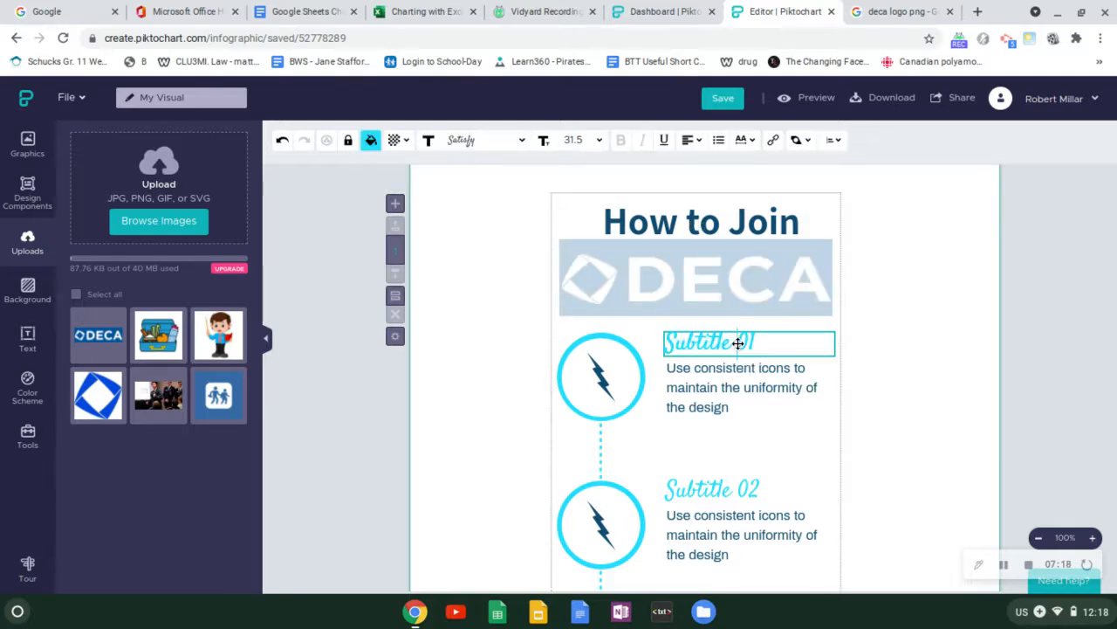
key("BackSpace")
type("Step 1")
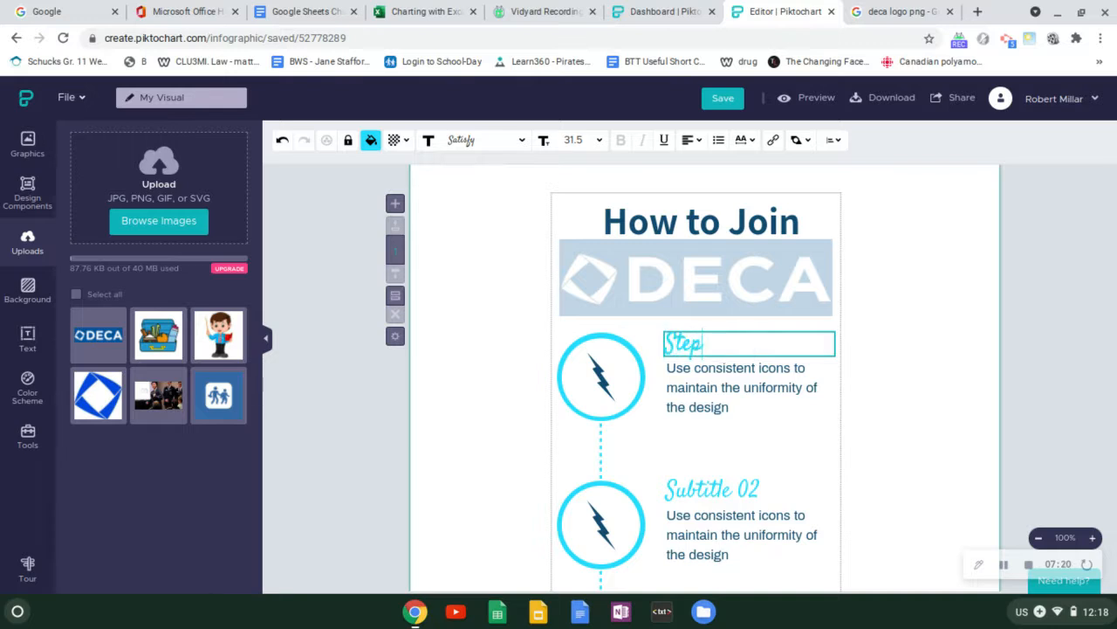
Step: Replace the placeholder description under "Step 1" with "Sign up on School Day"
left_click(739, 378)
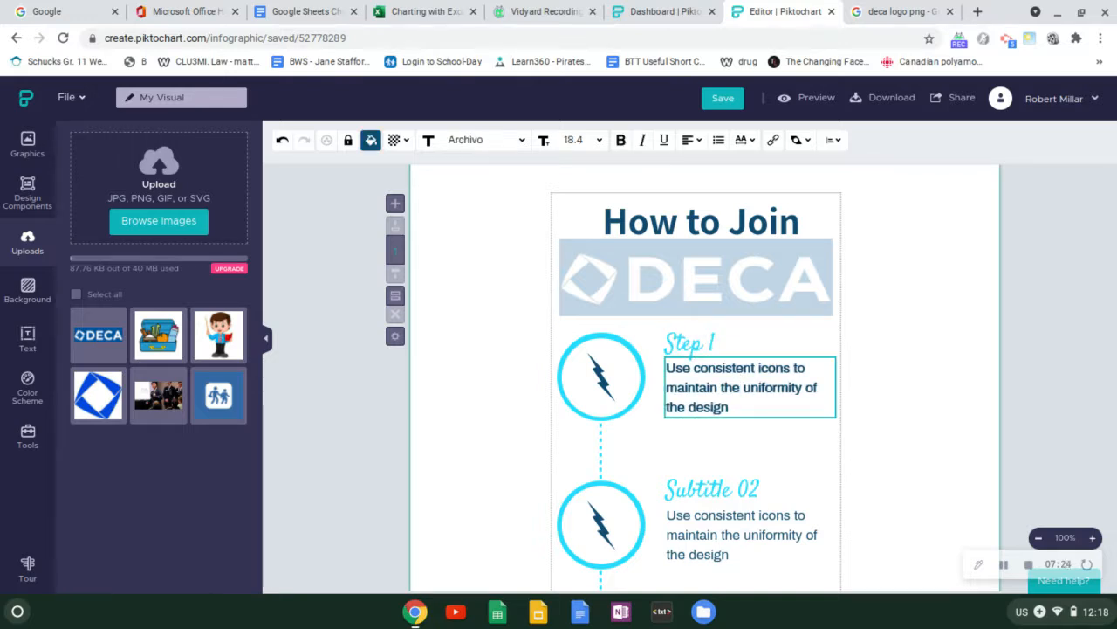
key("ctrl+a")
key("BackSpace")
type("Sing")
key("BackSpace")
key("BackSpace")
type("gn up on ")
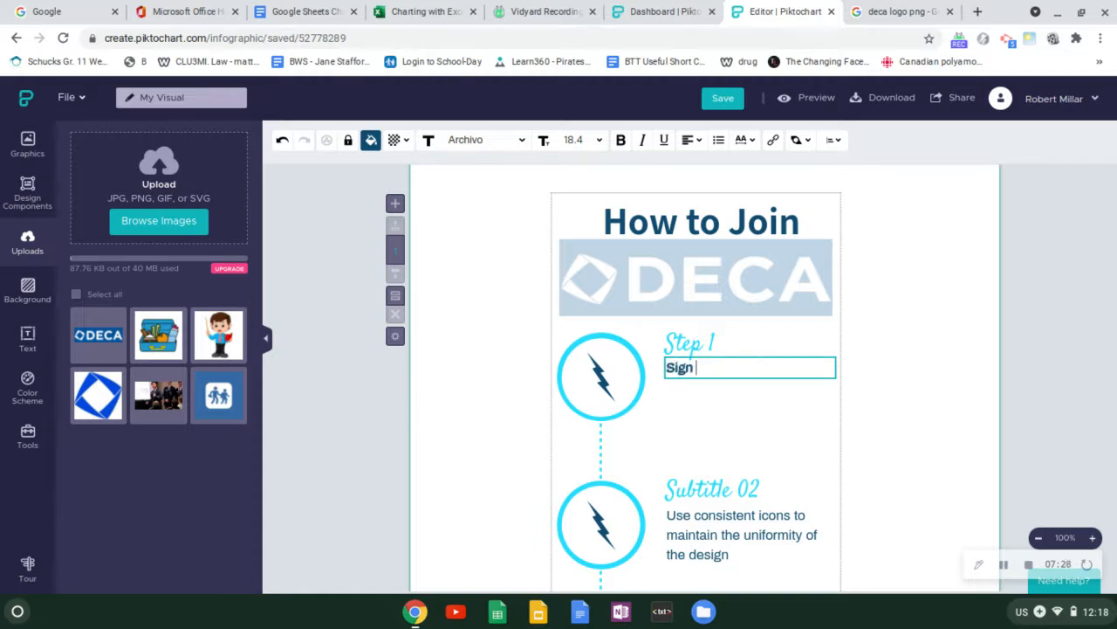
type("School Day")
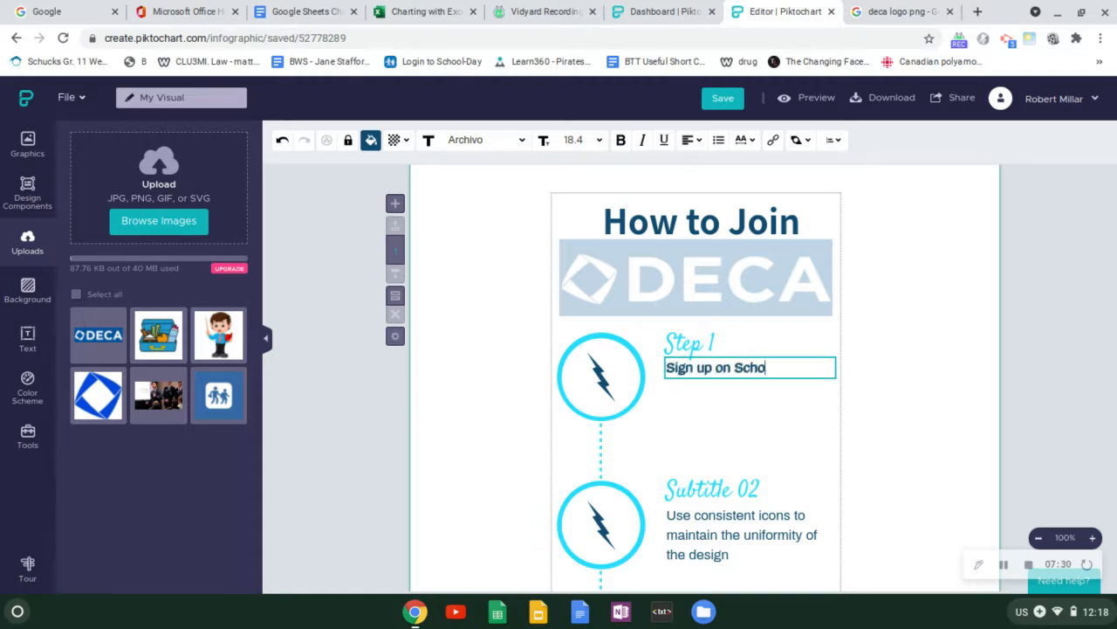
Step: Replace the "Subtitle 02" heading with "Step 2"
left_click(704, 489)
double_click(705, 489)
type("St")
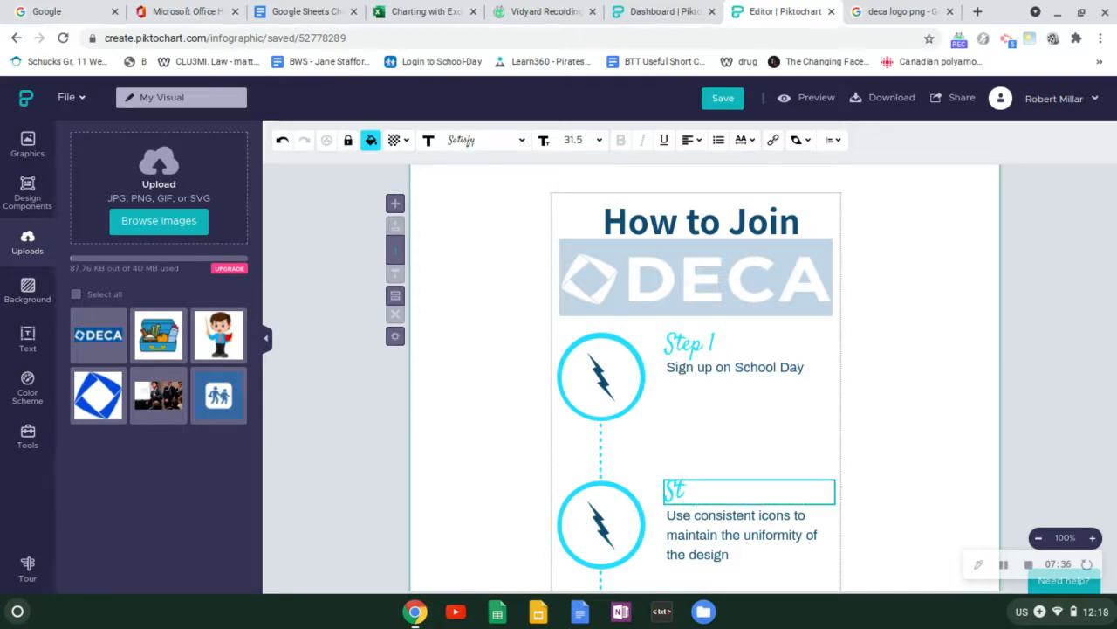
type("ep 2")
Step: Replace the placeholder description under "Step 2" with "Sign up and pay on Deca.ca"
left_click(753, 529)
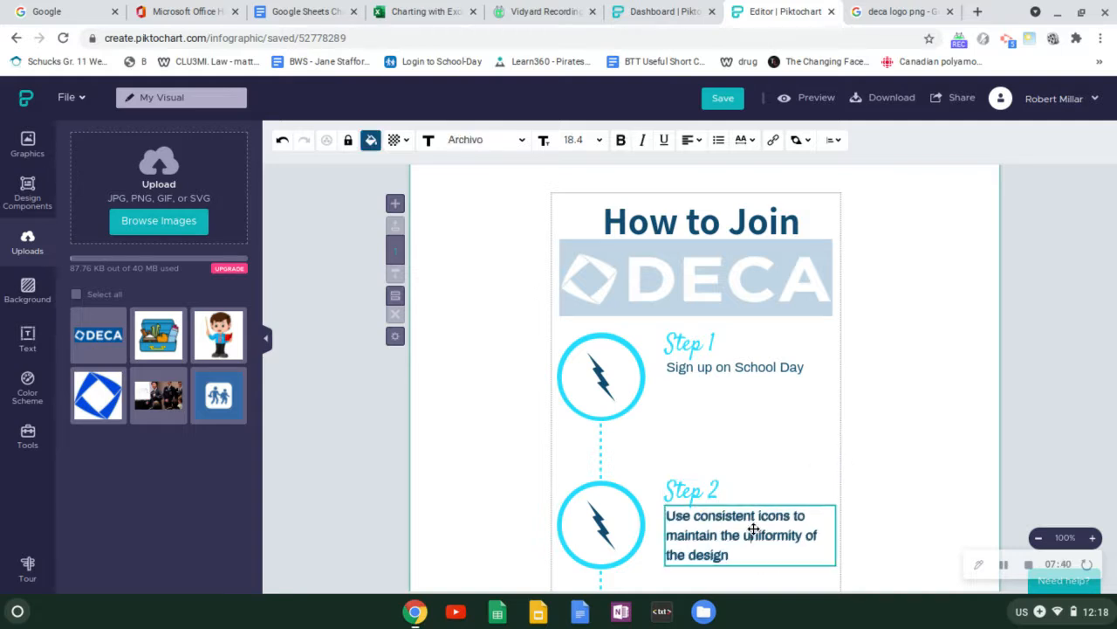
double_click(753, 529)
type("Sign up and Pa")
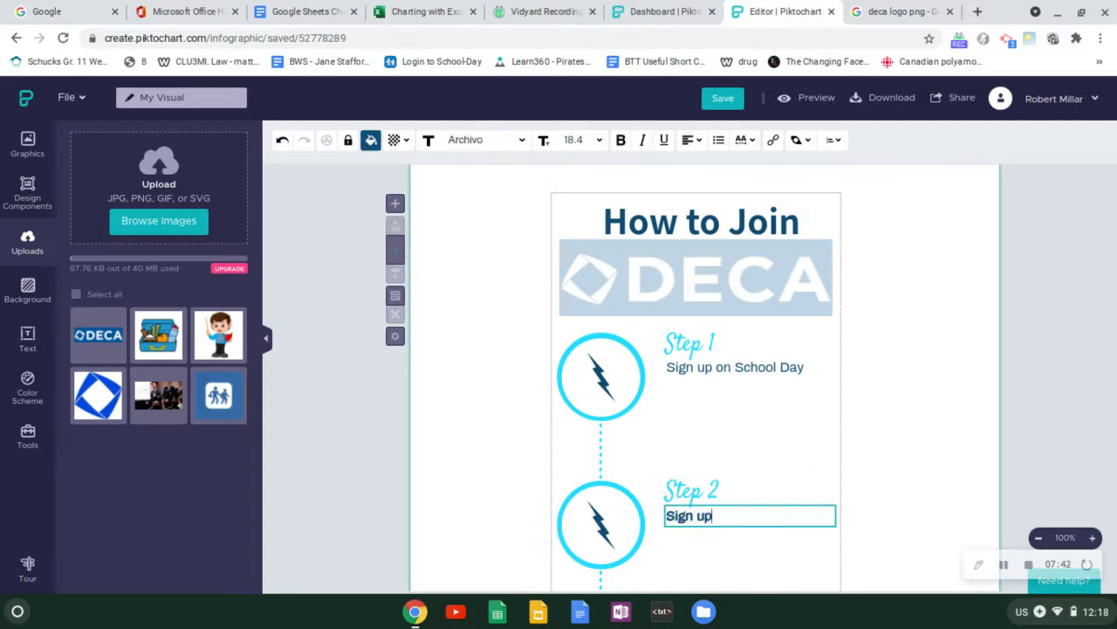
key("BackSpace")
key("BackSpace")
type("pay on Deca.ca")
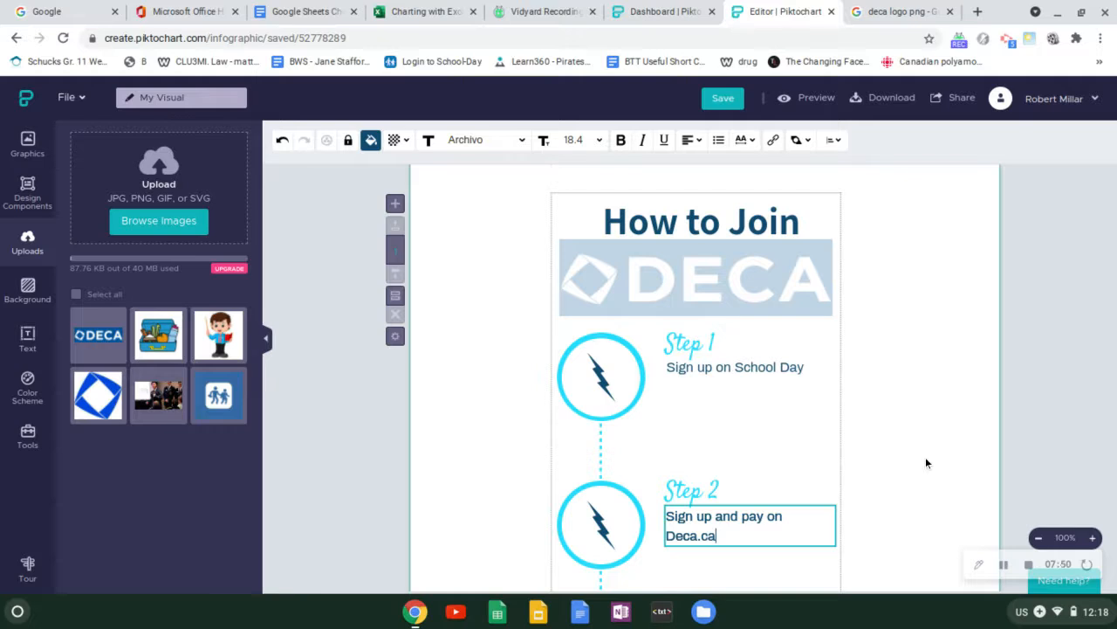
Step: Replace the "Subtitle 03" heading with "Step 3"
scroll(925, 457, "down", 3)
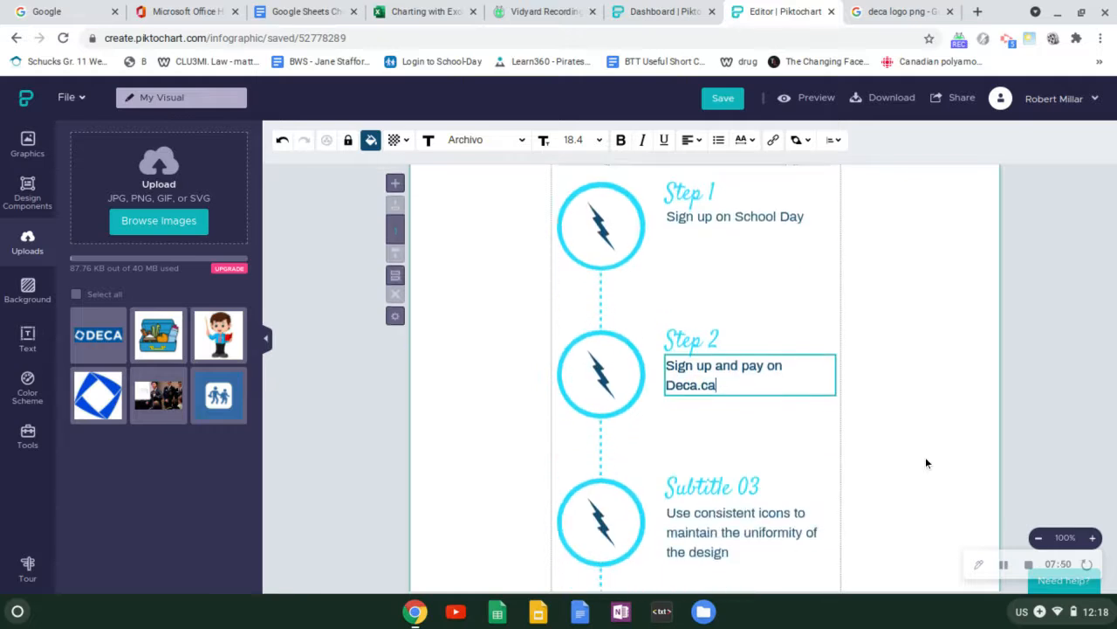
left_click(741, 443)
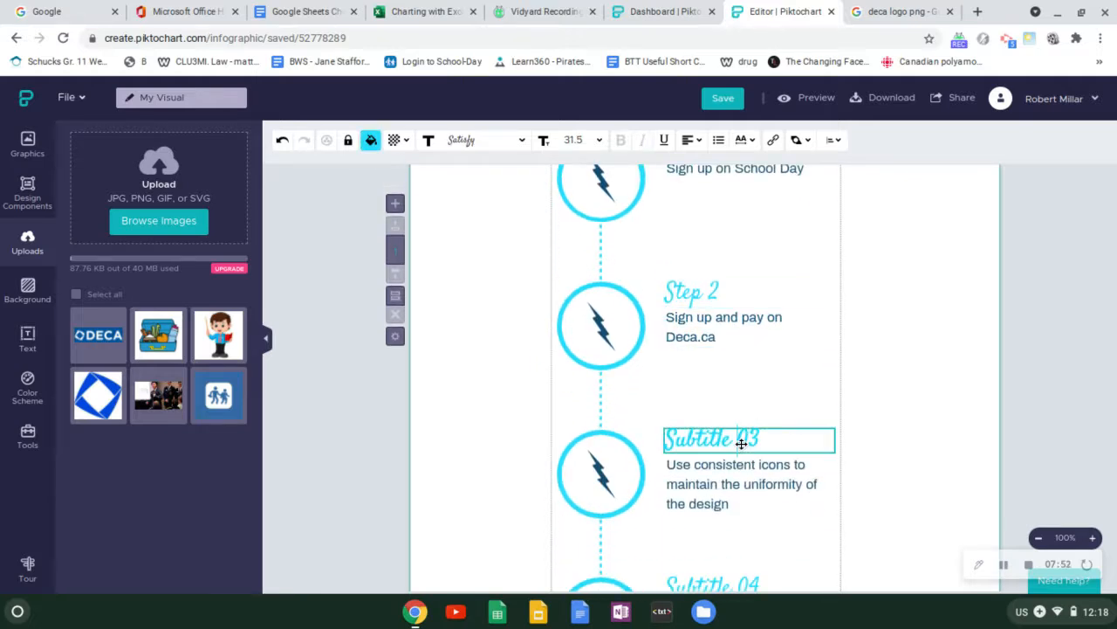
key("ctrl+a")
key("BackSpace")
type("Ste")
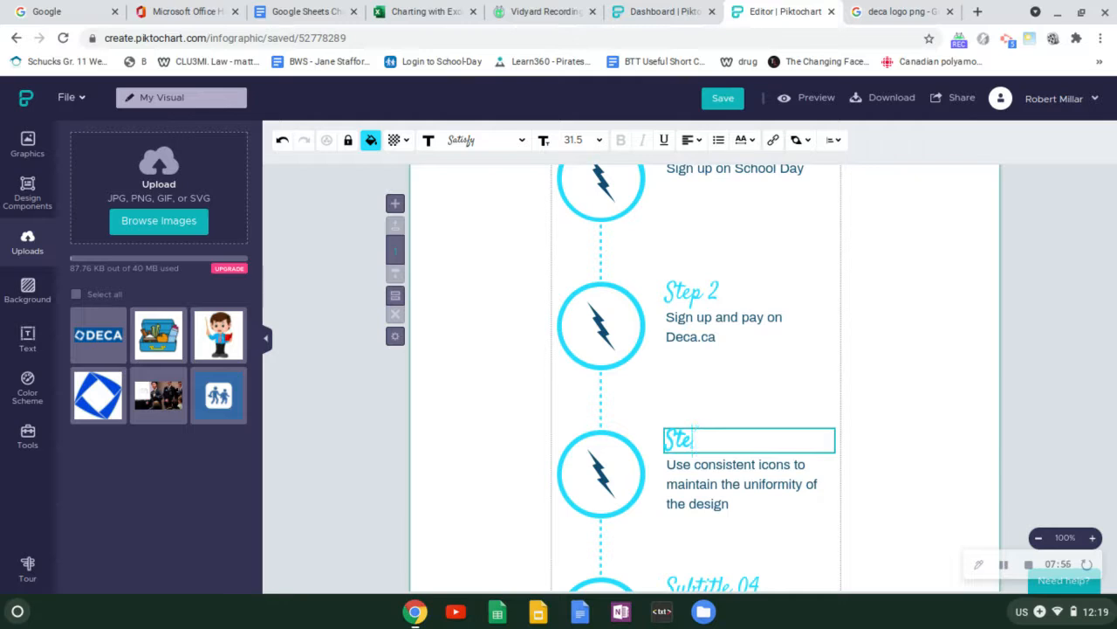
type("p 3")
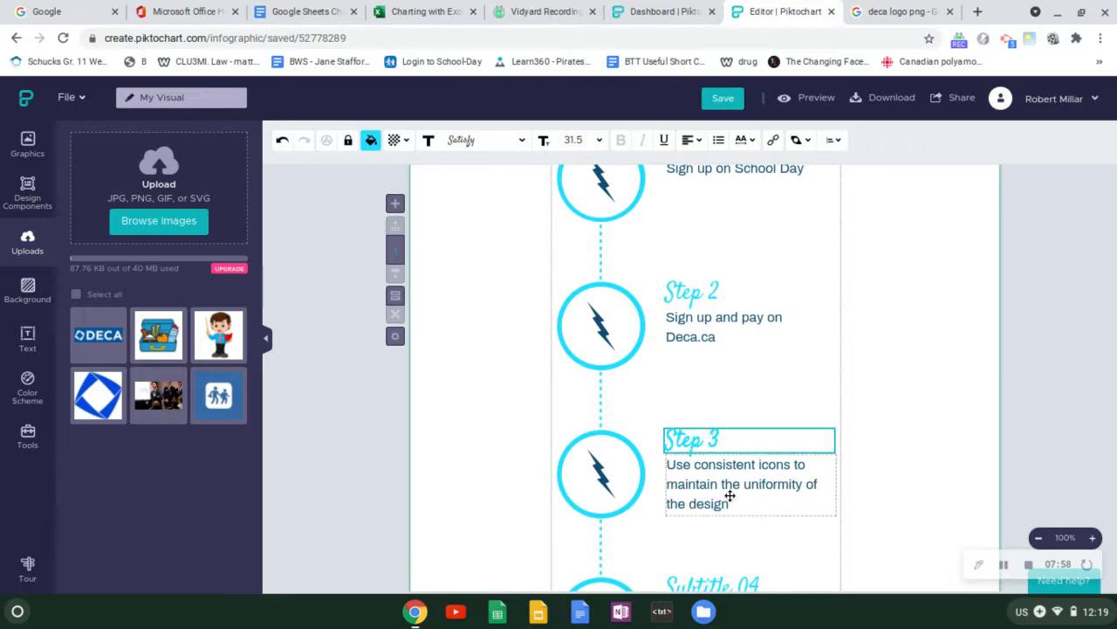
Step: Replace the placeholder description under "Step 3" with "Pick event with" followed by the two teachers' names joined by "or"
left_click(727, 491)
left_click(727, 489)
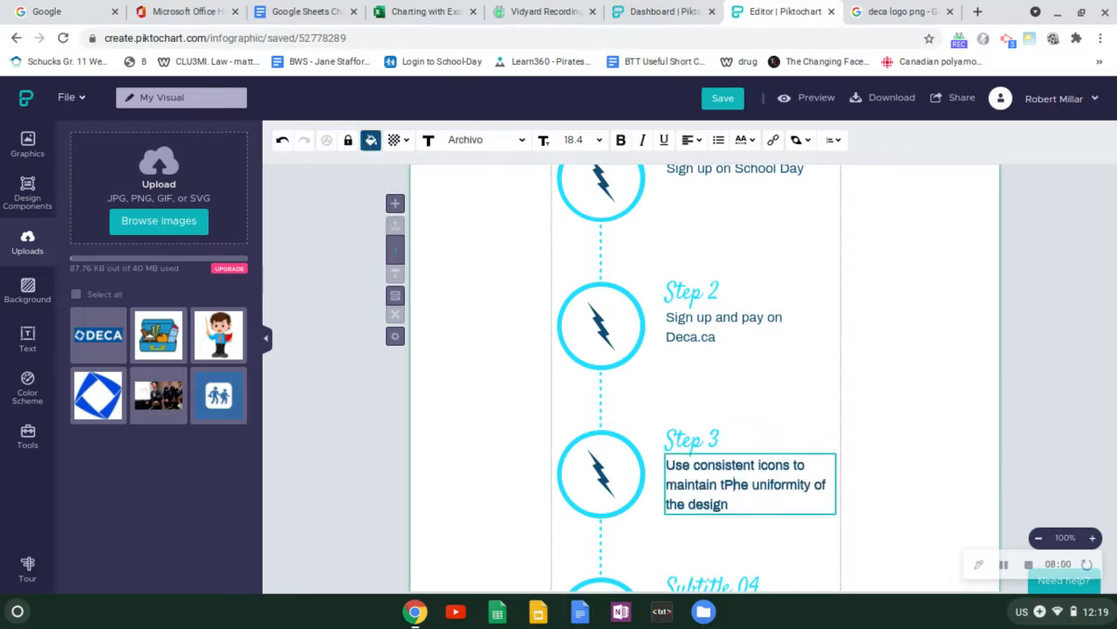
key("ctrl+a")
type("Pick e")
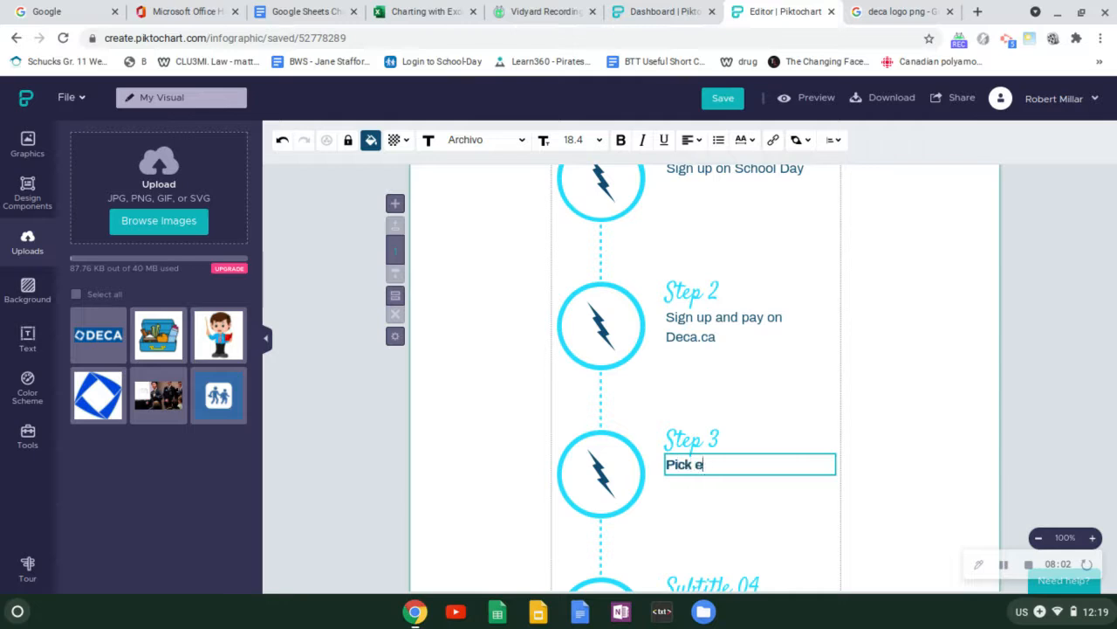
type("ven t with Mr. Millar or Mr. ")
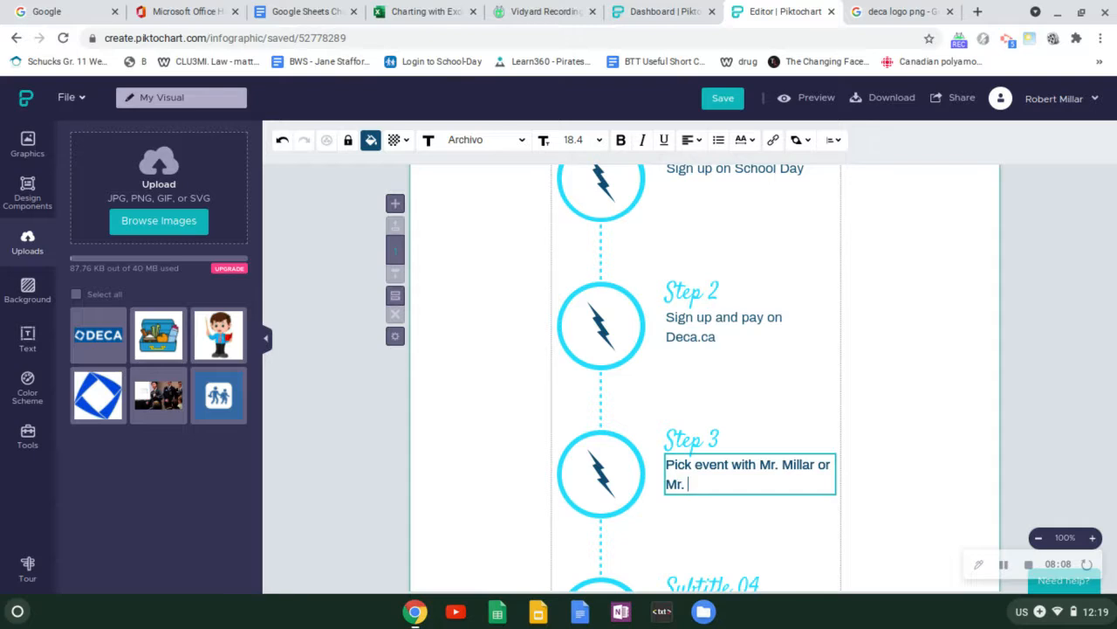
type("Smit")
Step: Replace the "Subtitle 04" heading with "Step 4"
scroll(1024, 308, "down", 3)
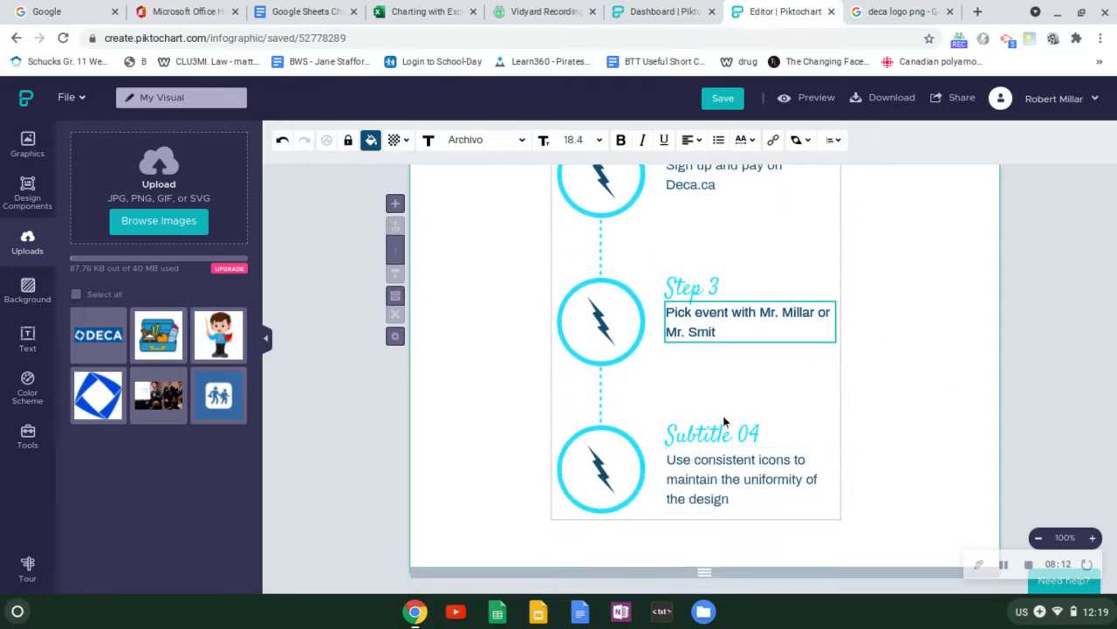
left_click(727, 431)
double_click(727, 431)
type("Step")
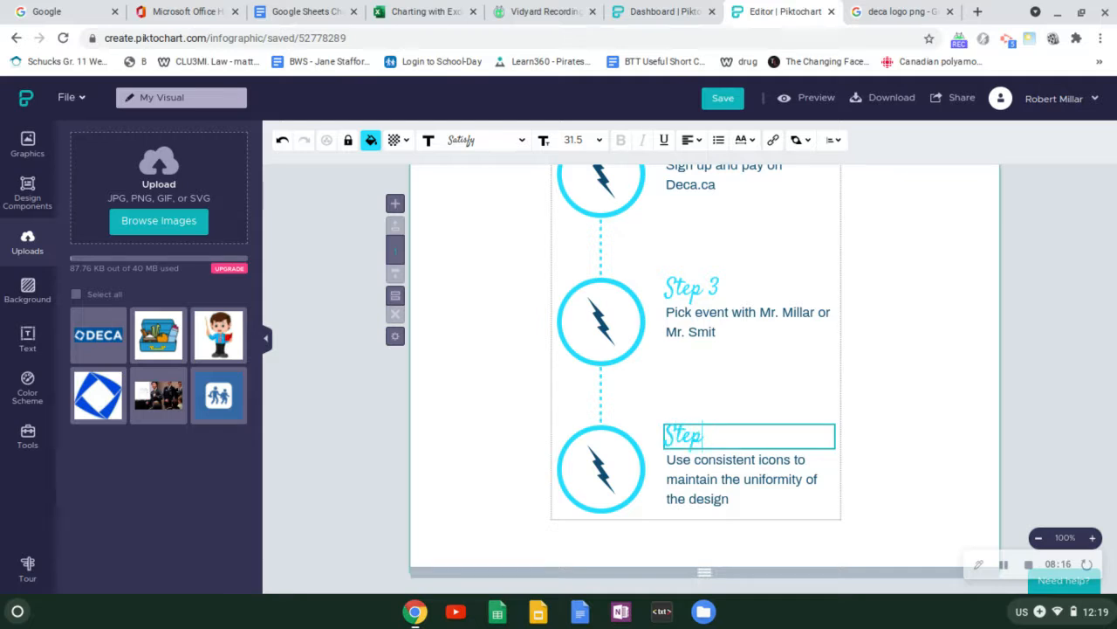
type(" 4")
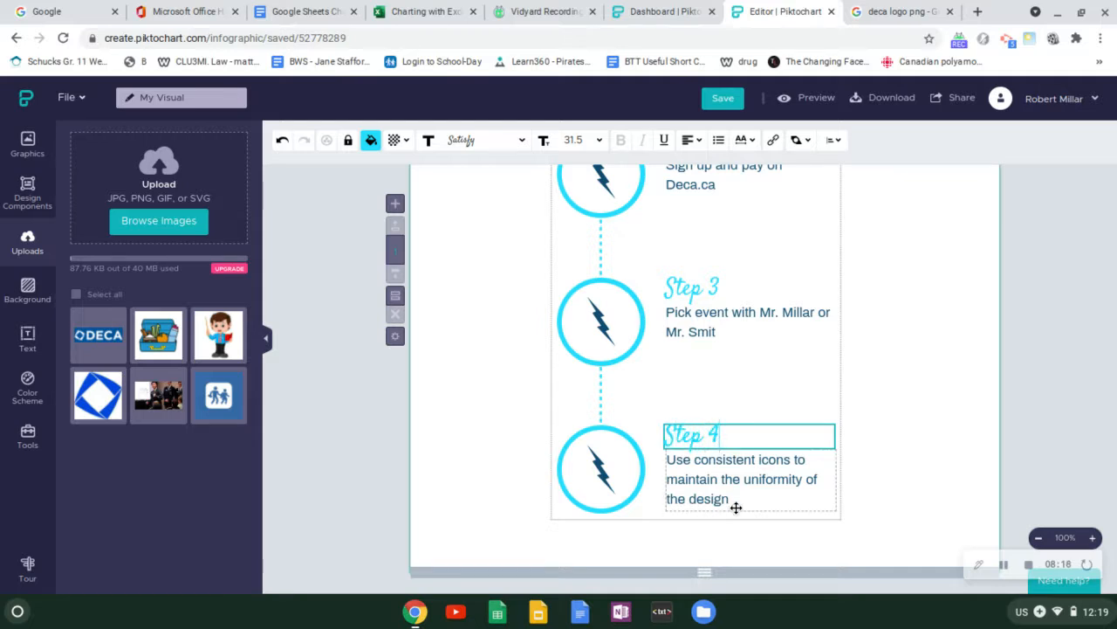
Step: Replace the placeholder description under "Step 4" with "Attend first meeting in room"
left_click(728, 462)
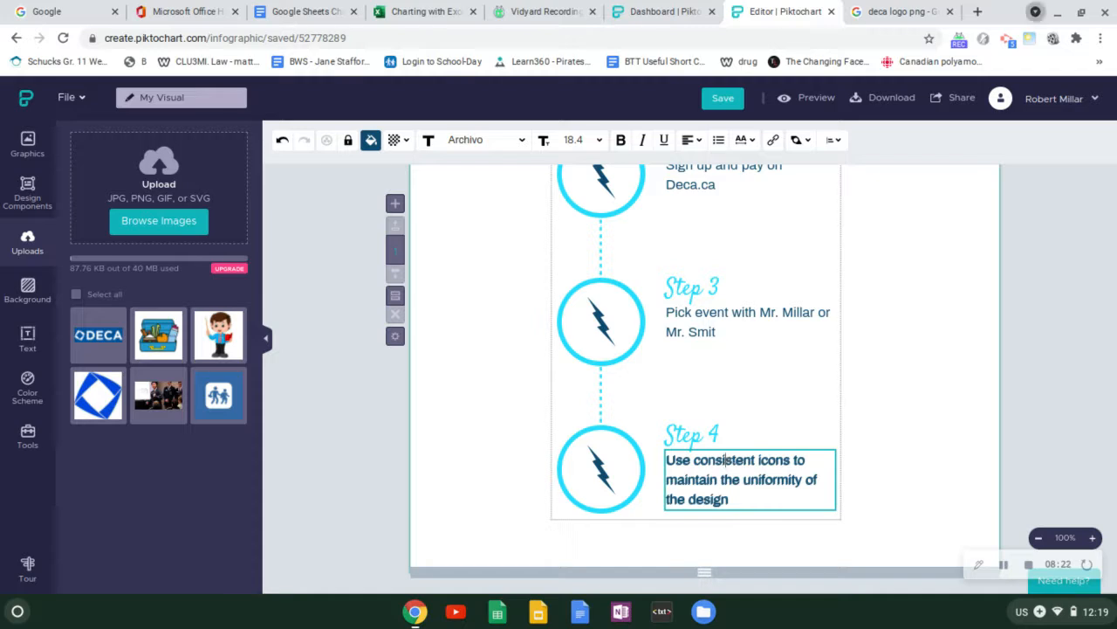
key("ctrl+shift+a")
double_click(726, 463)
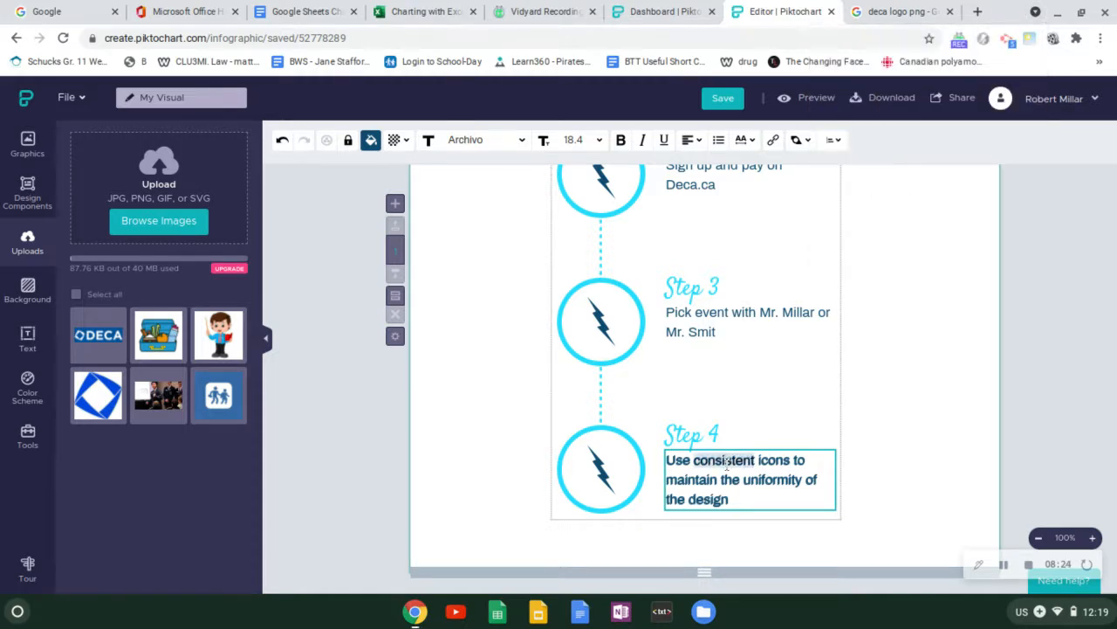
triple_click(726, 464)
type("Ste")
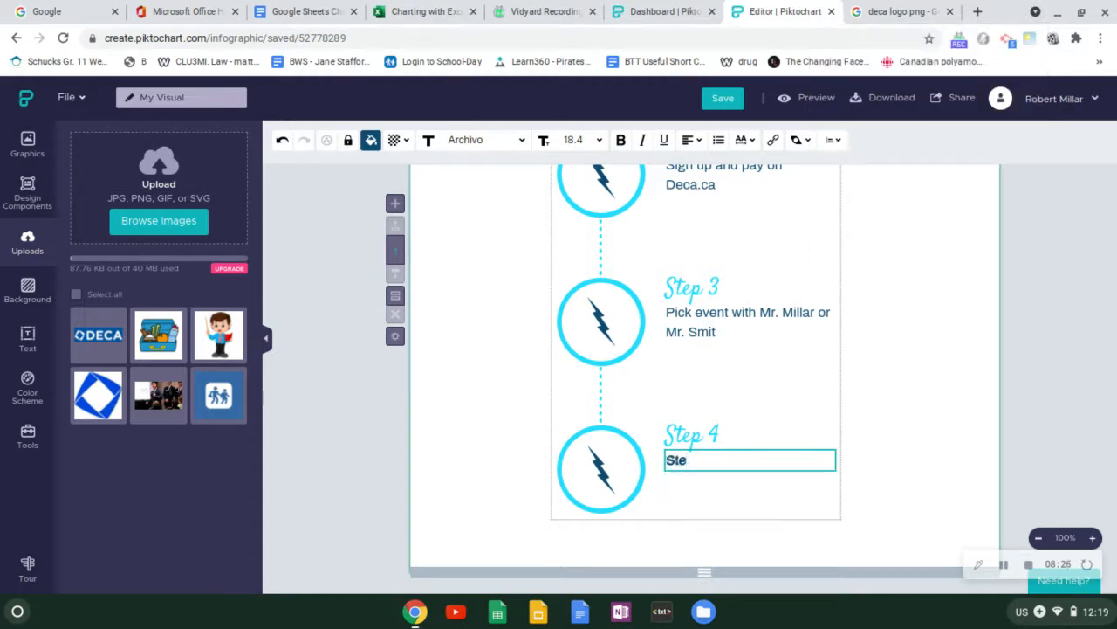
key("BackSpace")
key("BackSpace")
type("A")
key("BackSpace")
key("BackSpace")
type("Attend first me")
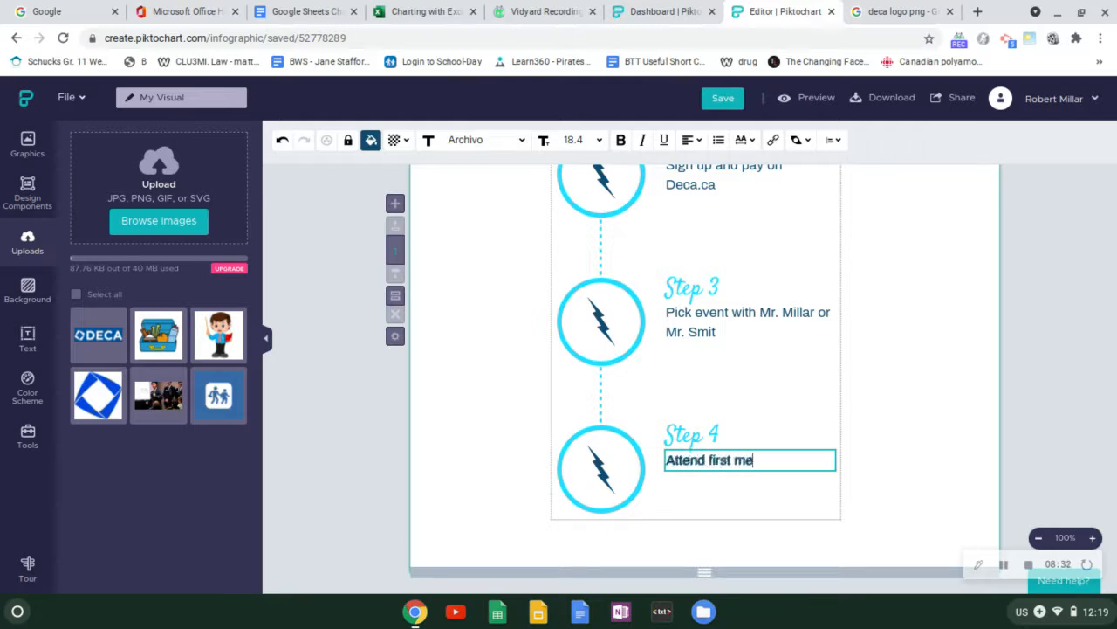
type("eting in Se")
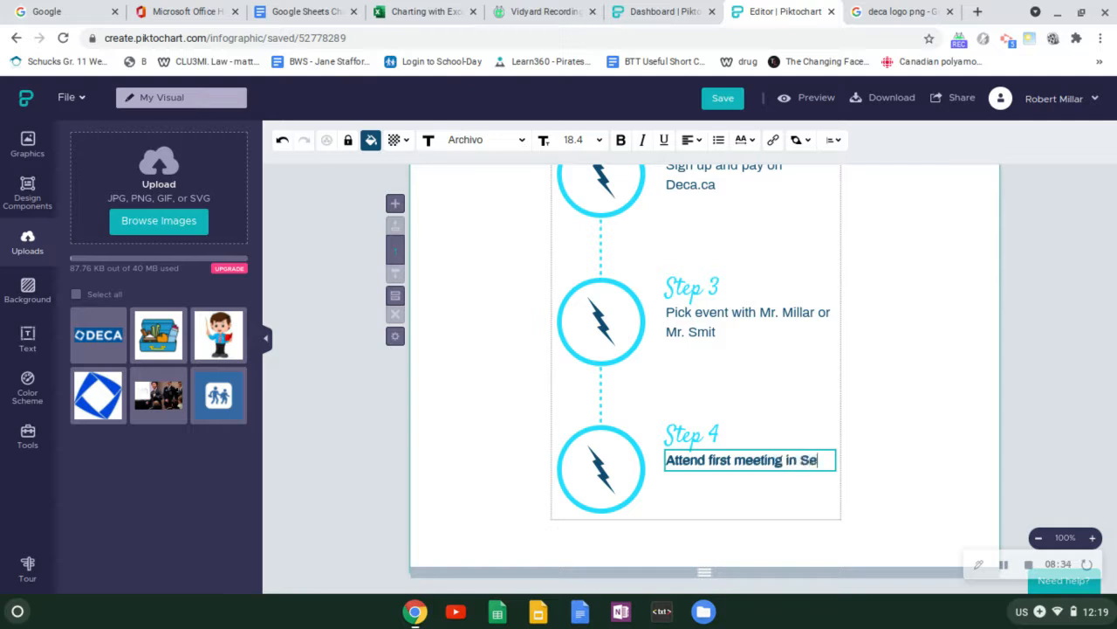
key("BackSpace")
key("BackSpace")
type("room")
Step: Try bold formatting on the description under "Step 4" and remove it again
key("ctrl+a")
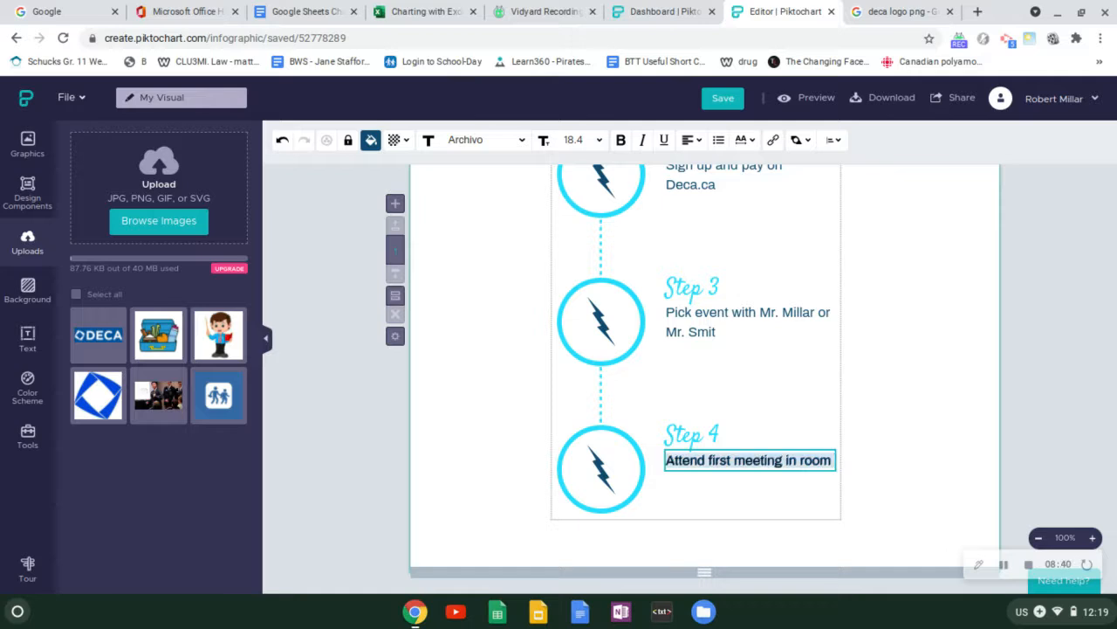
left_click(621, 140)
left_click(621, 140)
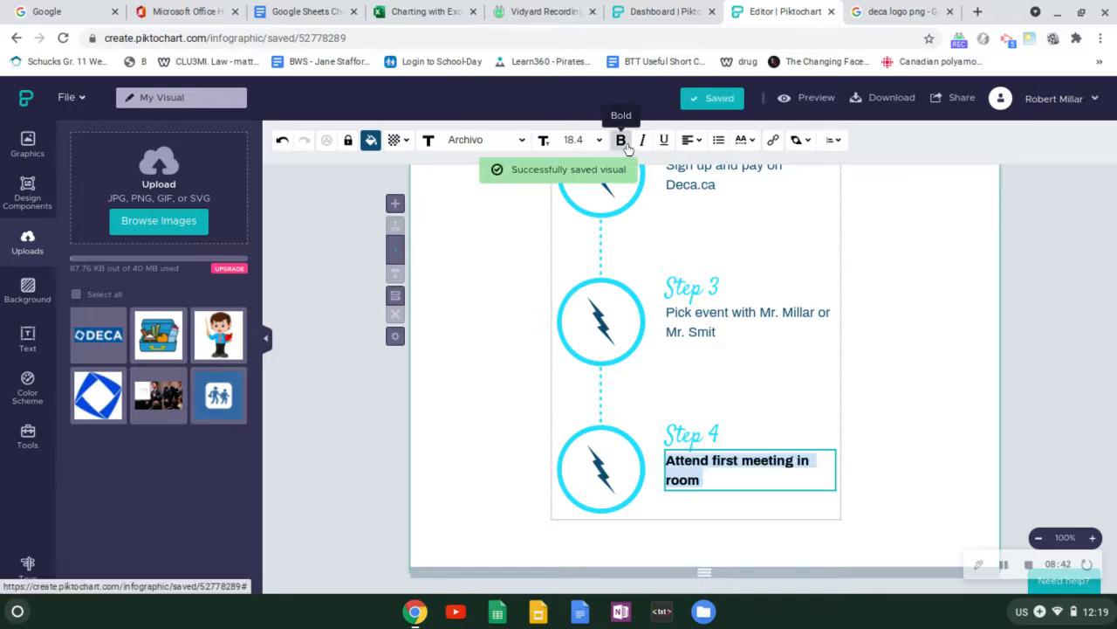
left_click(625, 144)
Step: Extend the description under "Step 4" with "367 at noon on September 15" and leave text editing
left_click(832, 461)
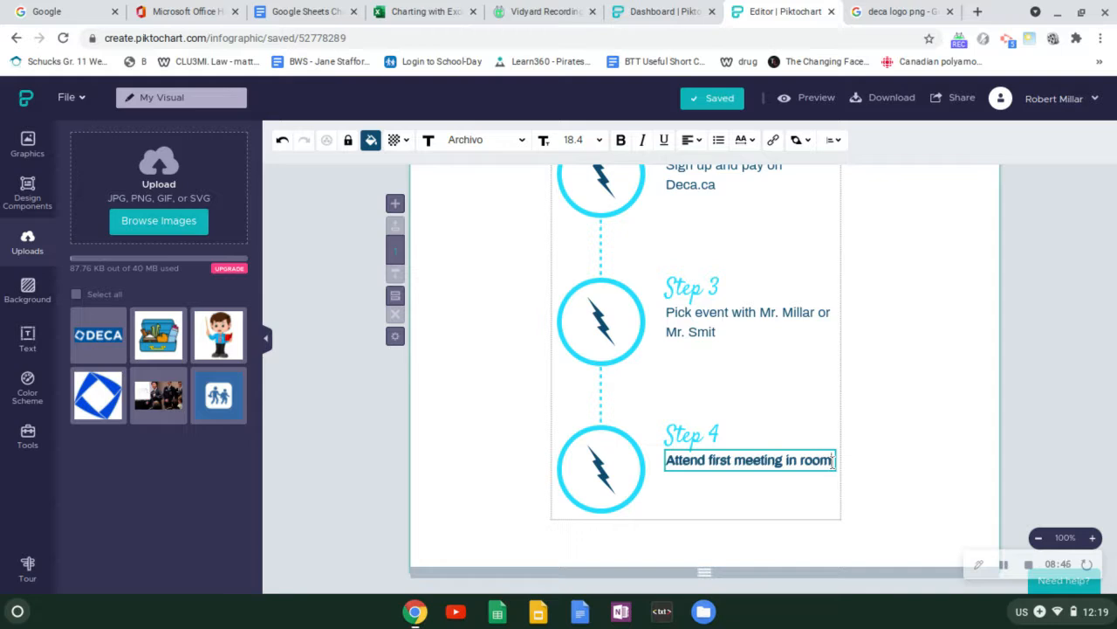
type("367")
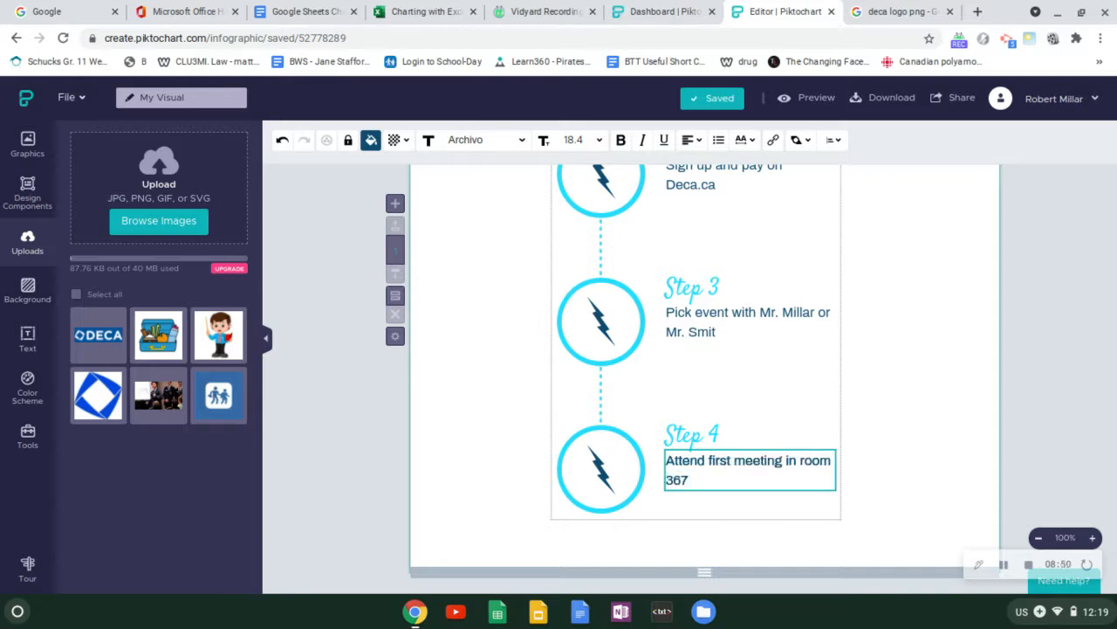
type(" at noon on September 15r")
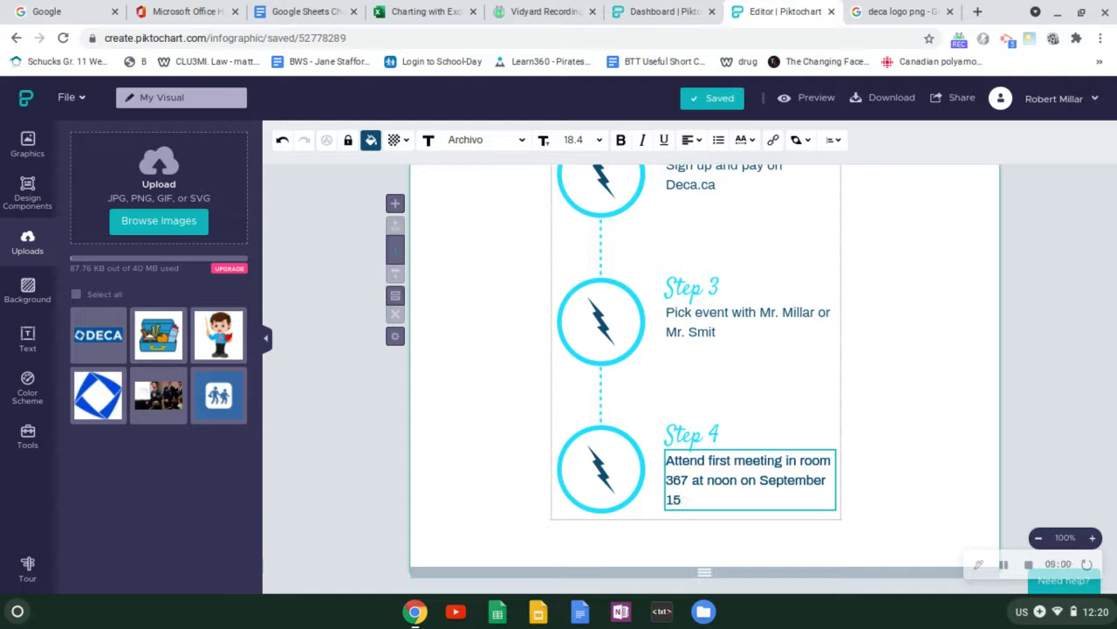
left_click(936, 402)
Step: Look over the infographic's title, DECA logo and the timeline's step headings and descriptions
scroll(909, 402, "up", 3)
scroll(908, 406, "up", 2)
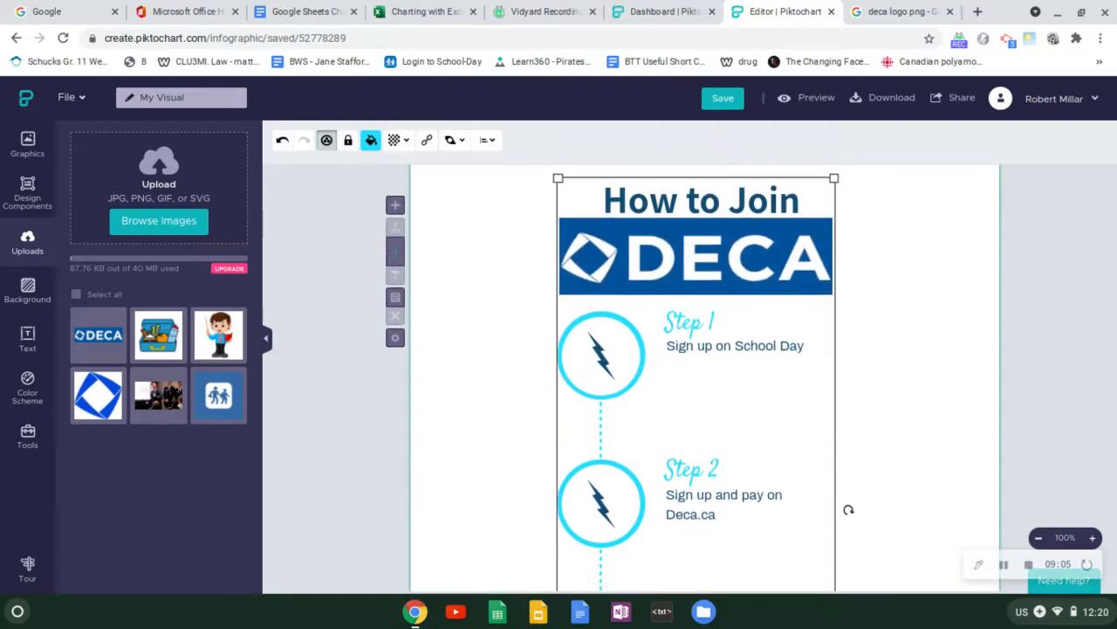
scroll(849, 490, "down", 1)
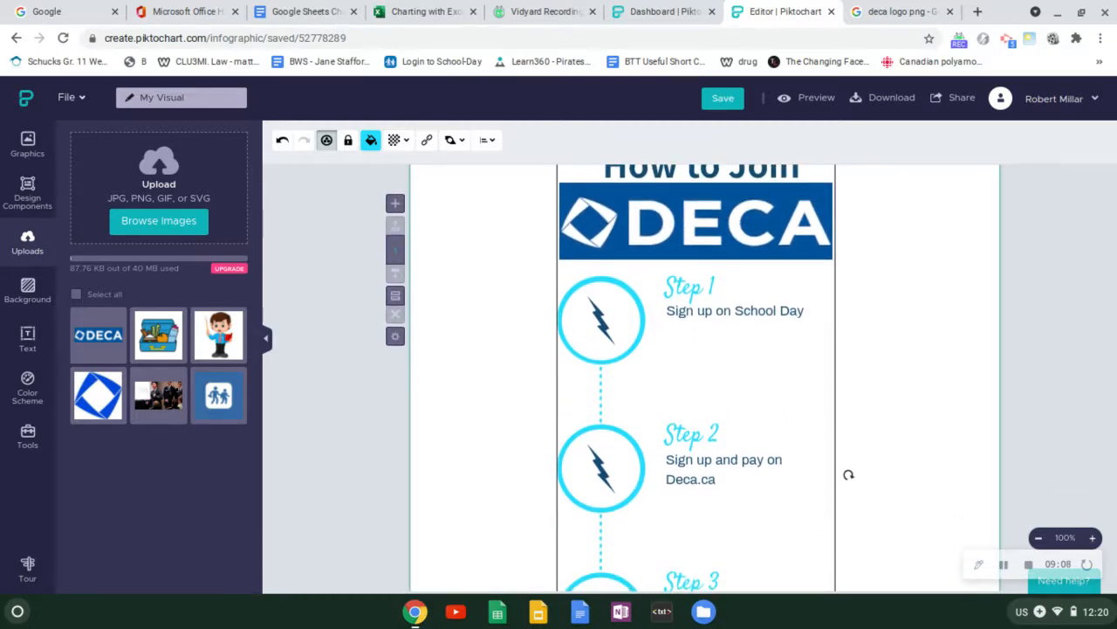
scroll(849, 469, "up", 1)
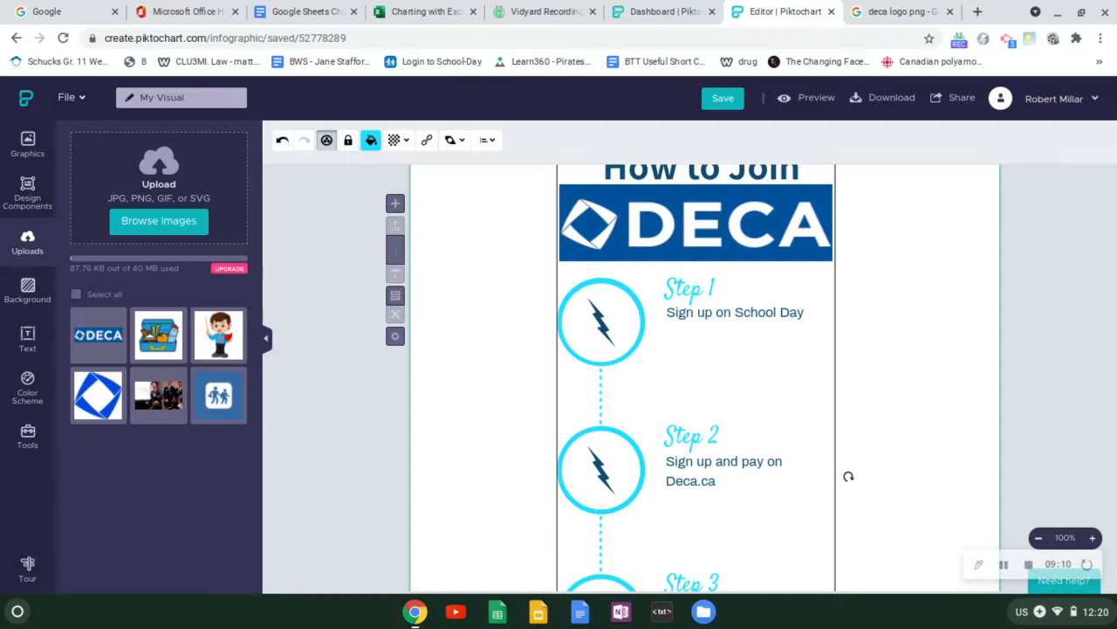
scroll(849, 474, "down", 3)
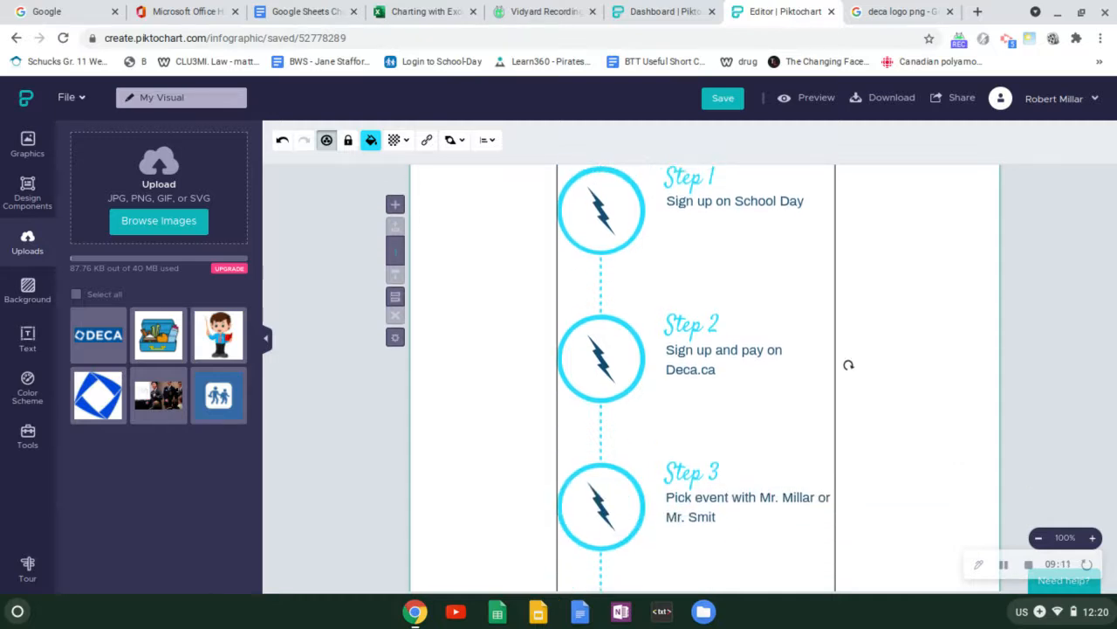
scroll(706, 377, "up", 1)
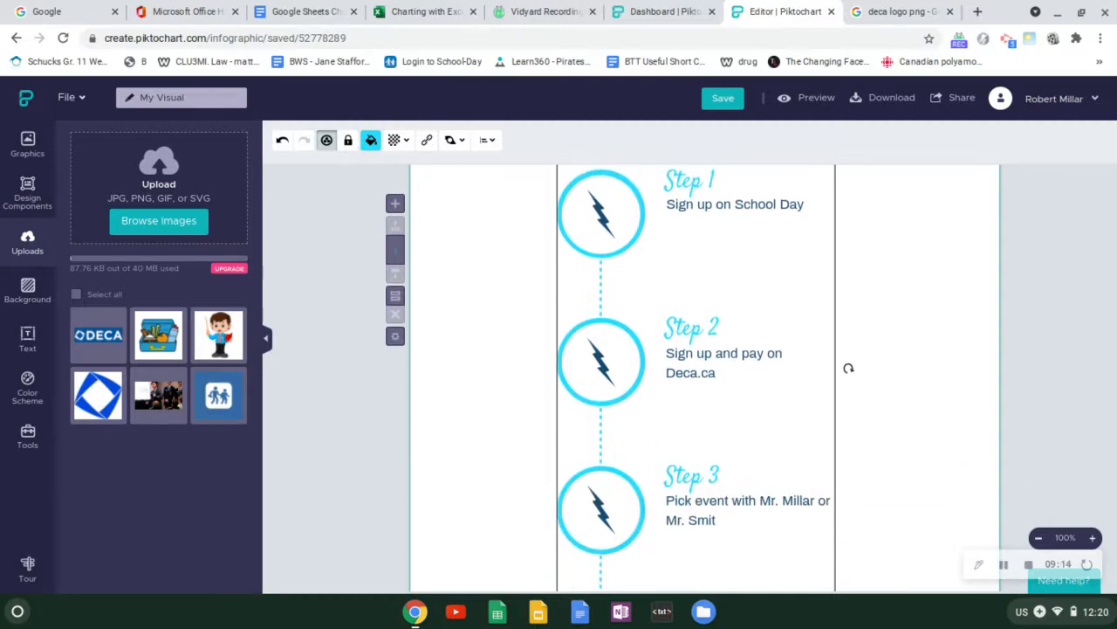
scroll(706, 377, "down", 1)
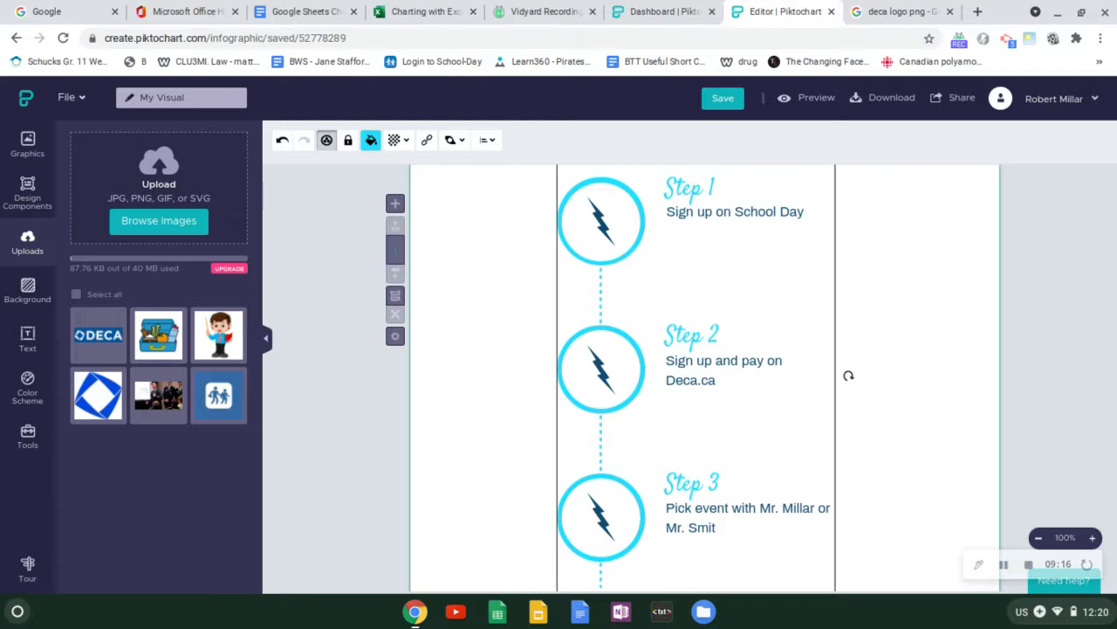
scroll(706, 377, "down", 1)
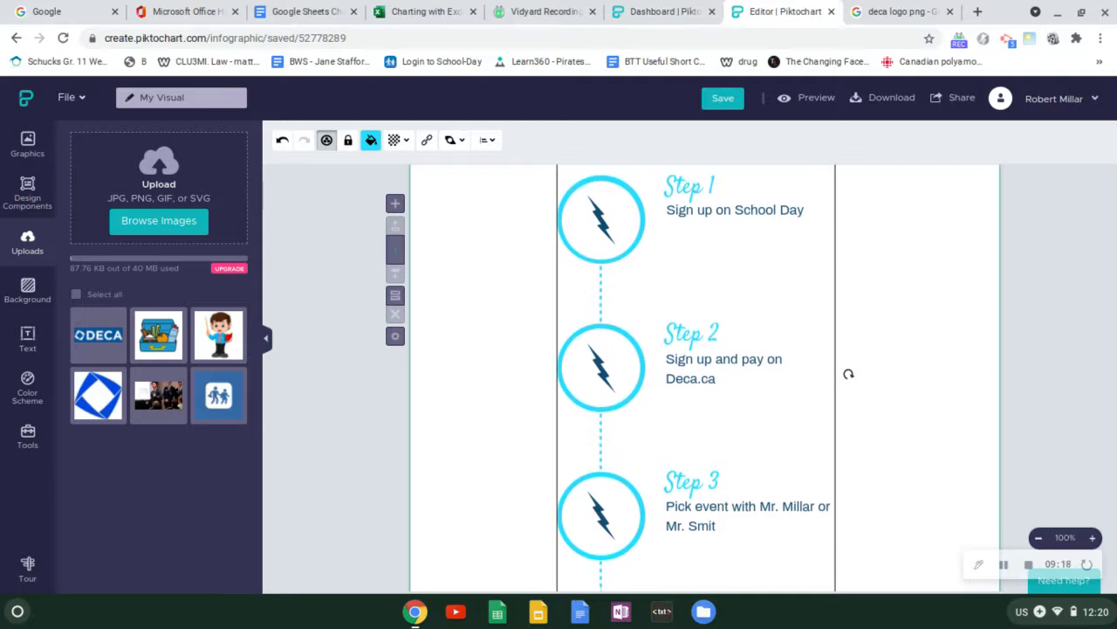
scroll(706, 377, "up", 1)
scroll(705, 377, "down", 1)
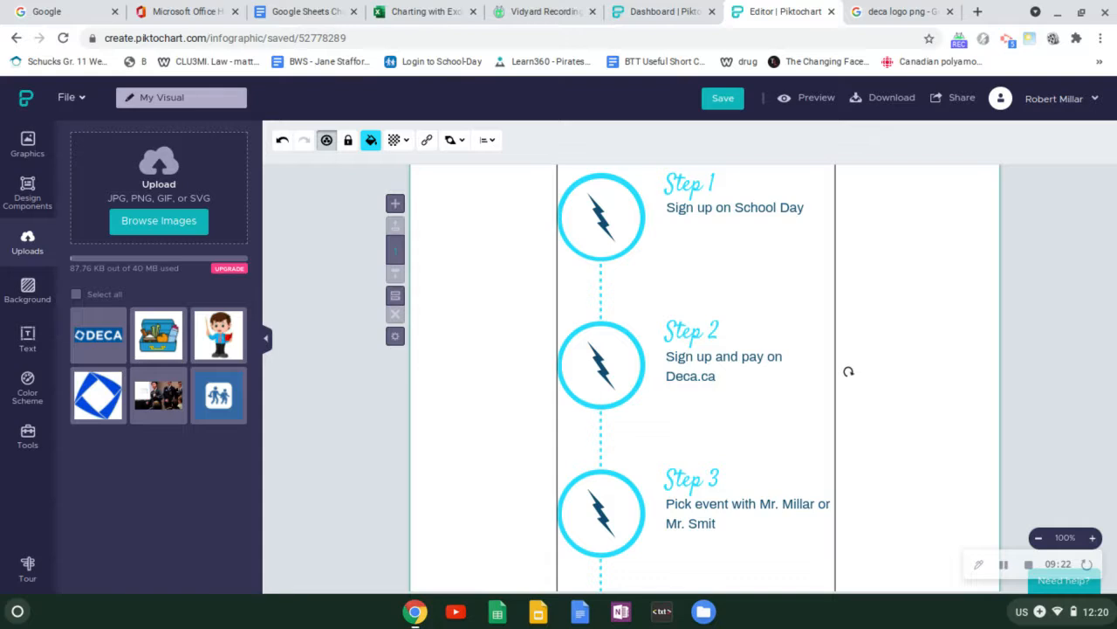
scroll(706, 377, "down", 1)
key("Down")
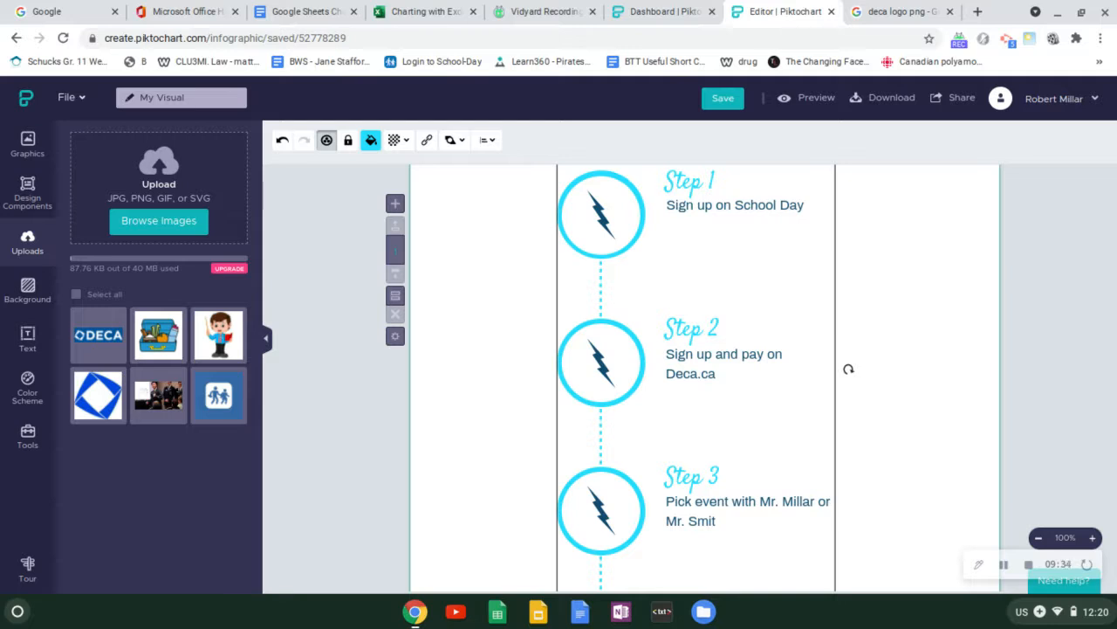
scroll(620, 378, "up", 5)
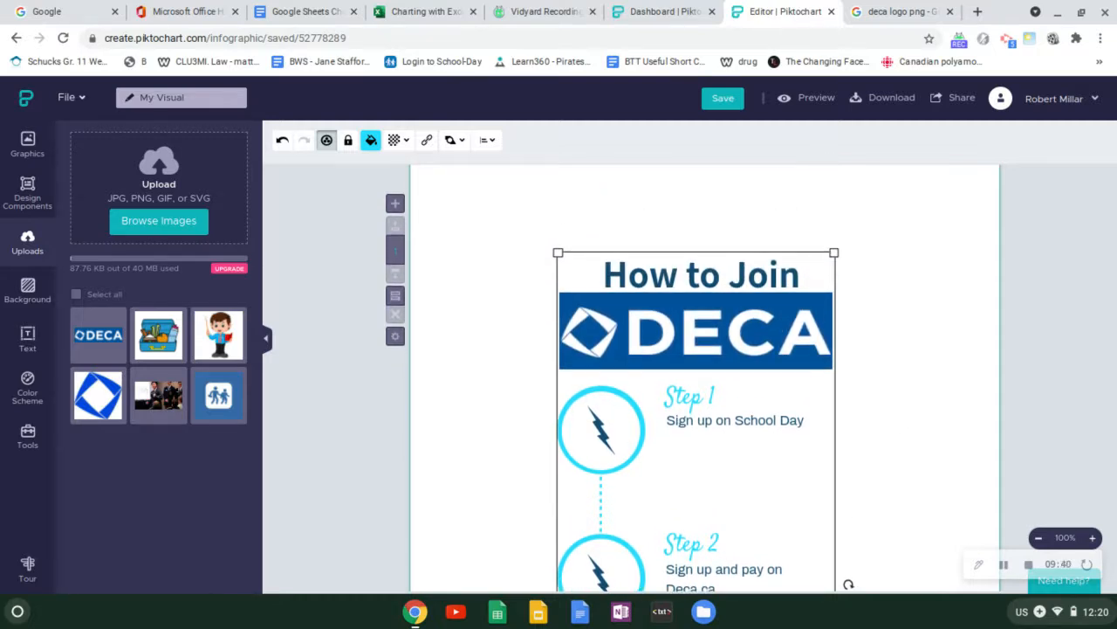
scroll(936, 327, "down", 3)
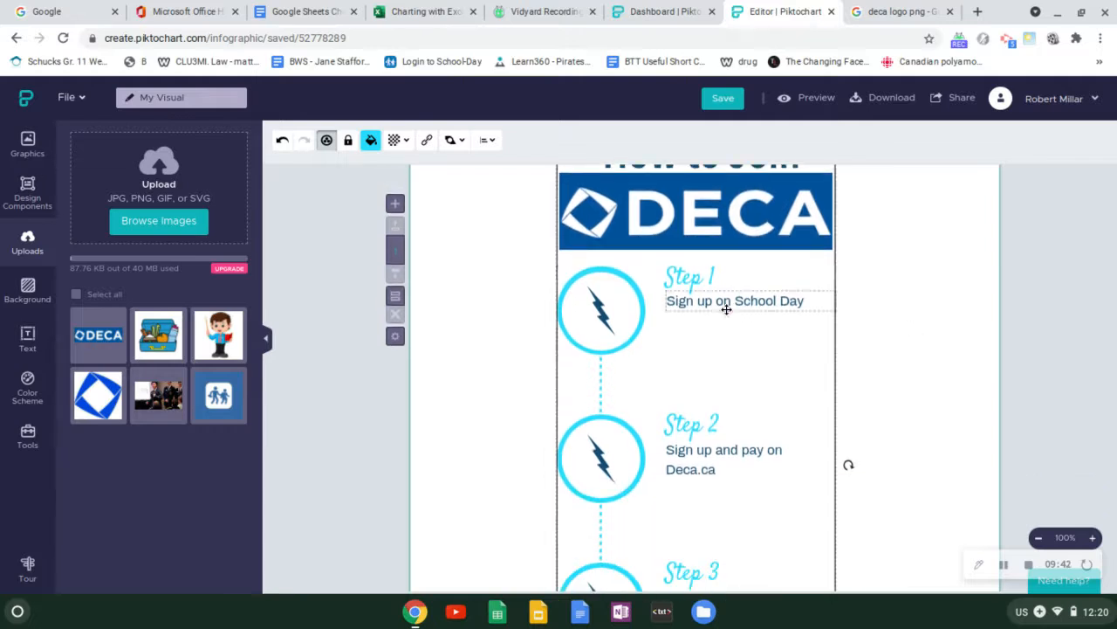
Step: Delete the lightning bolt icon in the "Step 1" circle and insert the uploaded blue image of two walking figures
left_click(601, 308)
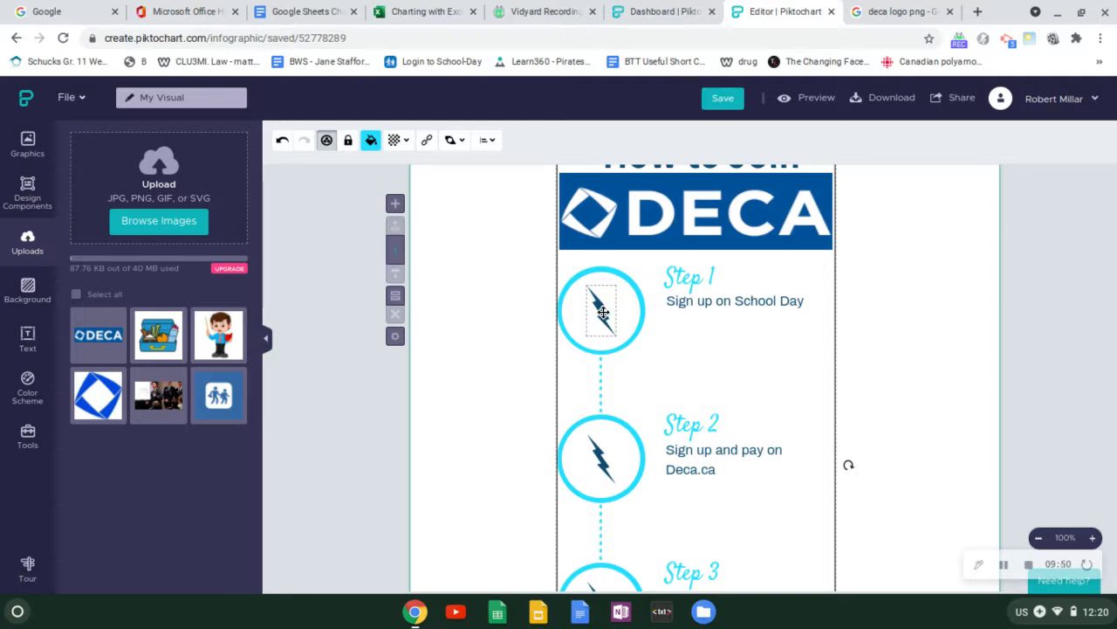
left_click(603, 312)
key("Delete")
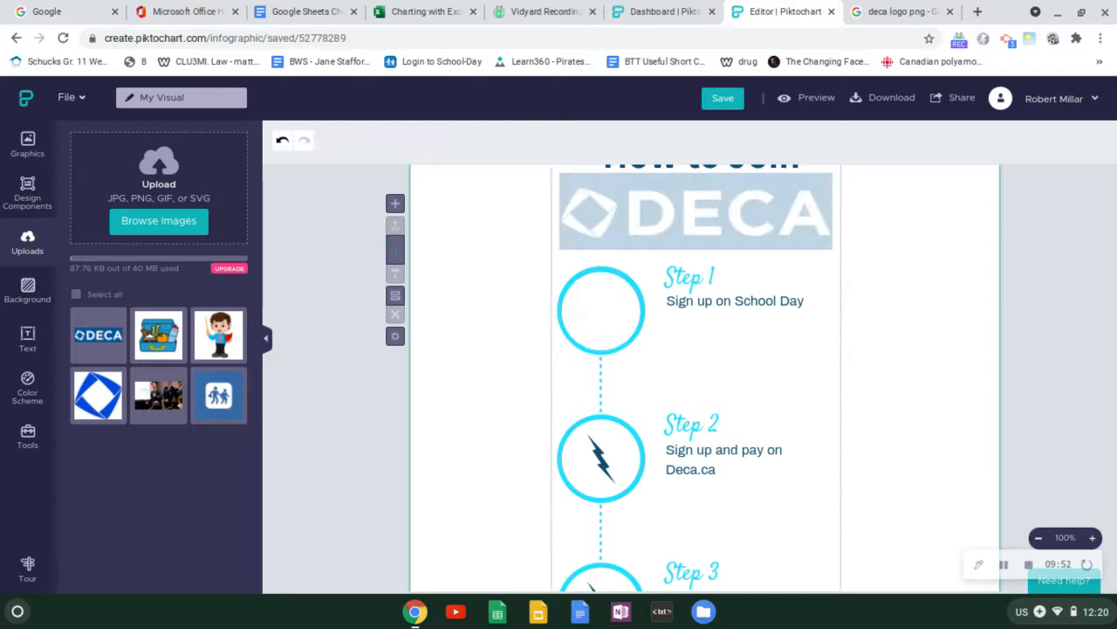
mouse_move(222, 399)
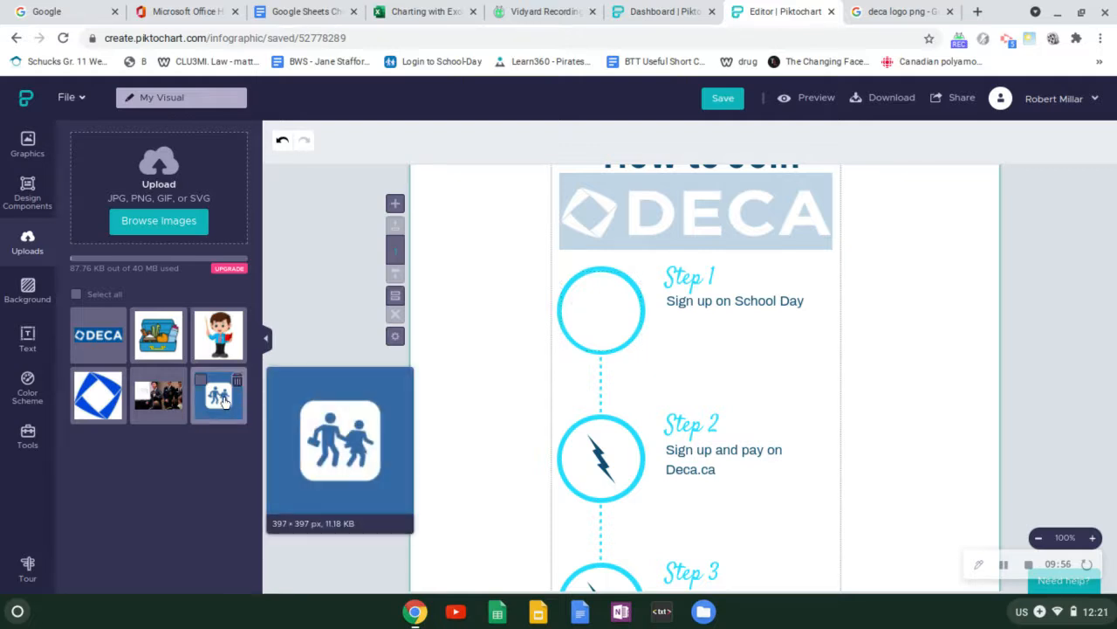
left_click(223, 399)
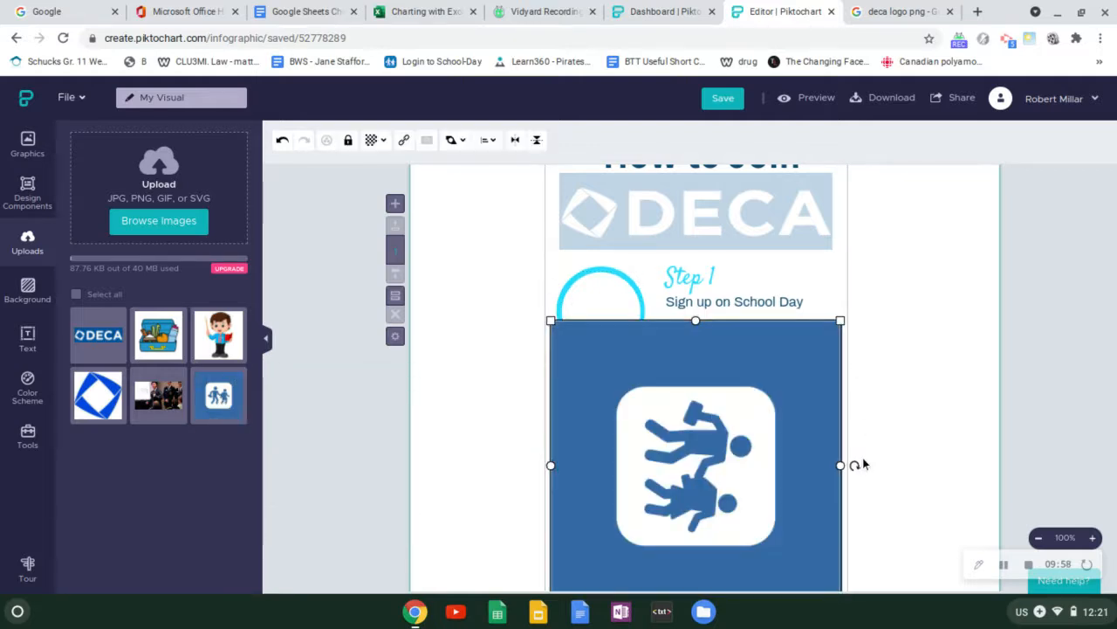
Step: Turn the walking-figures image upright, shrink it to about 78 x 67, and centre it in the "Step 1" circle
left_click_drag(855, 467, 694, 305)
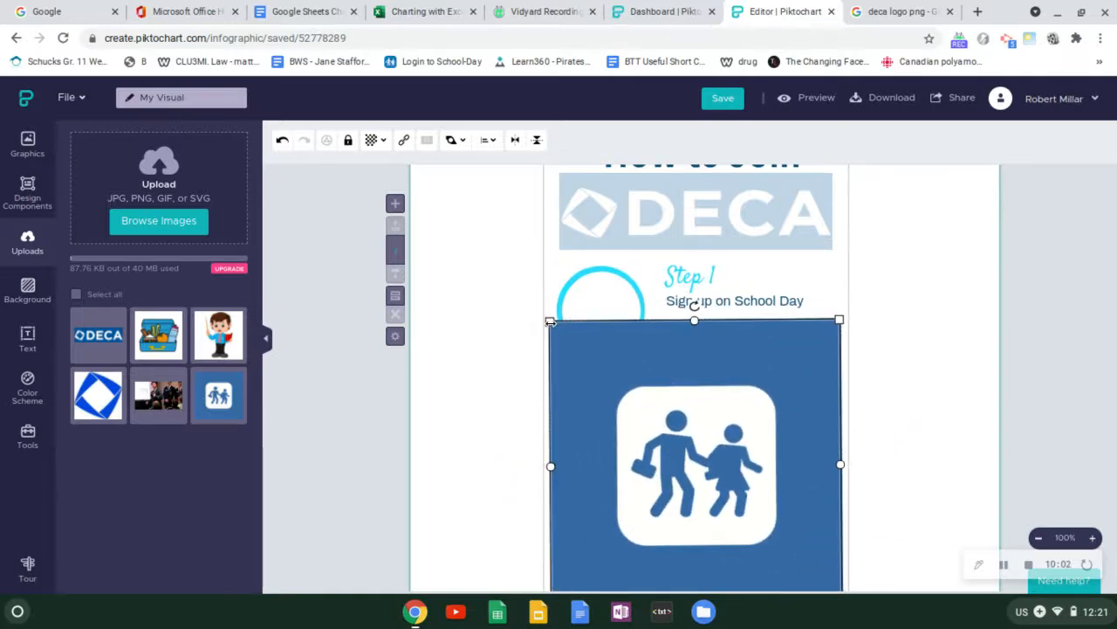
left_click_drag(555, 326, 749, 519)
left_click_drag(805, 564, 607, 313)
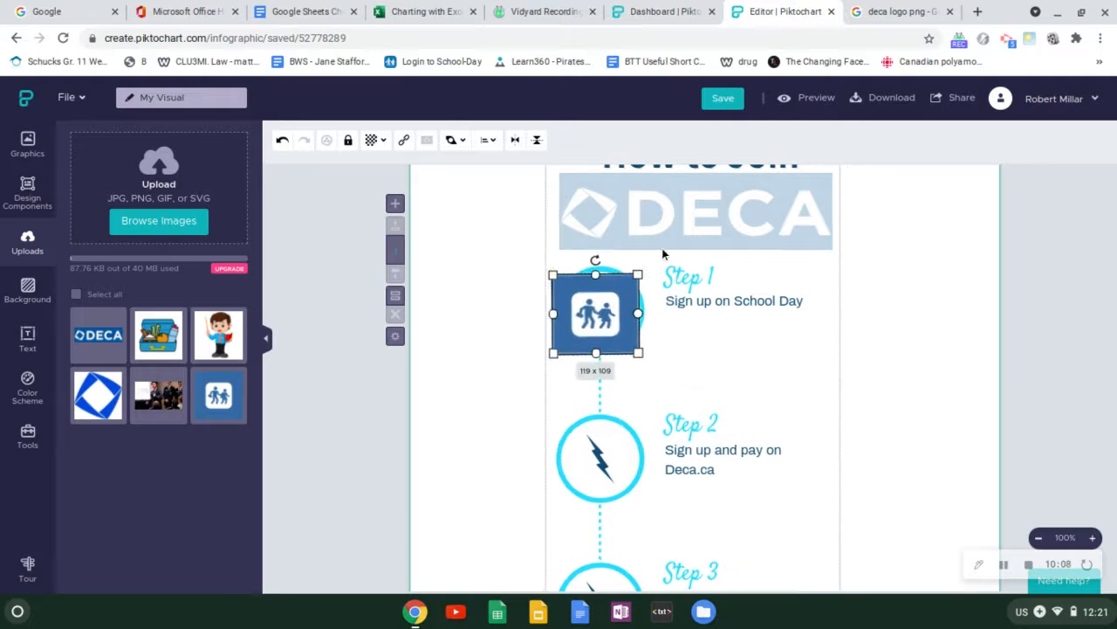
left_click_drag(638, 274, 609, 305)
left_click_drag(583, 323, 601, 305)
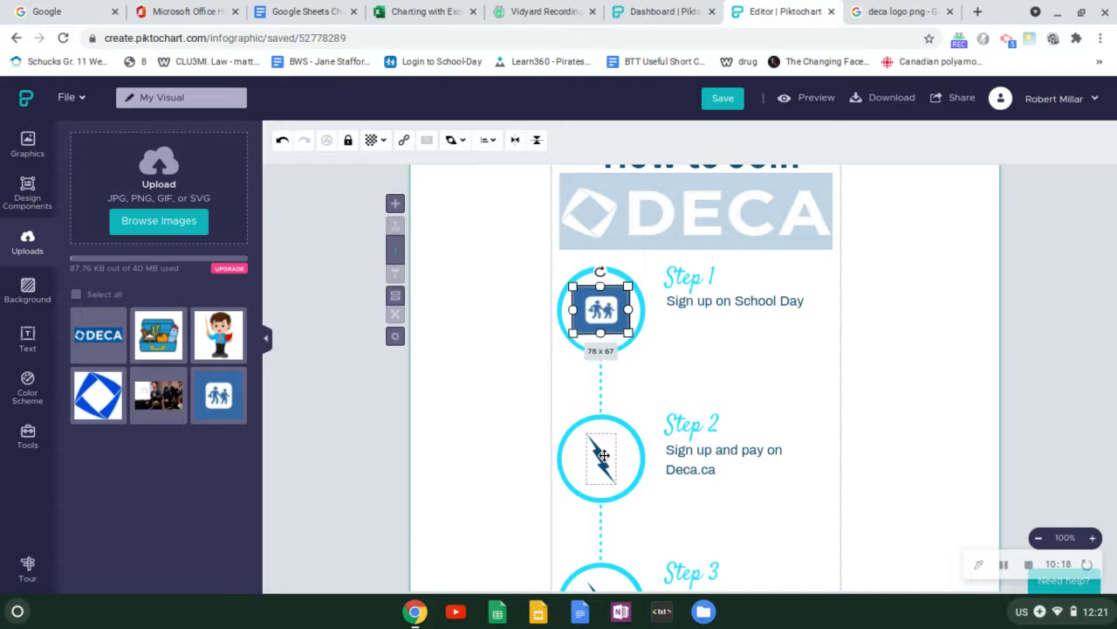
Step: Replace the lightning bolt in the "Step 2" circle with the uploaded blue diamond logo, shrunk to about 71 x 77
left_click(604, 455)
key("Delete")
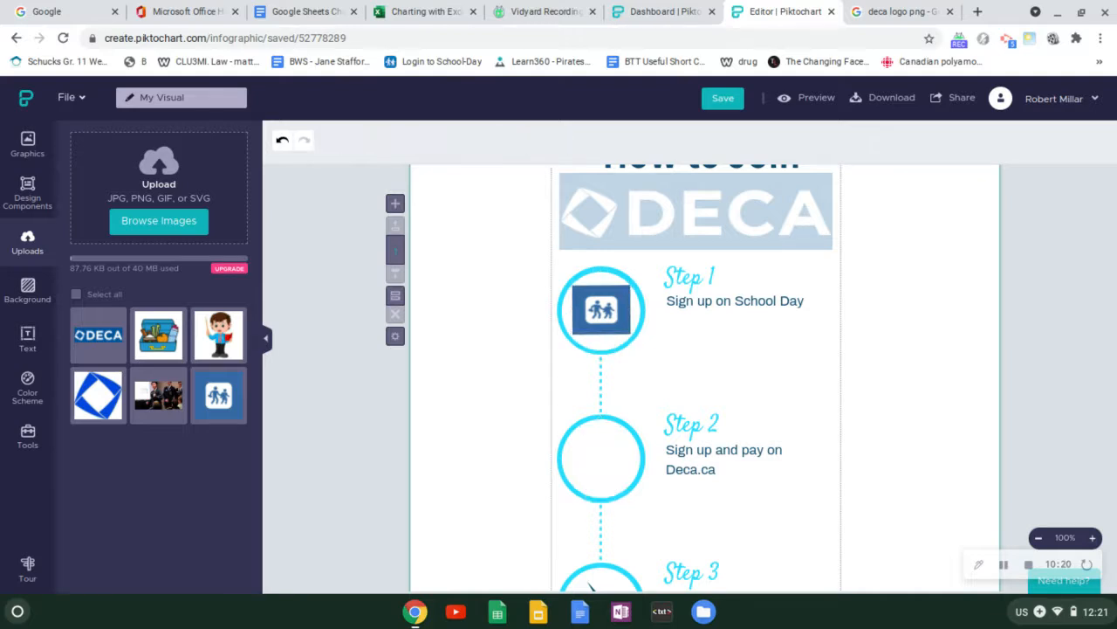
left_click(98, 402)
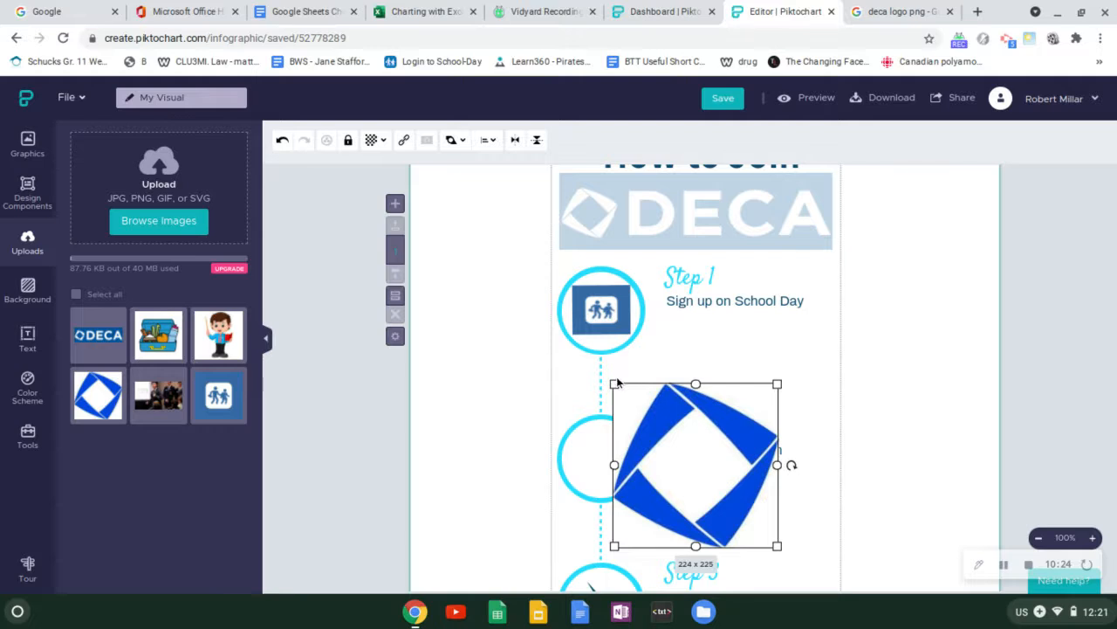
left_click_drag(614, 384, 597, 458)
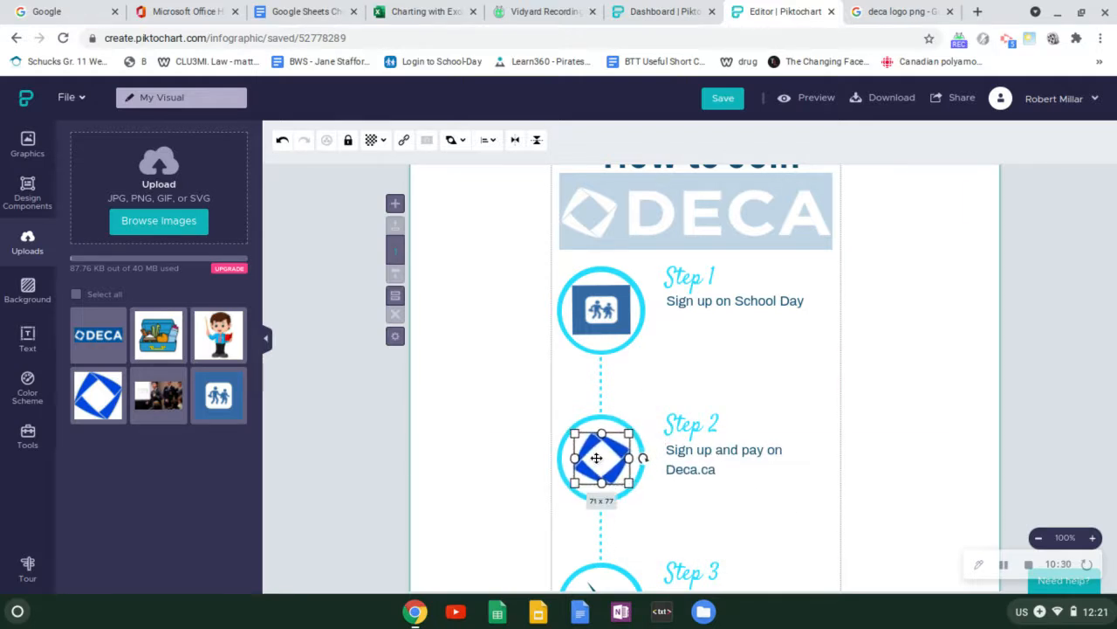
left_click(811, 420)
Step: Replace the lightning bolt in the "Step 3" circle with the uploaded cartoon teacher image and turn the image upright
scroll(868, 422, "down", 2)
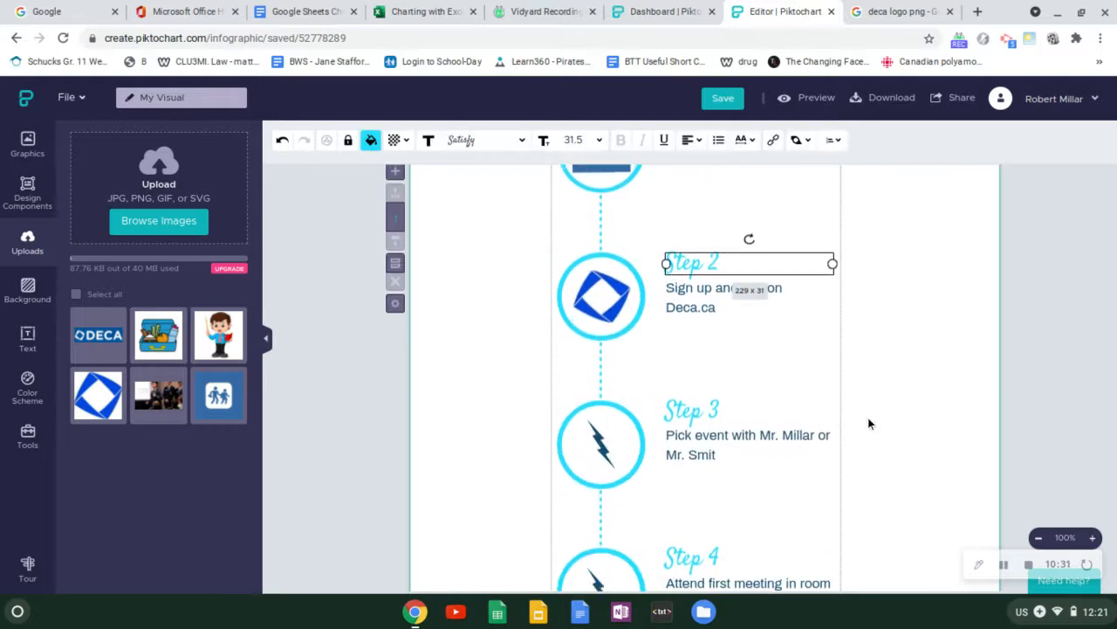
left_click(594, 437)
key("Delete")
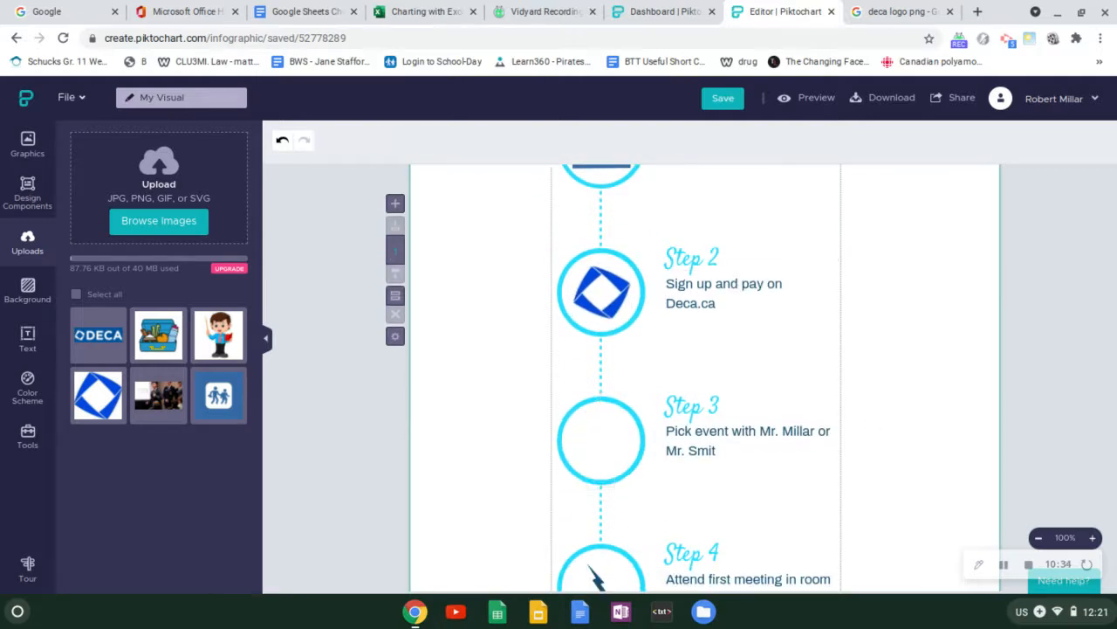
left_click(219, 335)
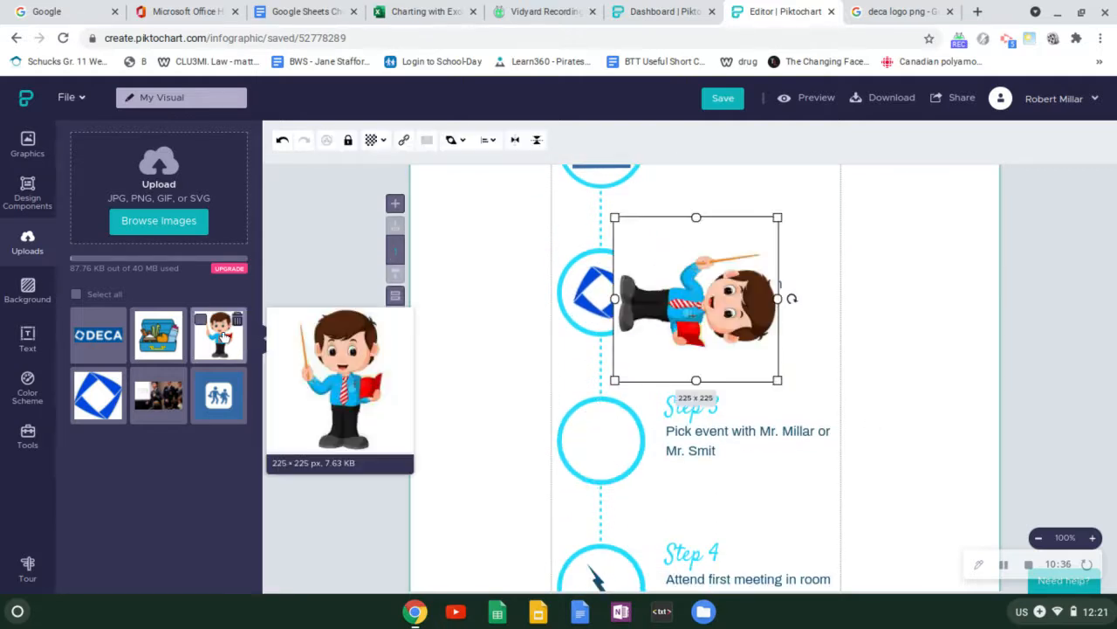
left_click_drag(793, 301, 701, 202)
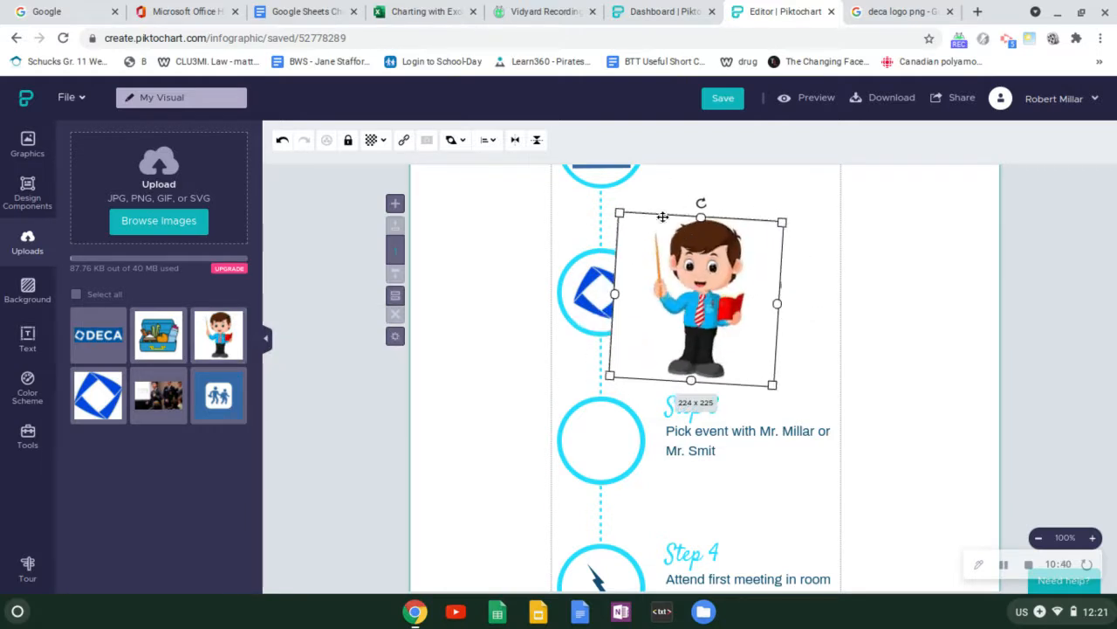
Step: Shrink the cartoon teacher image and centre it inside the "Step 3" circle
left_click_drag(619, 213, 703, 311)
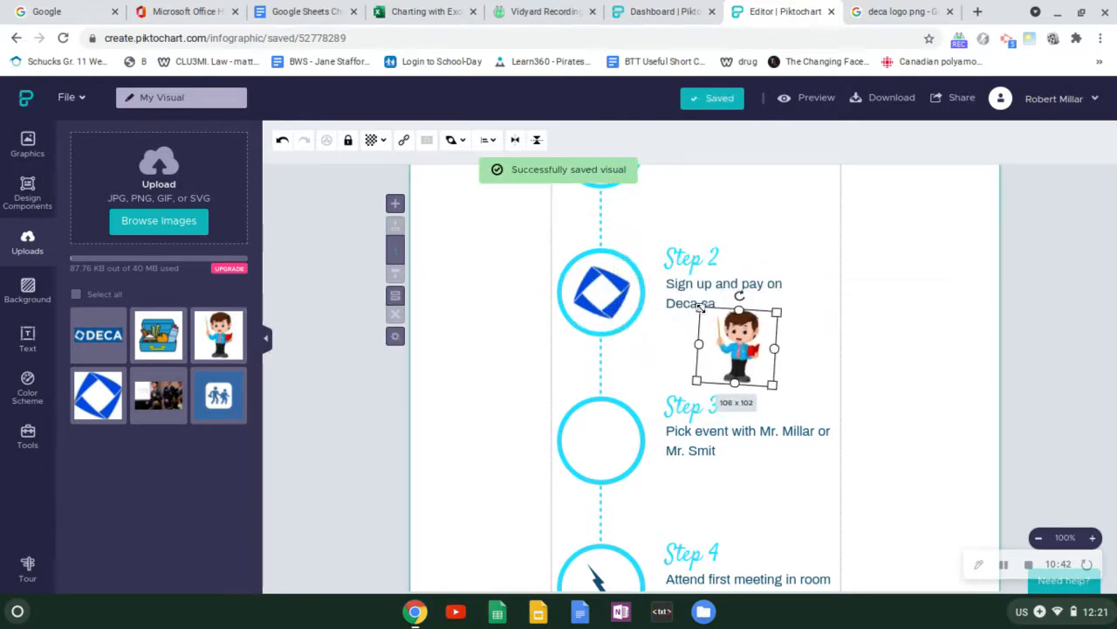
left_click_drag(733, 350, 596, 444)
left_click(564, 524)
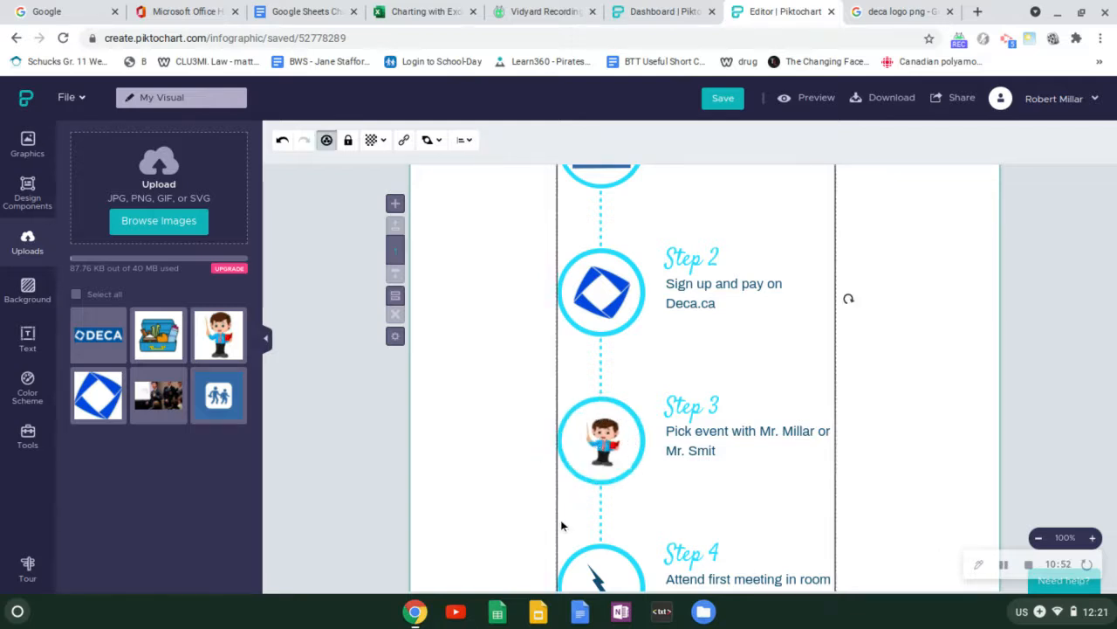
scroll(602, 515, "down", 1)
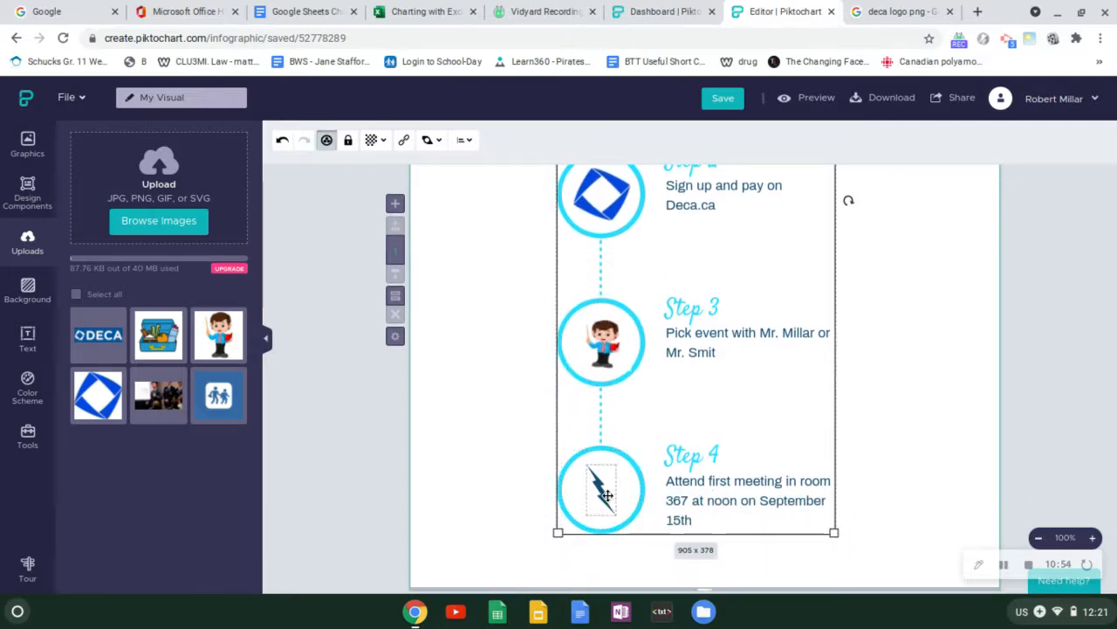
key("BackSpace")
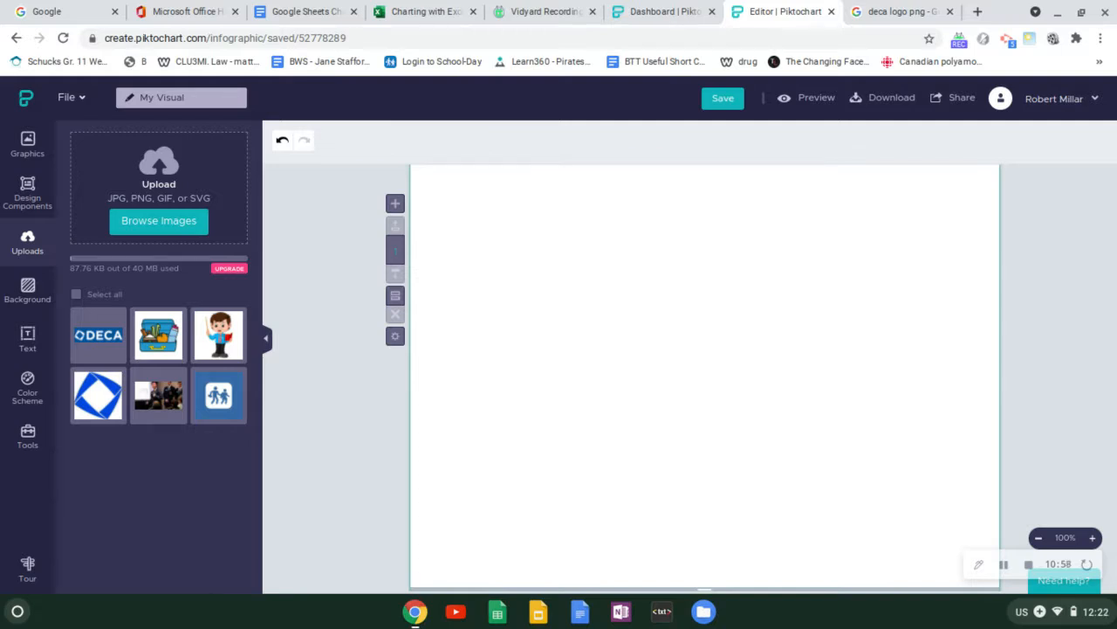
key("ctrl+z")
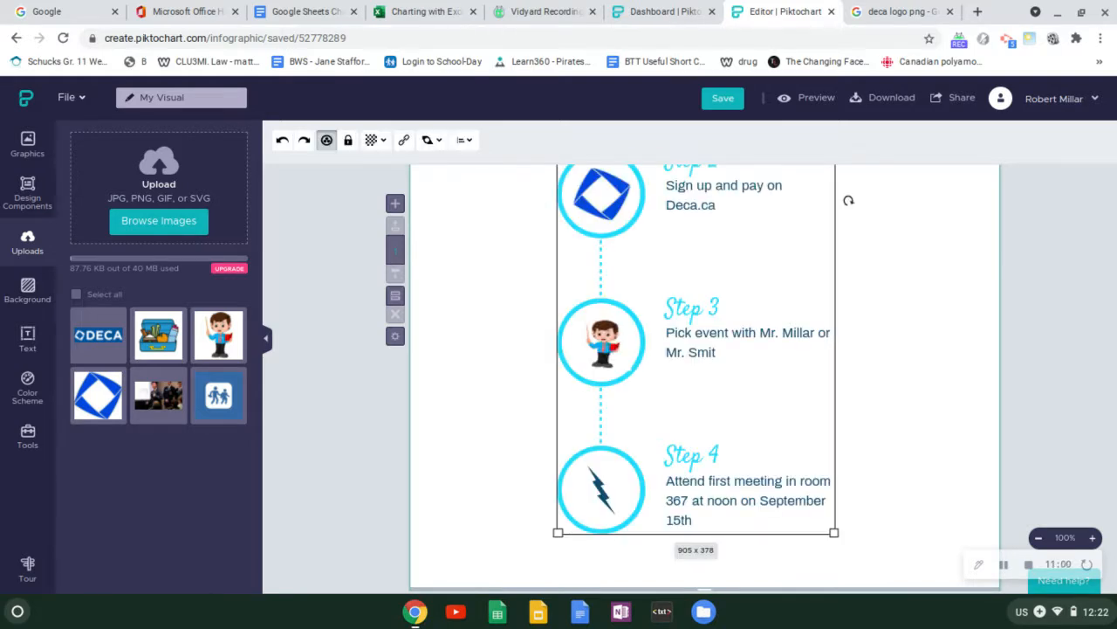
Step: Delete the lightning bolt in the "Step 4" circle and insert the uploaded lunchbox image, turned upright
left_click(602, 491)
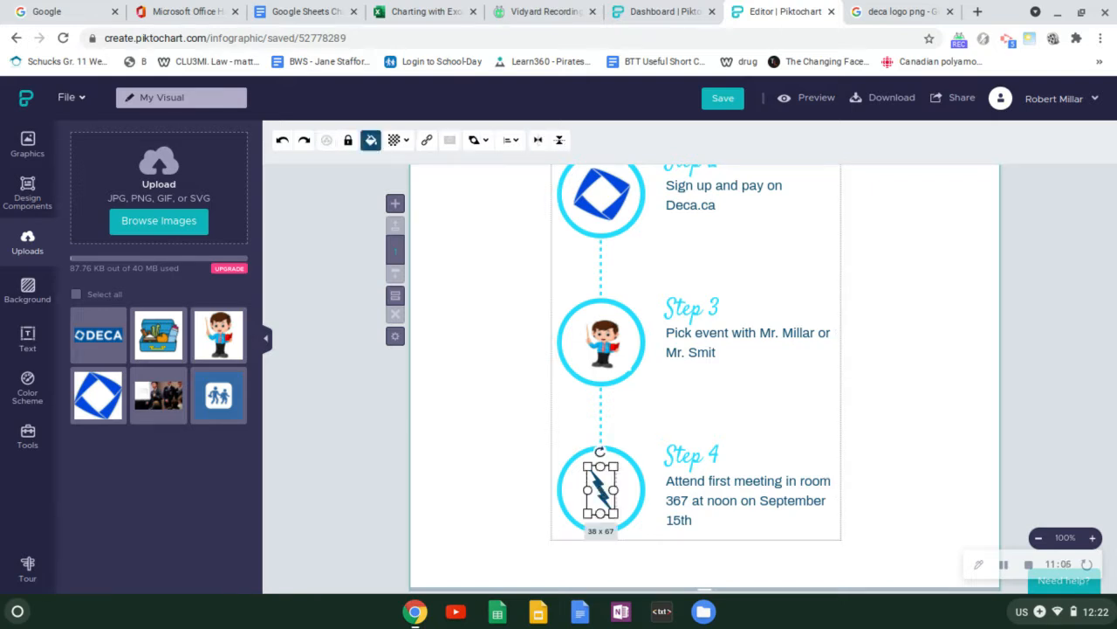
key("Delete")
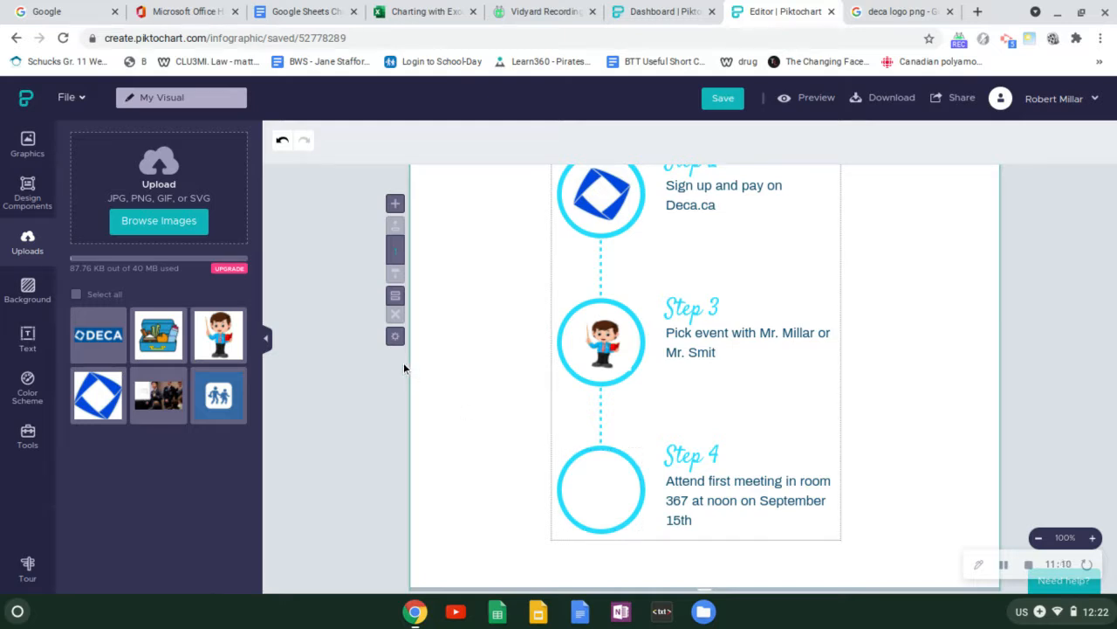
left_click(170, 341)
left_click_drag(679, 231, 679, 374)
left_click_drag(791, 346, 694, 250)
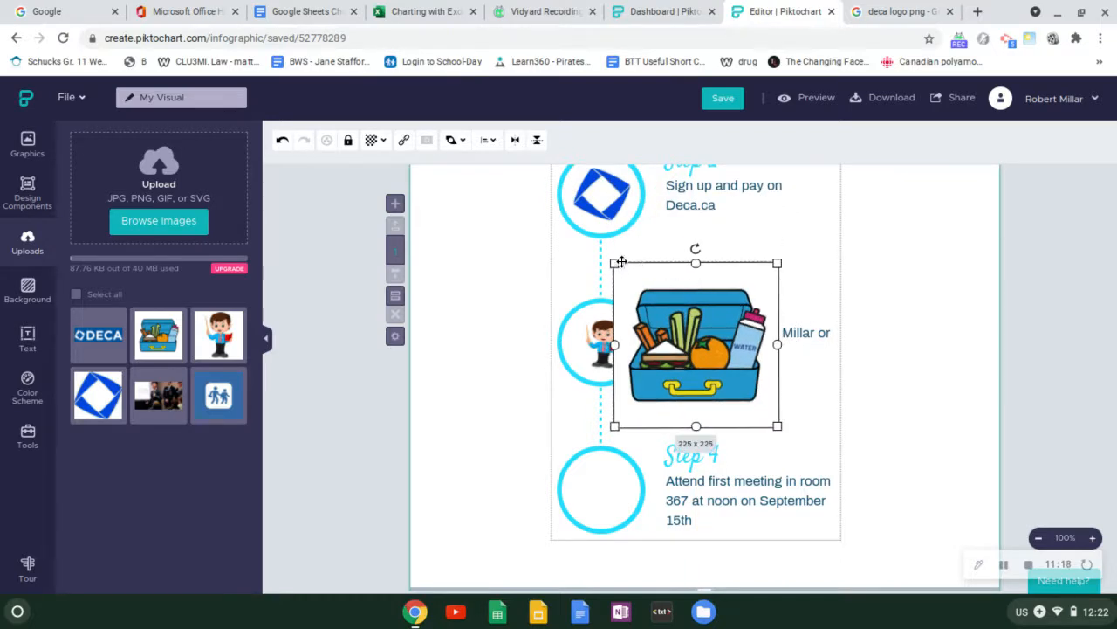
Step: Shrink the lunchbox image to fit inside the "Step 4" circle and centre it there
left_click_drag(615, 262, 701, 361)
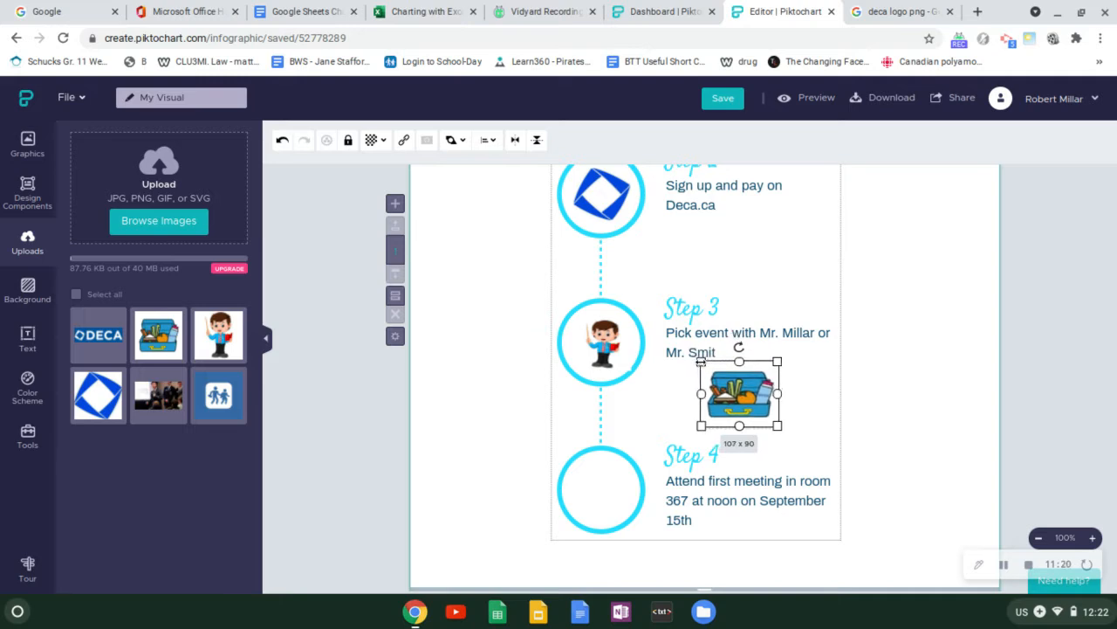
left_click_drag(712, 421, 571, 516)
left_click_drag(638, 455, 605, 490)
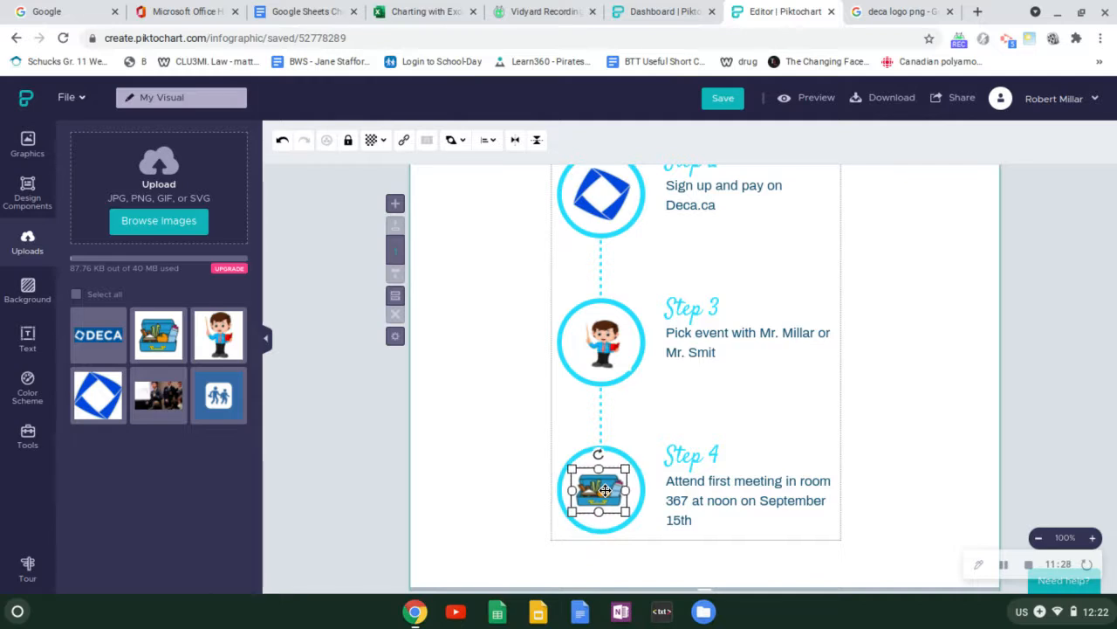
left_click(533, 453)
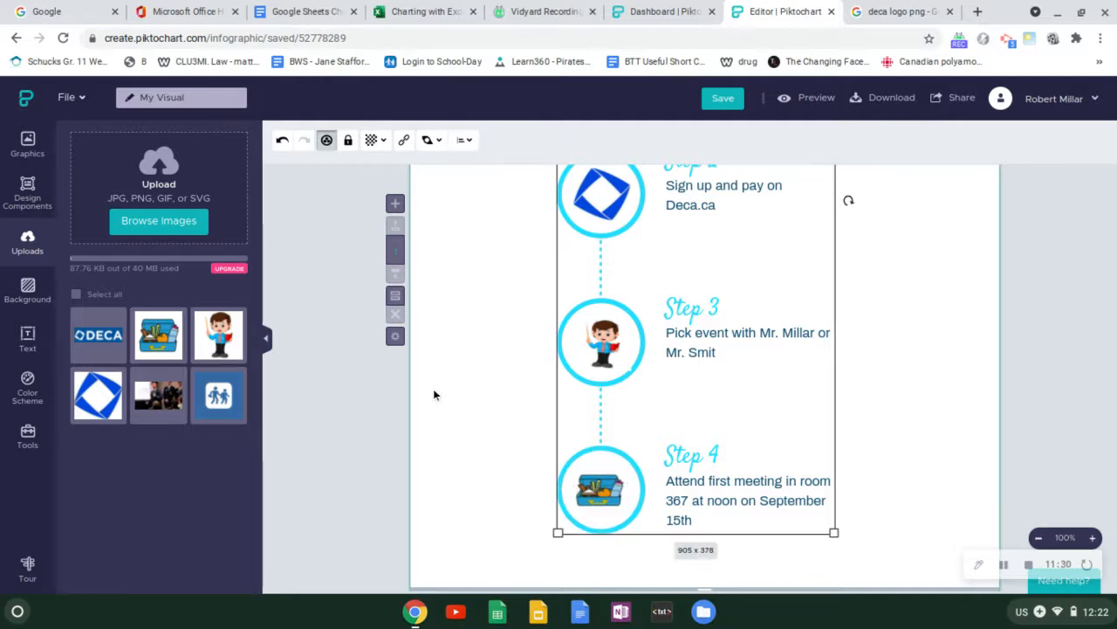
Step: Look over the DECA logo and the timeline's step icons, headings and descriptions
scroll(433, 395, "up", 5)
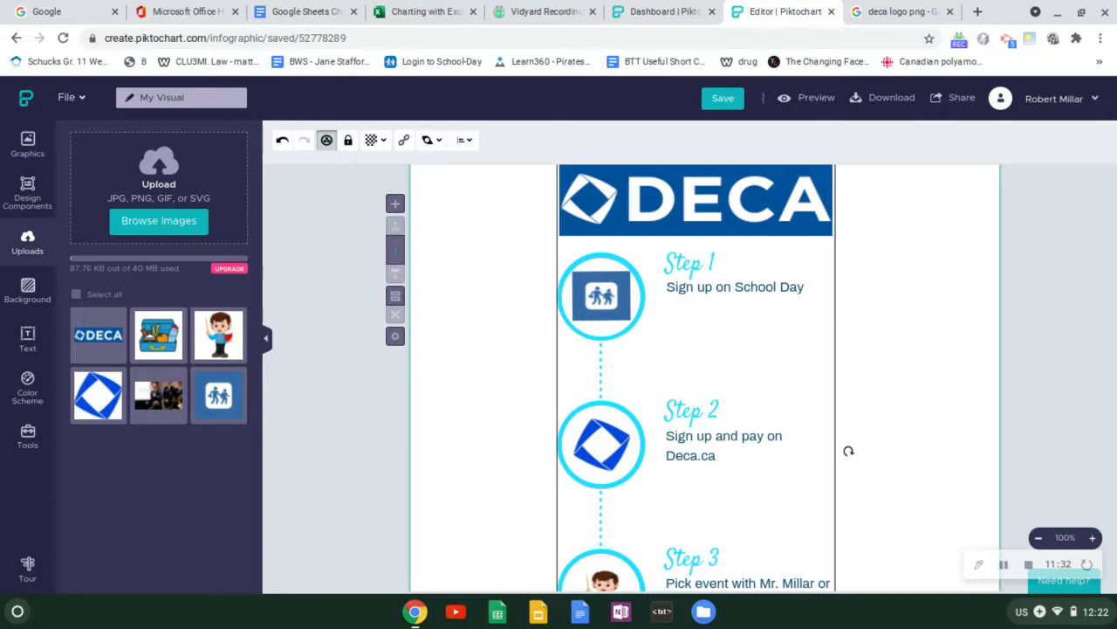
scroll(629, 377, "down", 4)
key("Down")
key("Down")
key("Down")
key("Down")
key("Down")
key("Down")
key("Down")
key("Down")
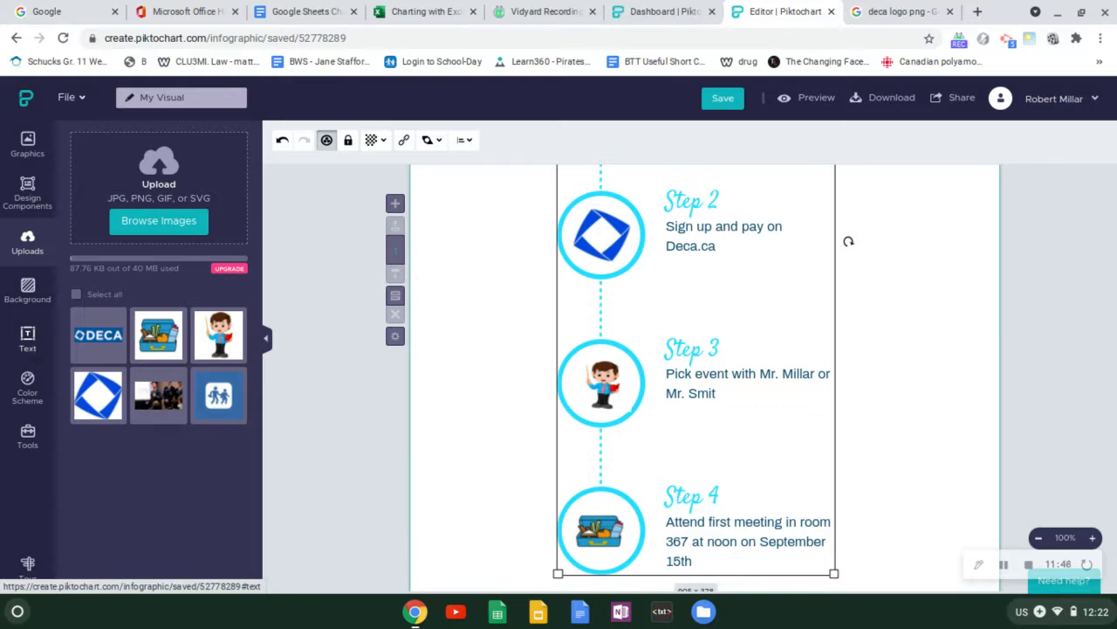
Step: Add a Title text box, place it between "Step 3" and "Step 4", and widen it
left_click(27, 338)
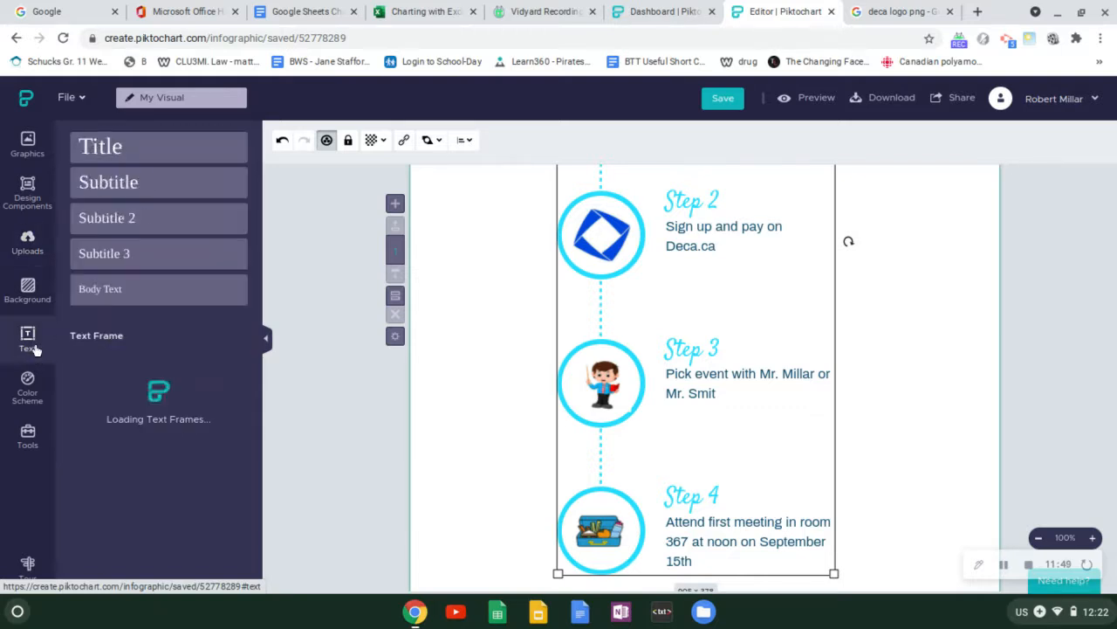
left_click(105, 152)
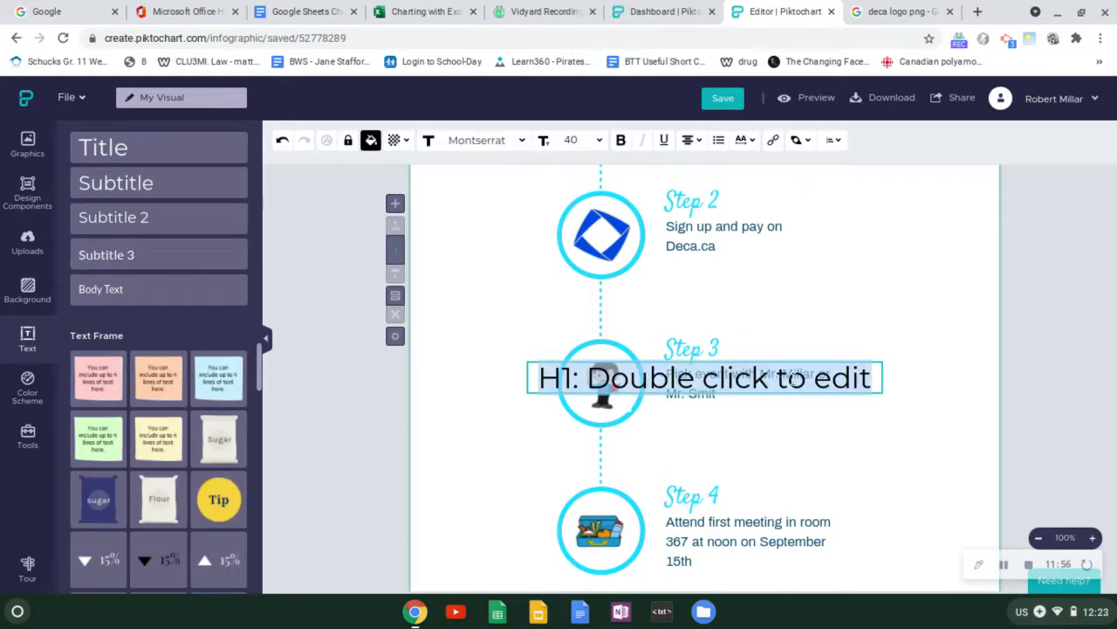
left_click_drag(792, 377, 815, 442)
left_click_drag(860, 389, 964, 445)
Step: Replace the new title's placeholder text with "Need an Event?" and start a second line
double_click(915, 448)
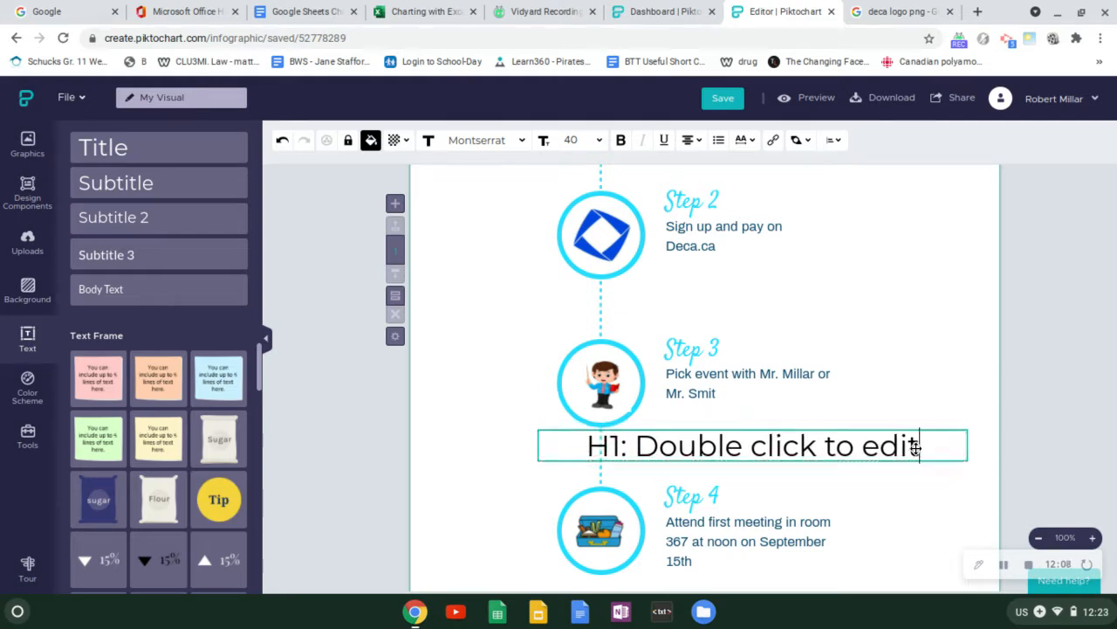
key("ctrl+a")
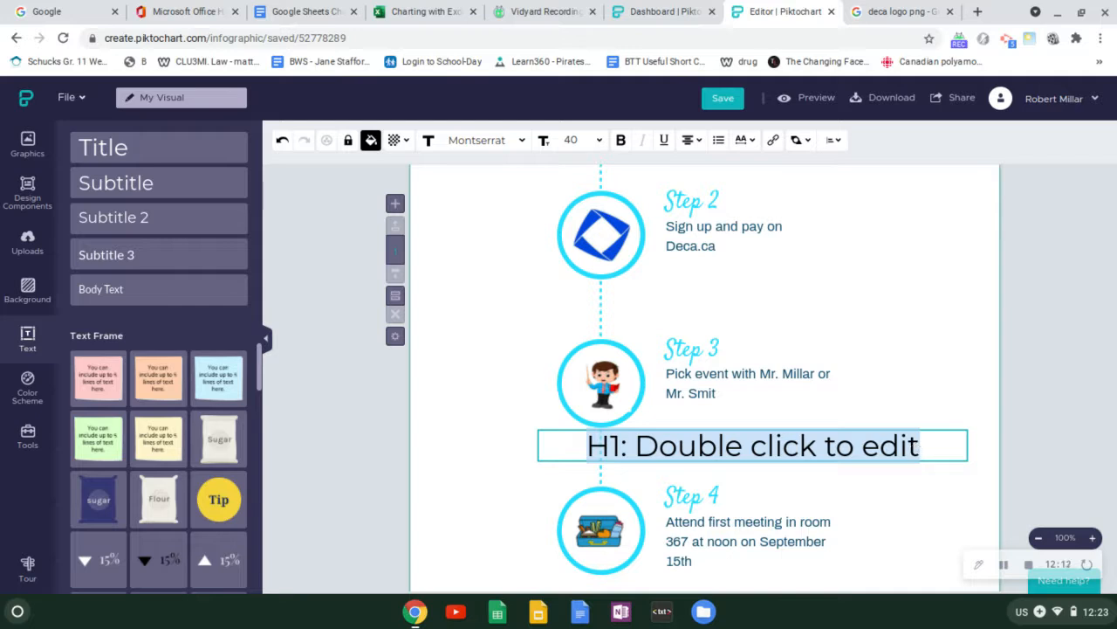
key("BackSpace")
type("N")
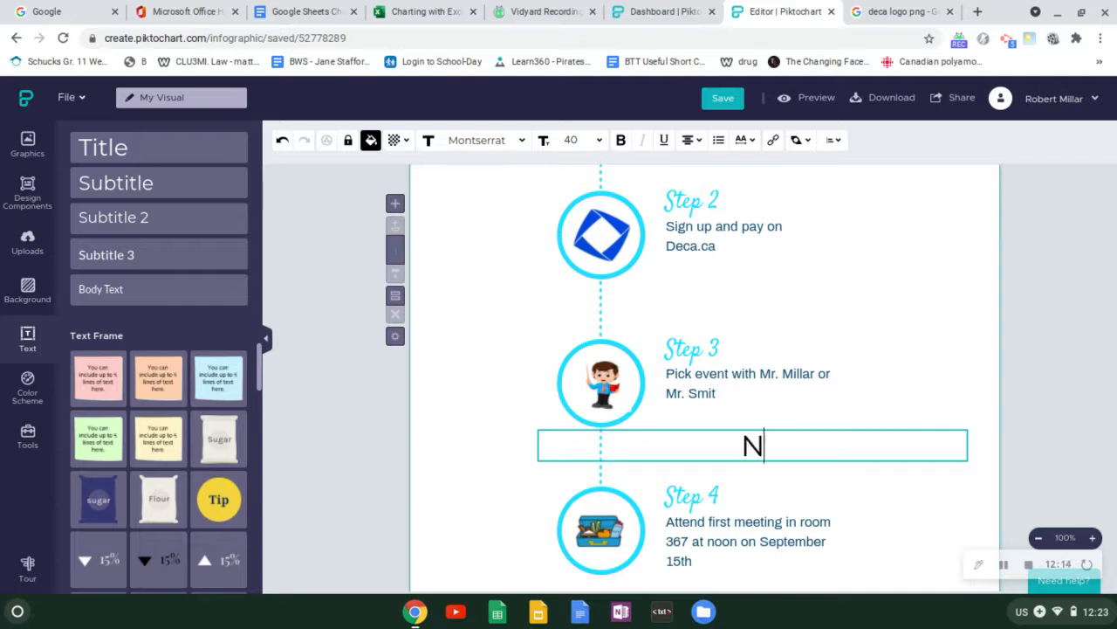
type("eed an Event")
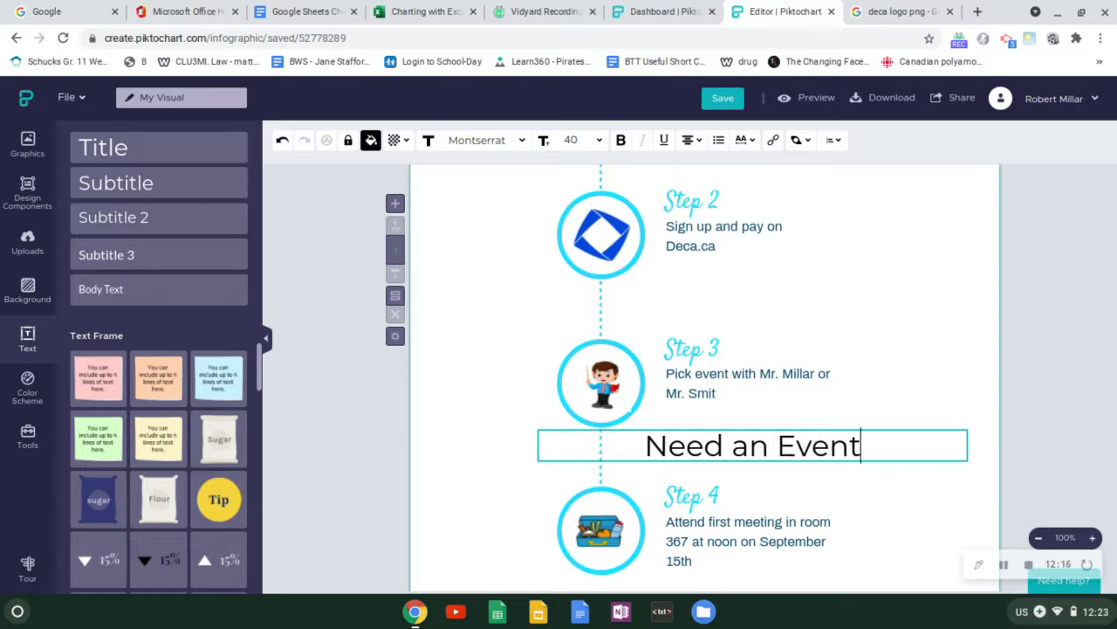
type("?")
key("Return")
Step: Add the lines "See the full list here:" and "bit.ly/kcideca" below "Need an Event?" in the title text
type("See t")
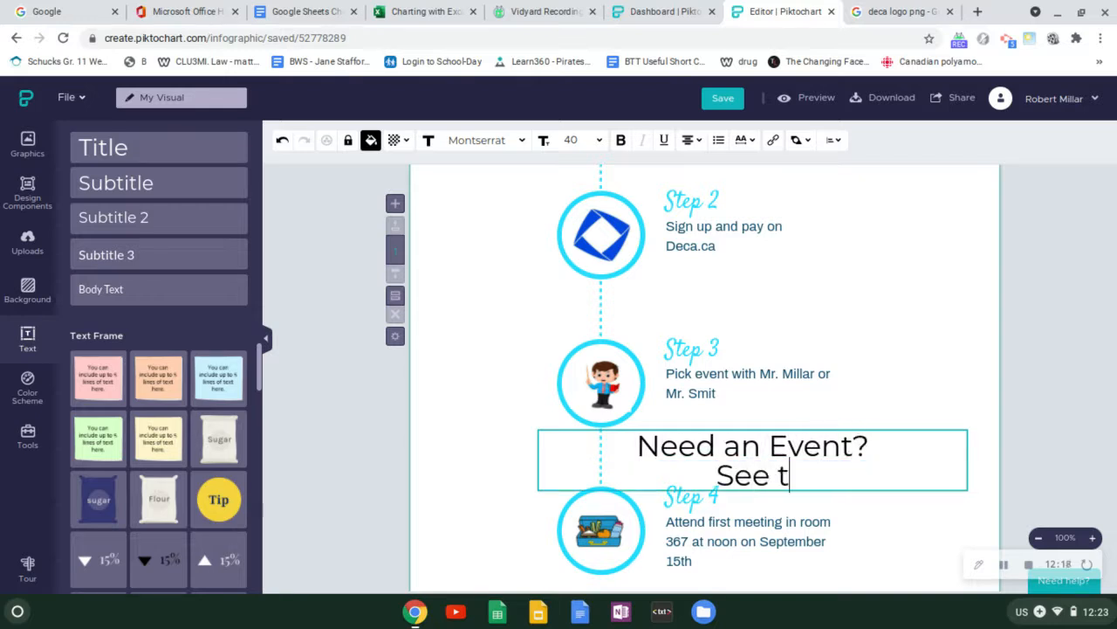
type("he fu")
key("BackSpace")
type("f")
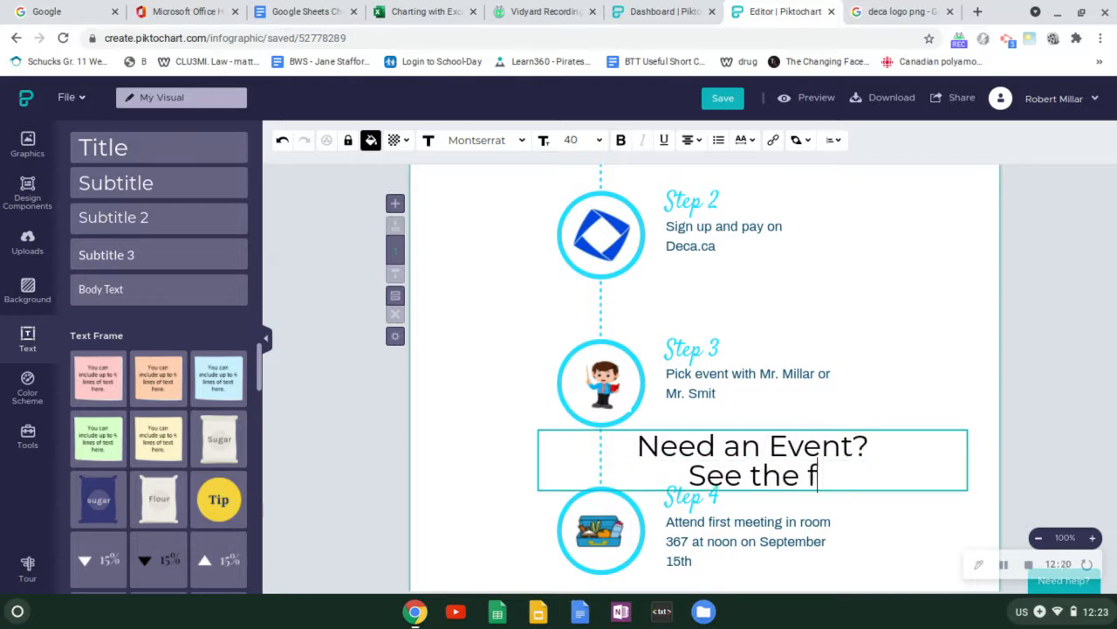
type("ull list ")
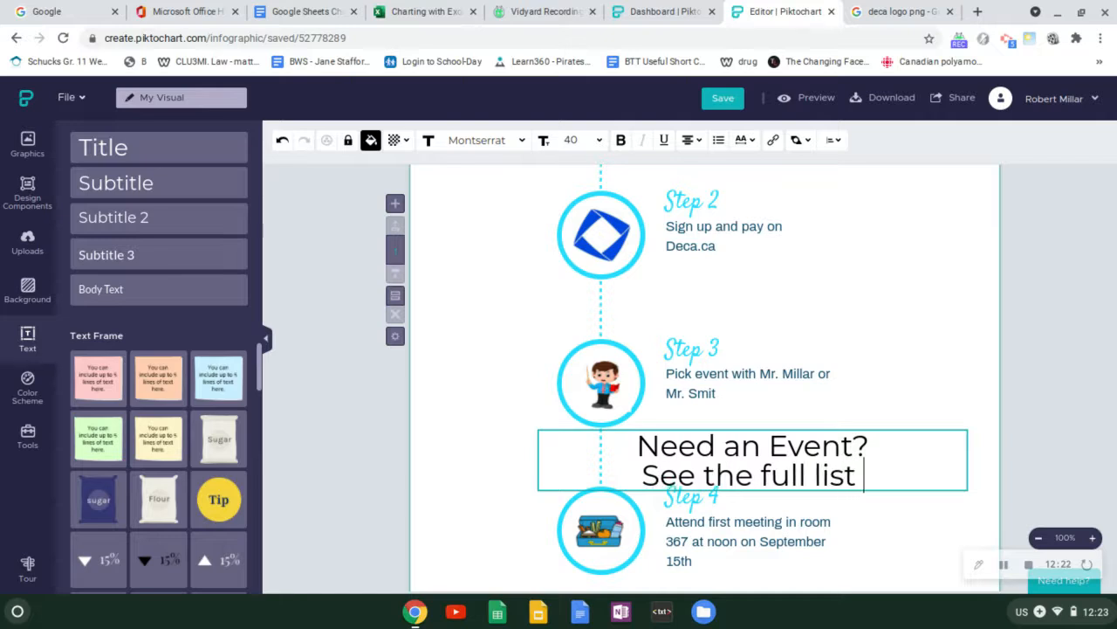
type("here:")
key("Return")
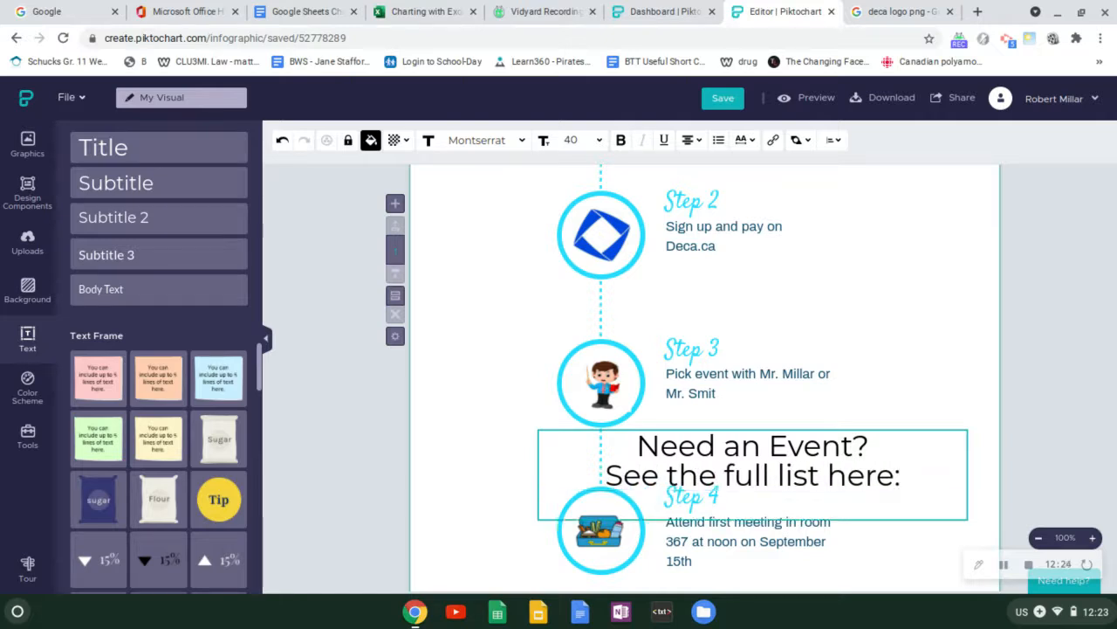
type("bit.ly/kcideca")
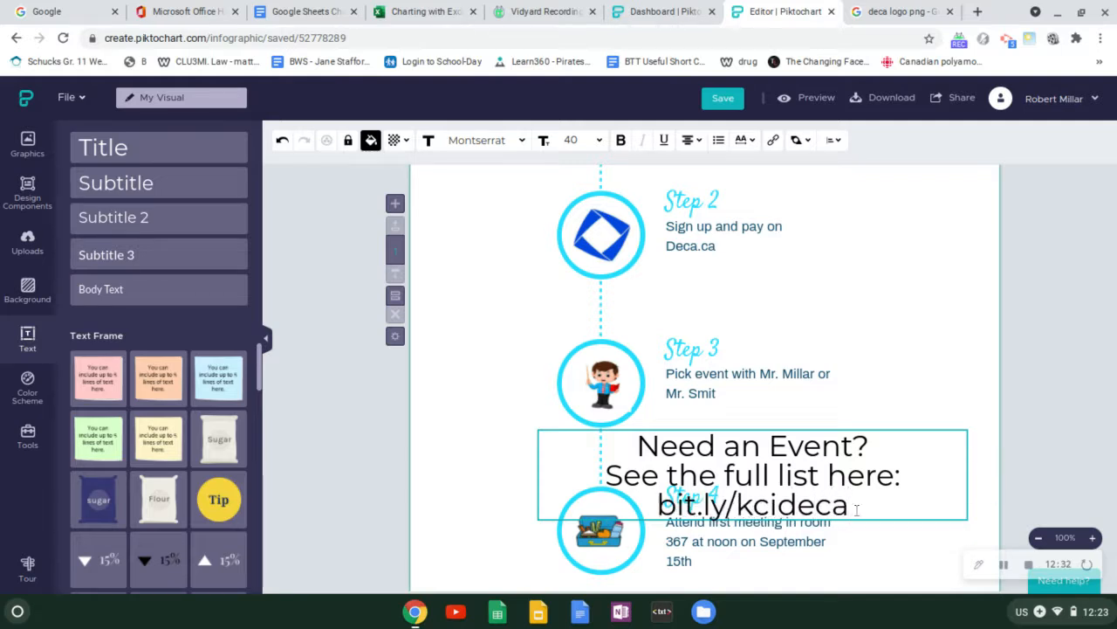
Step: Set the font size of all three lines of the "Need an Event?" text to 24
left_click_drag(857, 510, 641, 444)
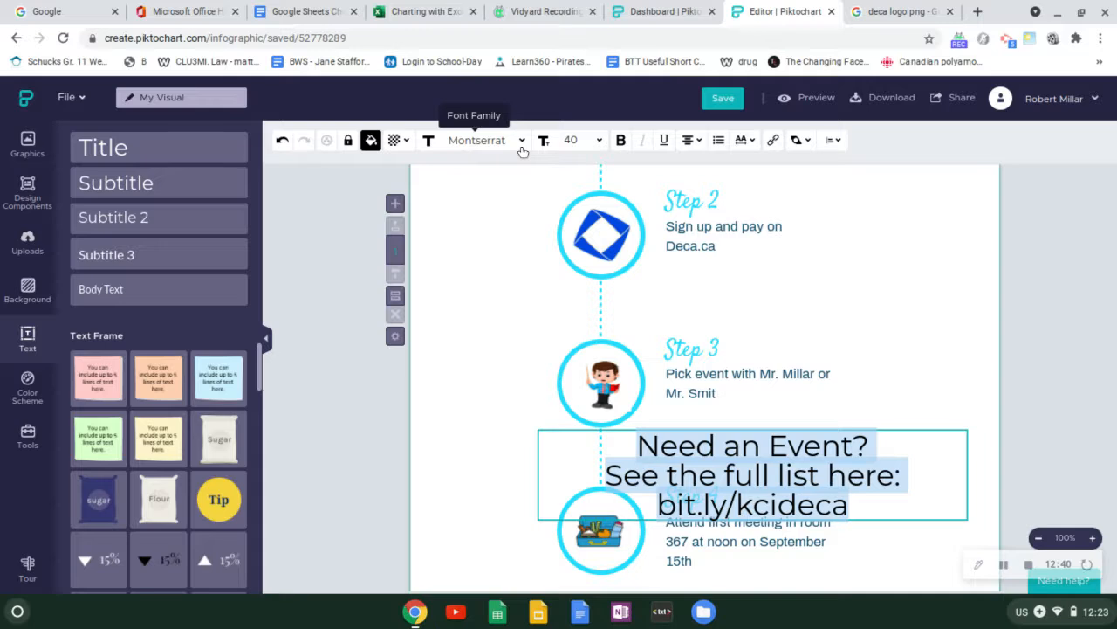
left_click(599, 145)
left_click(588, 224)
scroll(588, 229, "up", 2)
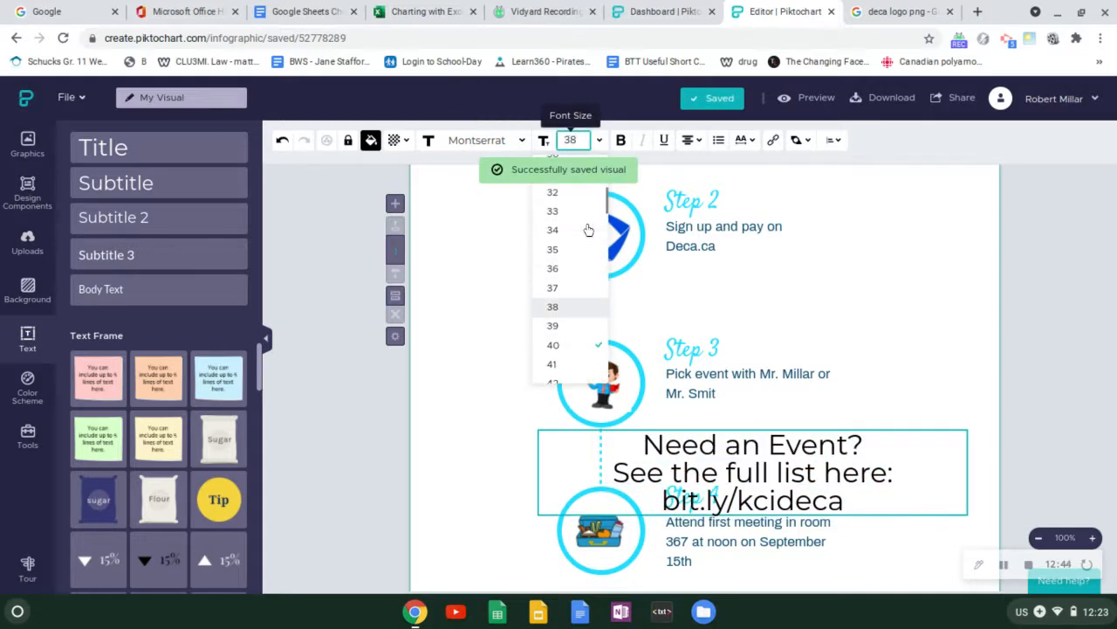
scroll(588, 229, "up", 3)
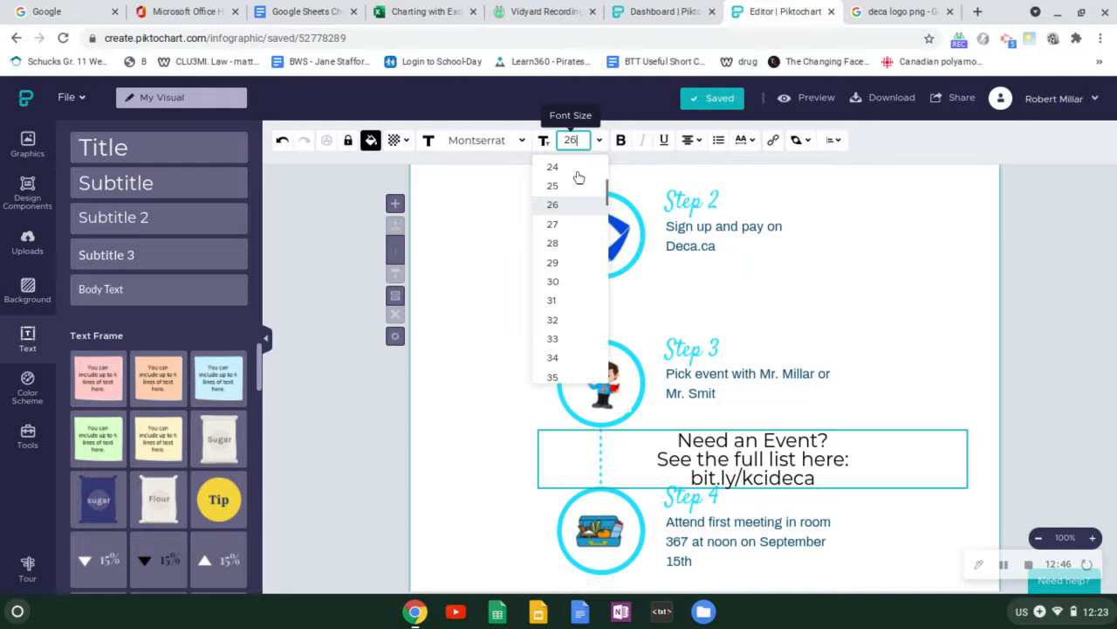
left_click(574, 167)
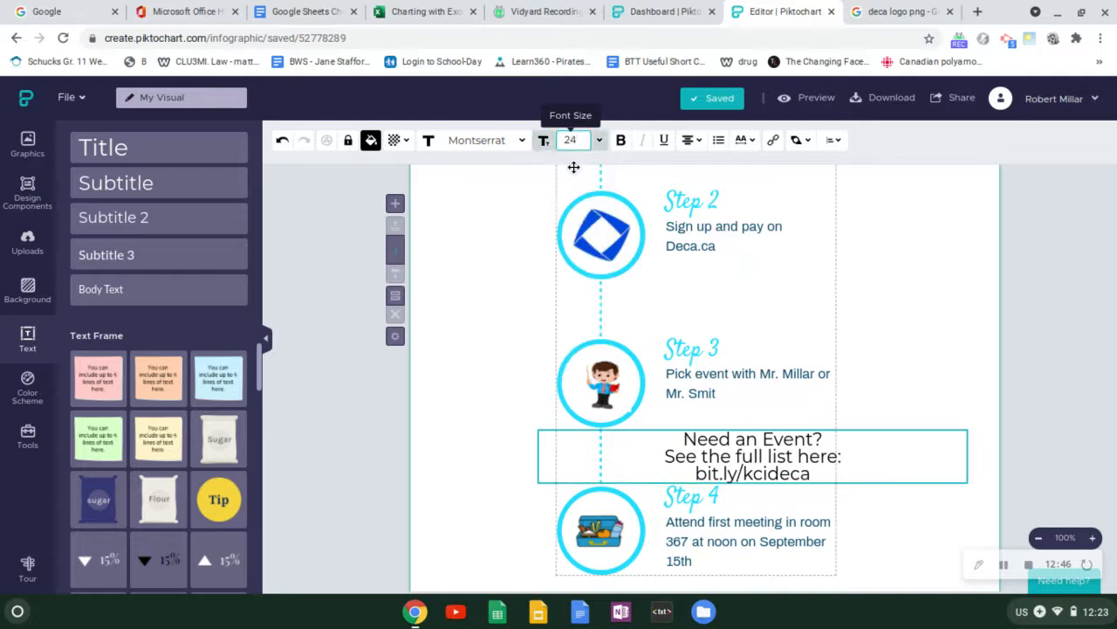
Step: Narrow the "Need an Event?" text box to about 269 wide, tilt it upward, and place it to the right of Steps 3 and 4
left_click(922, 472)
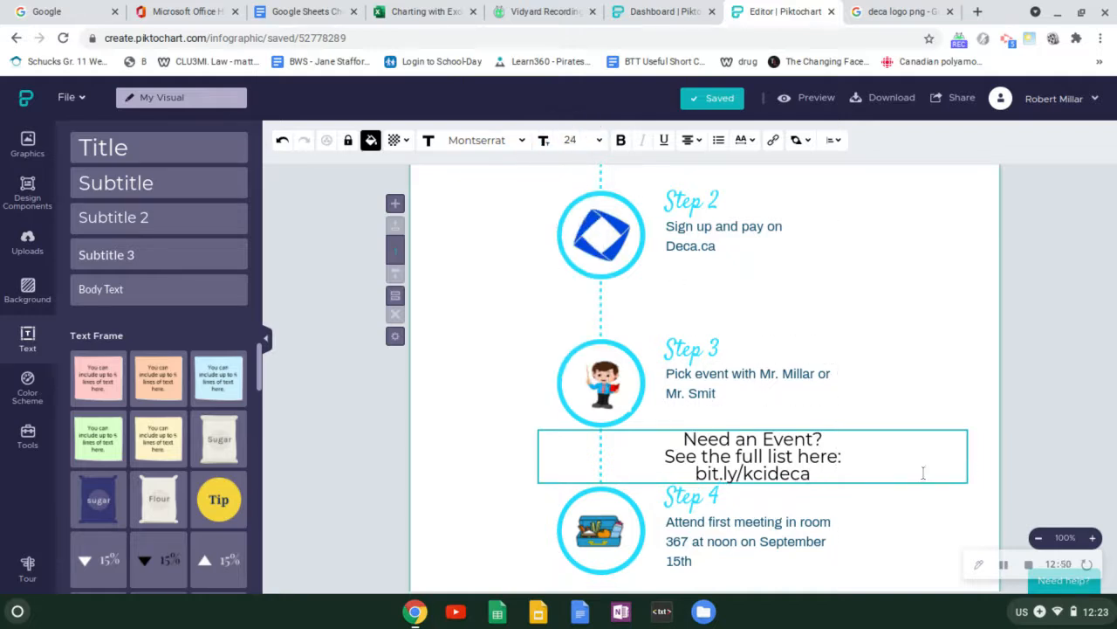
left_click(793, 452)
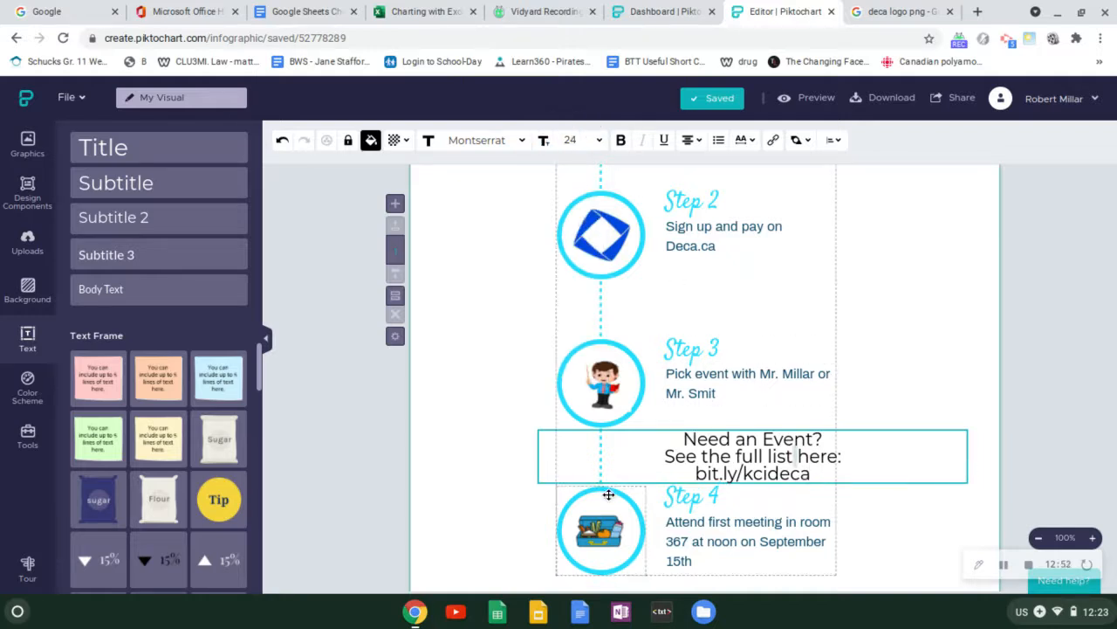
left_click(741, 493)
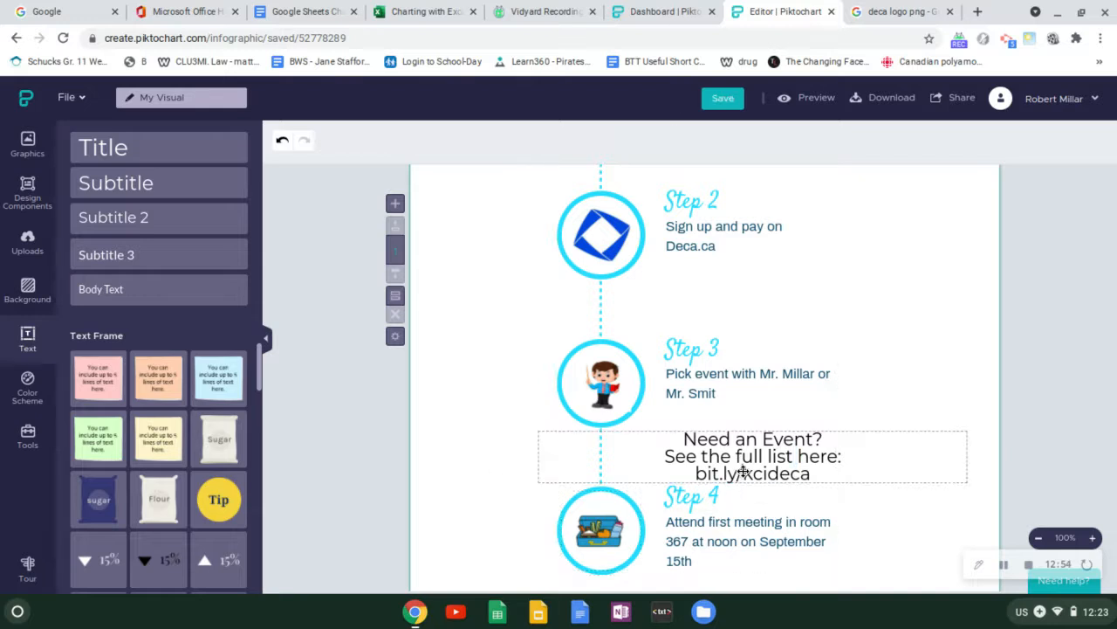
left_click(743, 472)
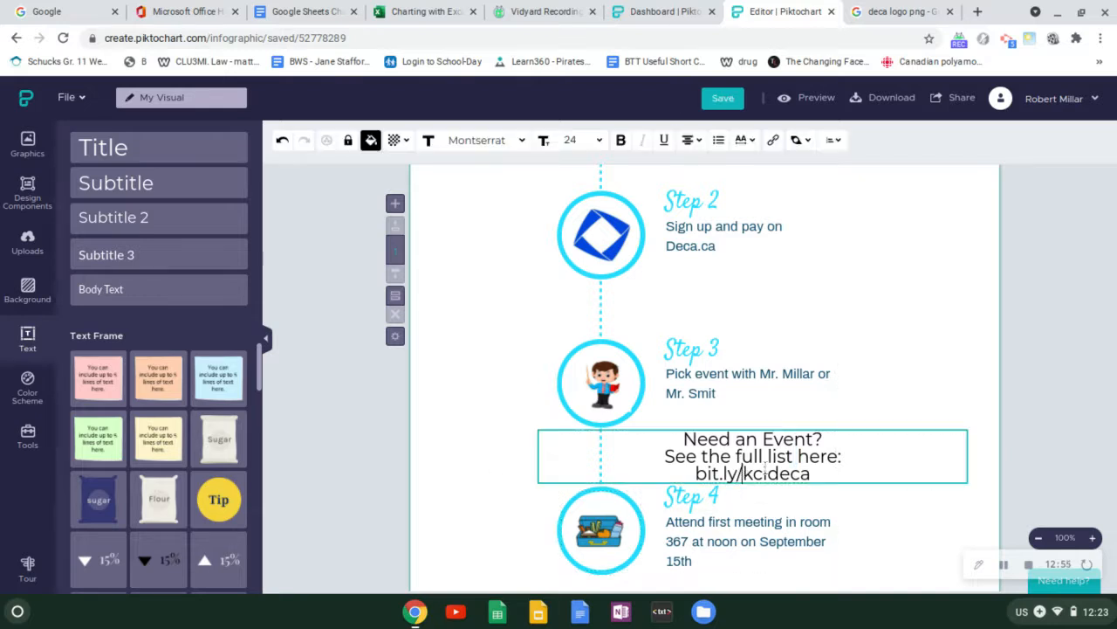
left_click(960, 492)
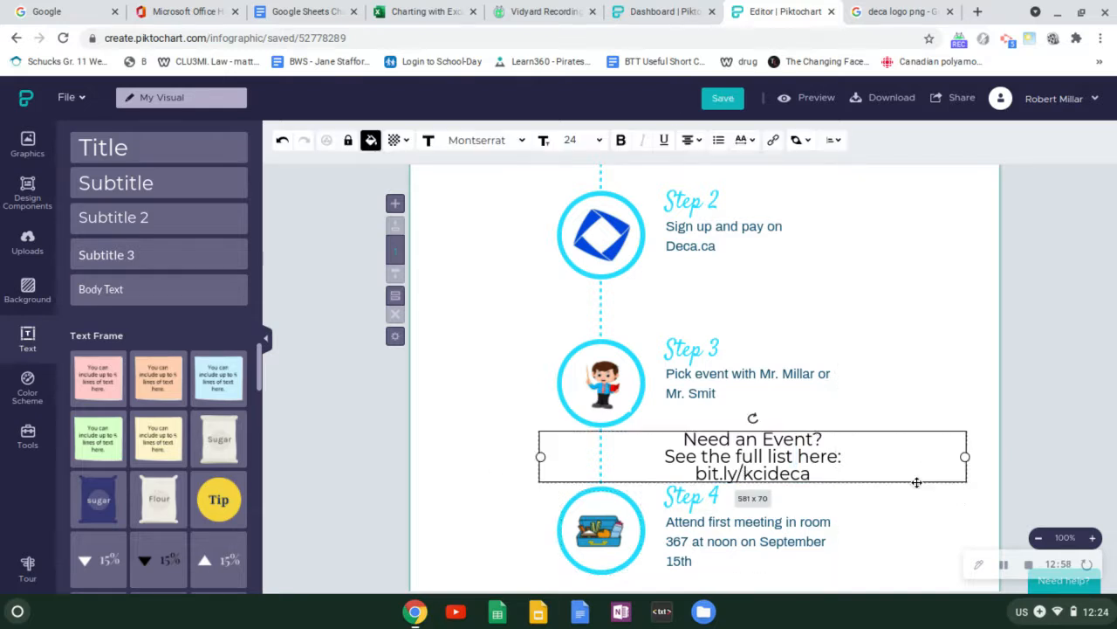
left_click_drag(966, 456, 736, 457)
left_click_drag(659, 450, 890, 420)
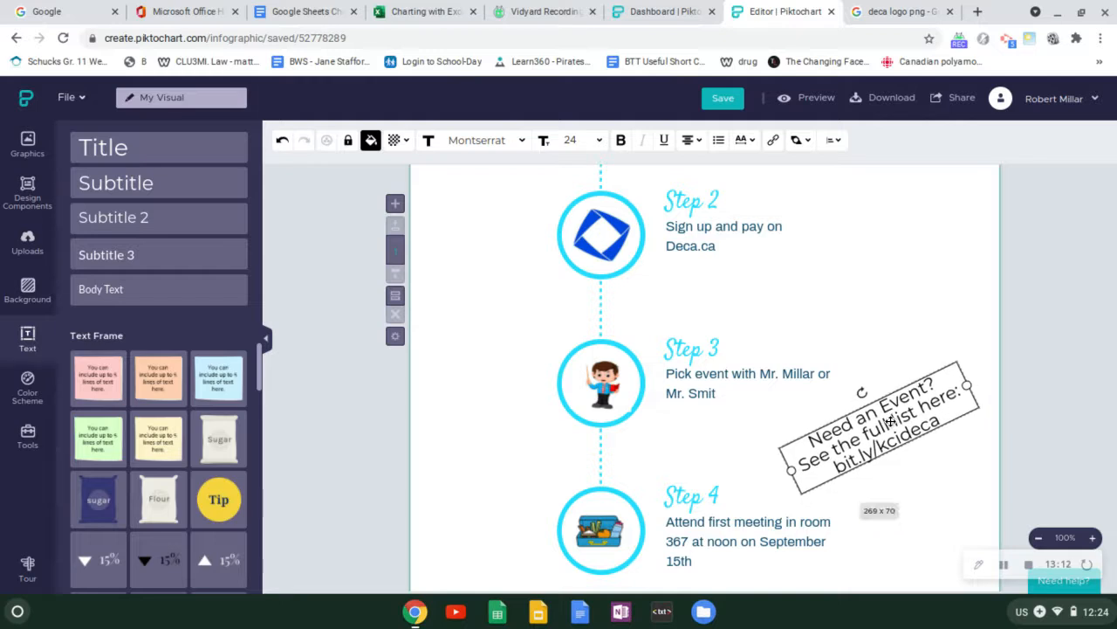
left_click(901, 323)
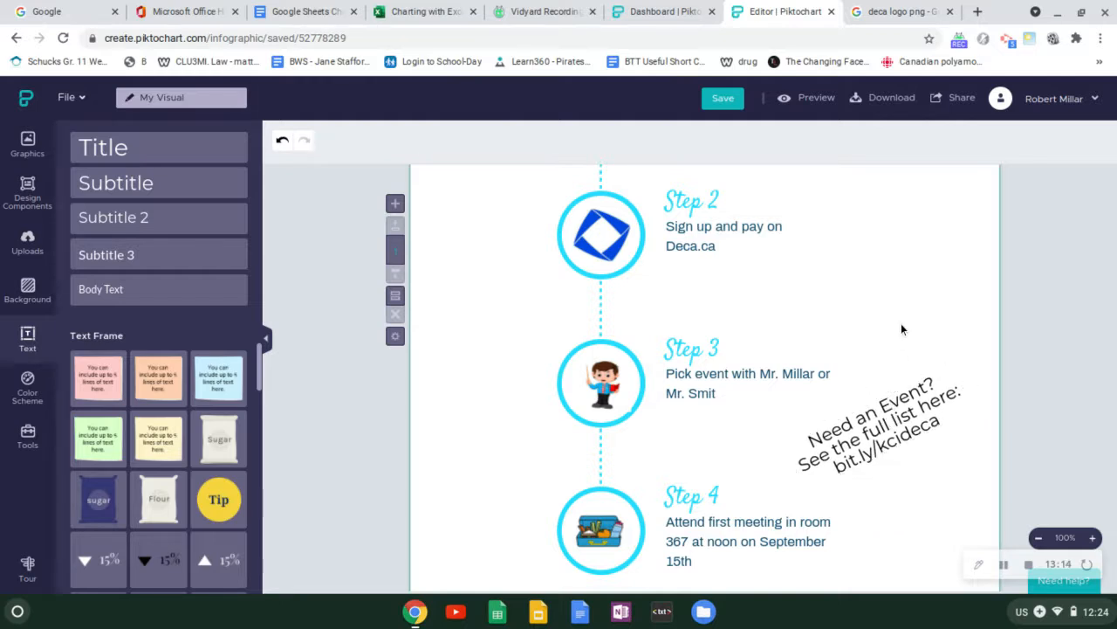
Step: Try the pale gradient background image, apply the cream textured one instead, and check it across the whole infographic
scroll(580, 325, "up", 3)
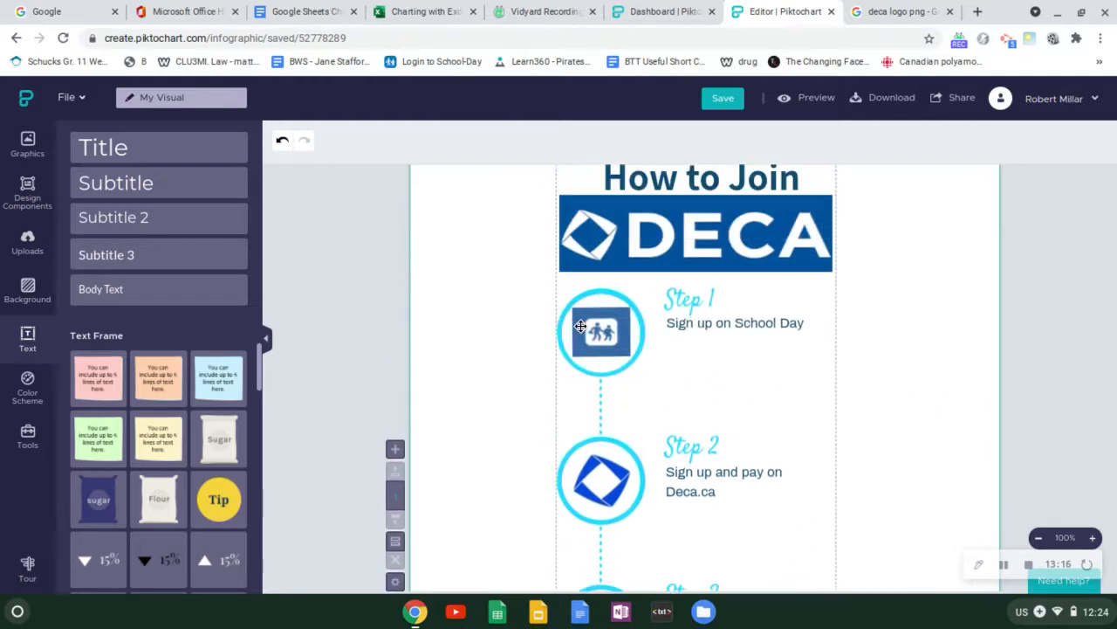
scroll(580, 326, "up", 1)
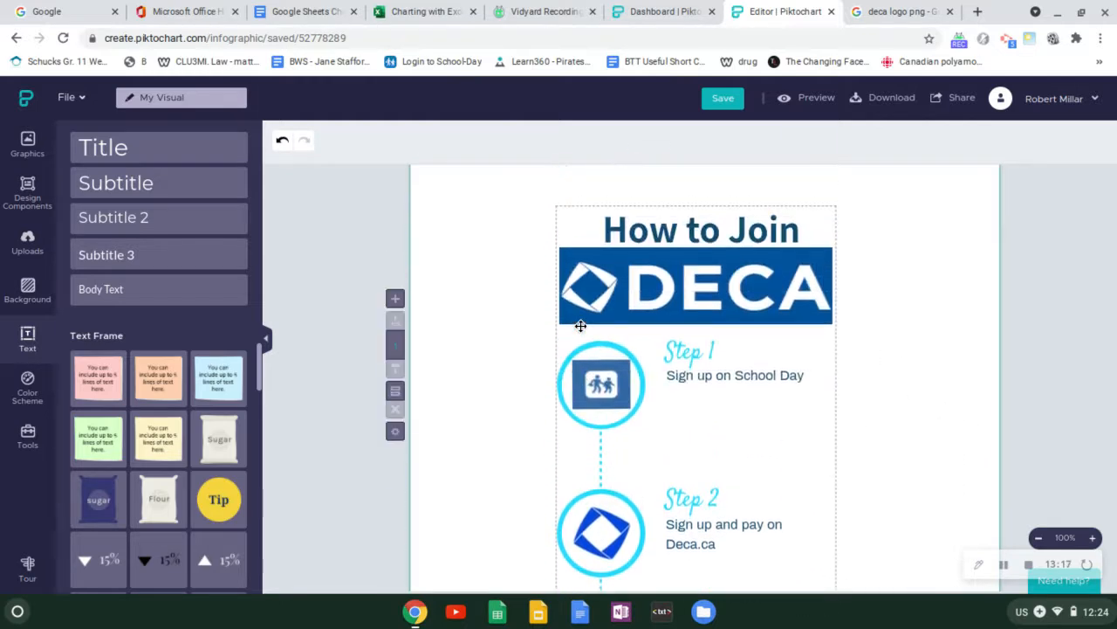
left_click(23, 289)
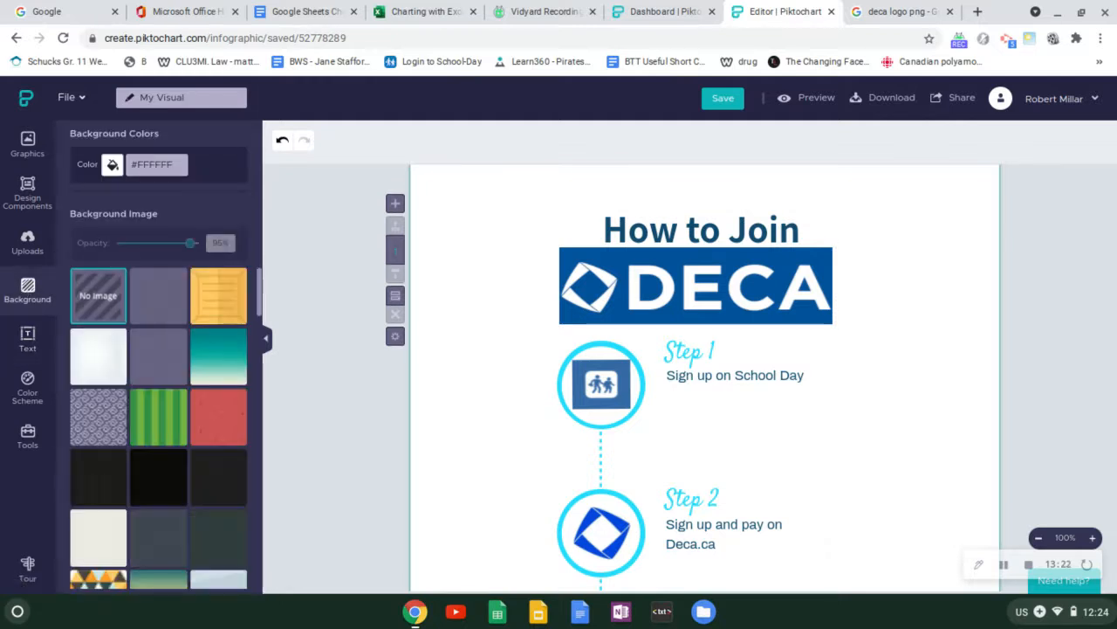
left_click(104, 365)
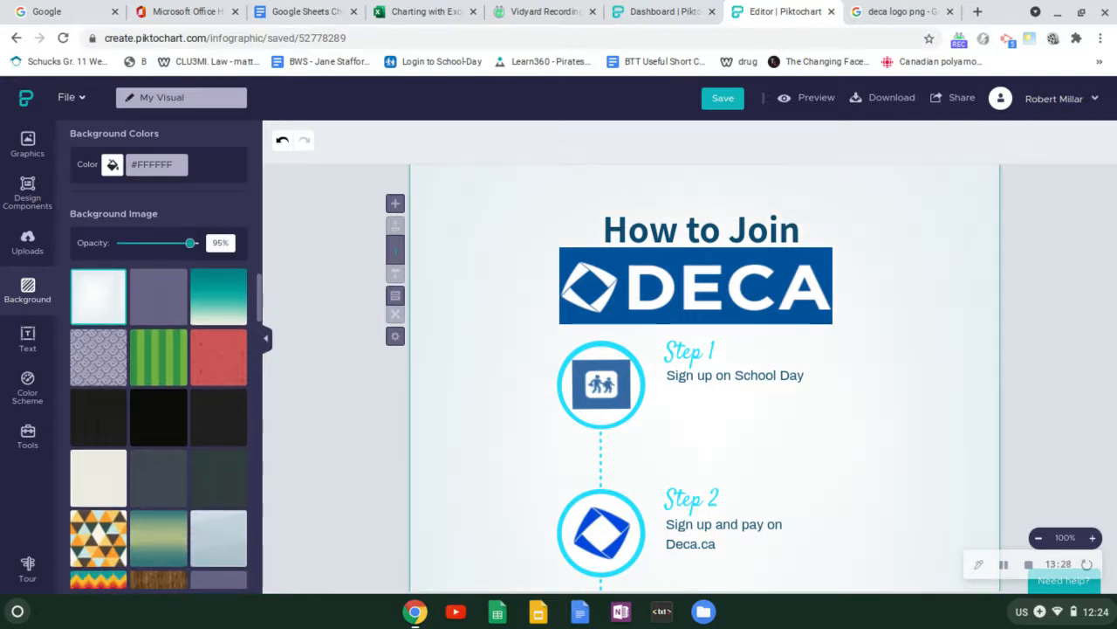
left_click(107, 482)
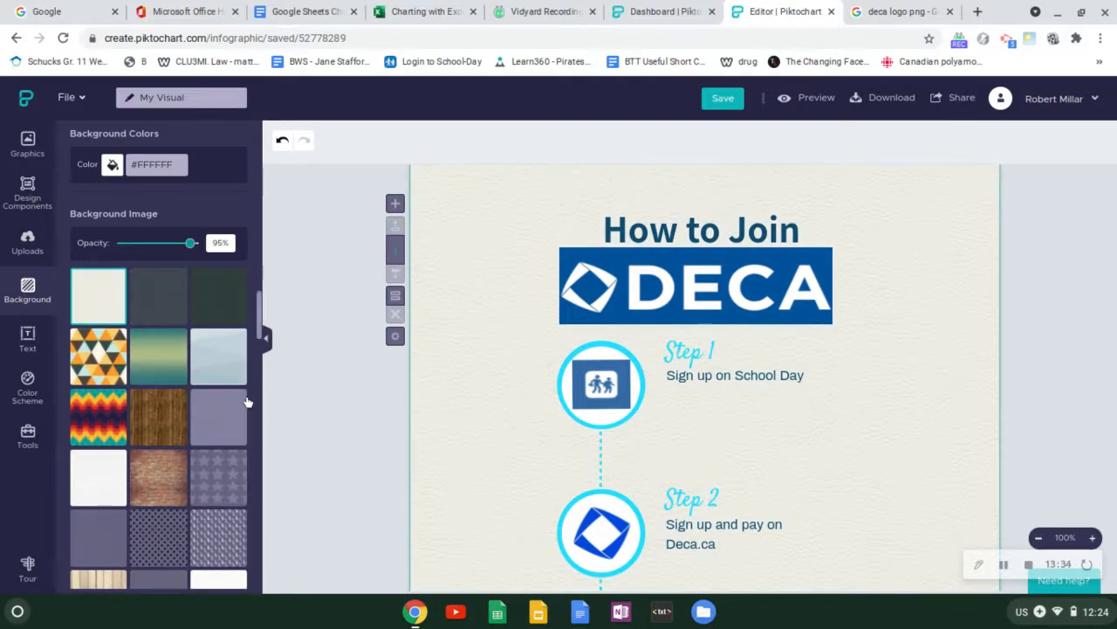
scroll(398, 400, "down", 2)
scroll(398, 400, "down", 3)
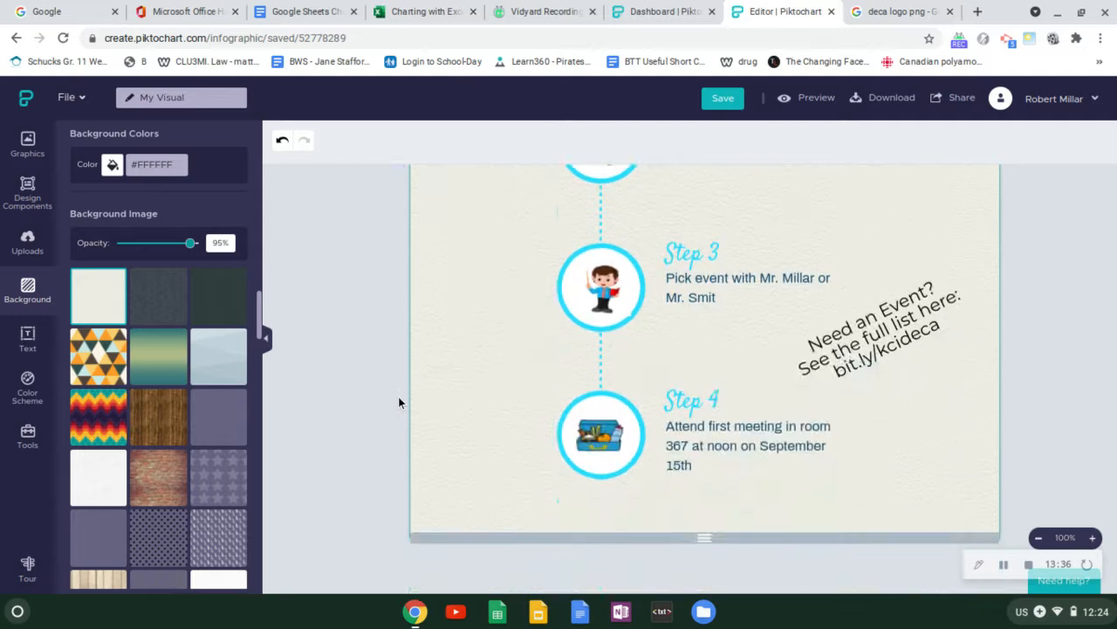
scroll(398, 400, "up", 5)
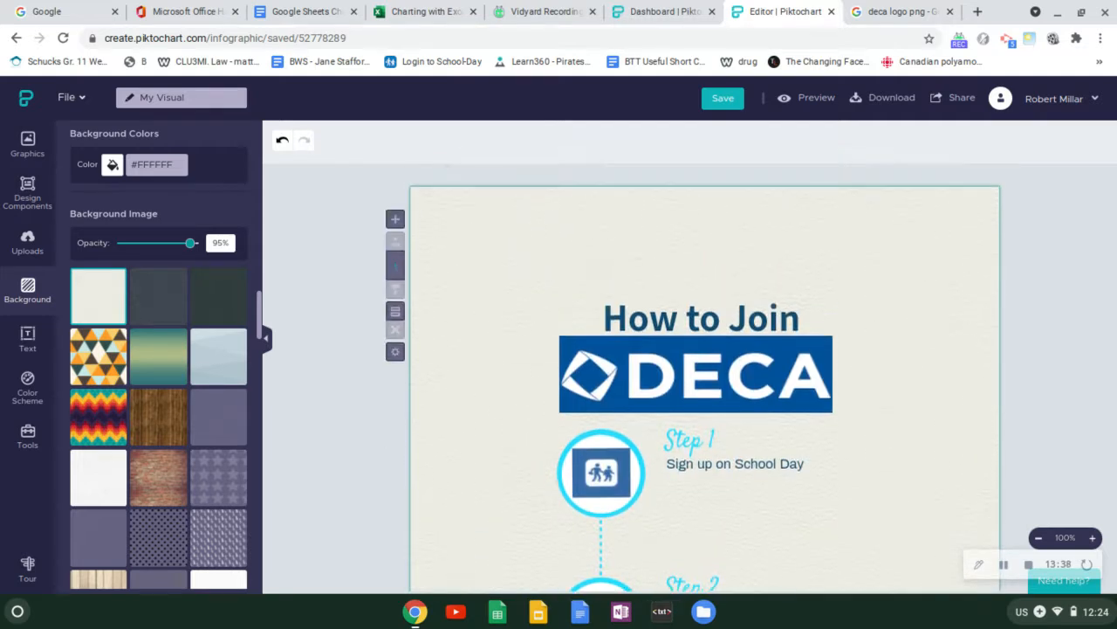
scroll(398, 400, "down", 5)
scroll(398, 400, "up", 5)
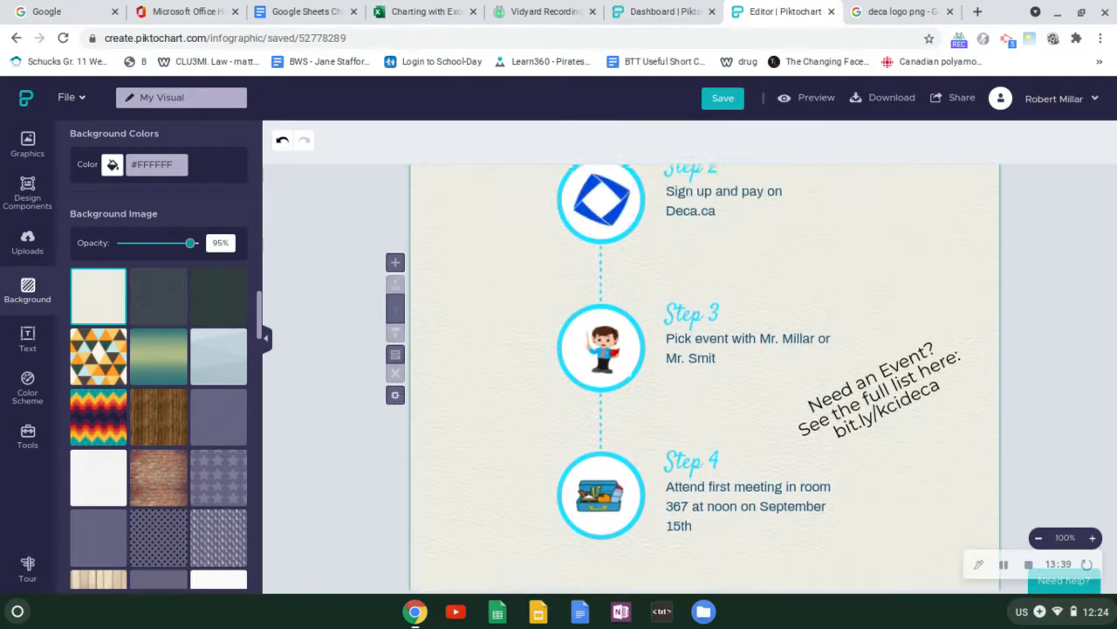
left_click(569, 282)
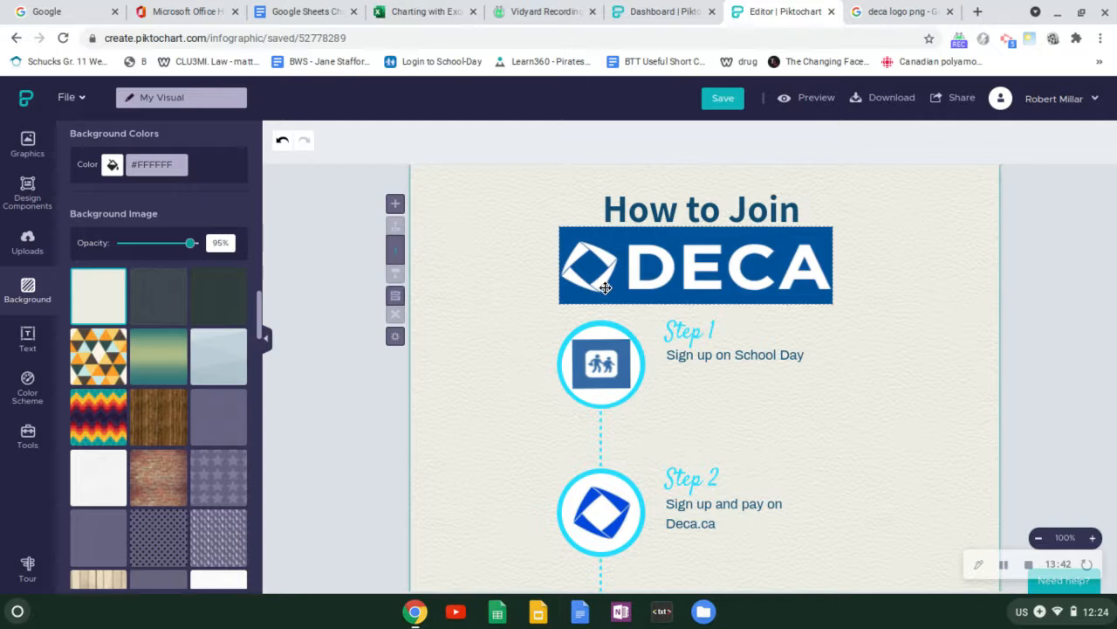
left_click(954, 170)
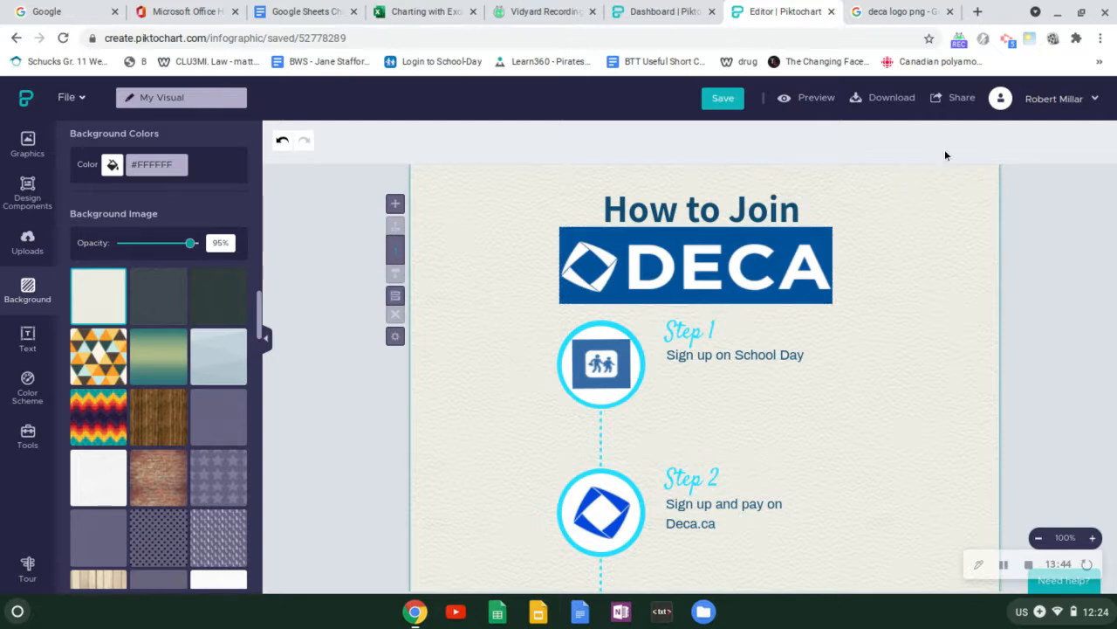
Step: Make the infographic's share link public with the title "deca poster" and copy the link
left_click(960, 98)
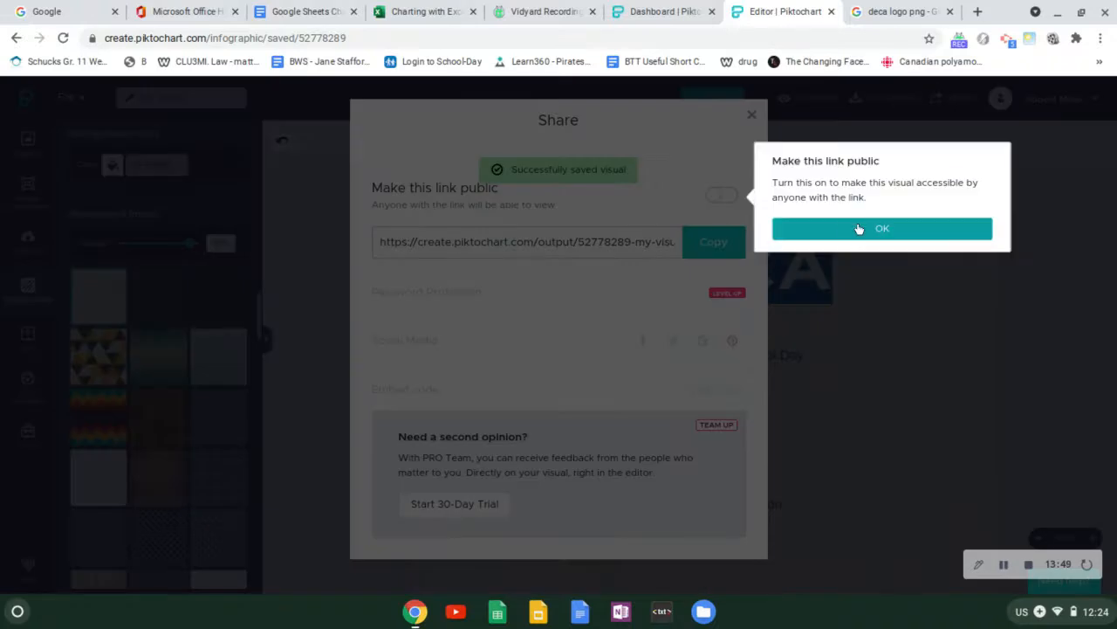
left_click(858, 228)
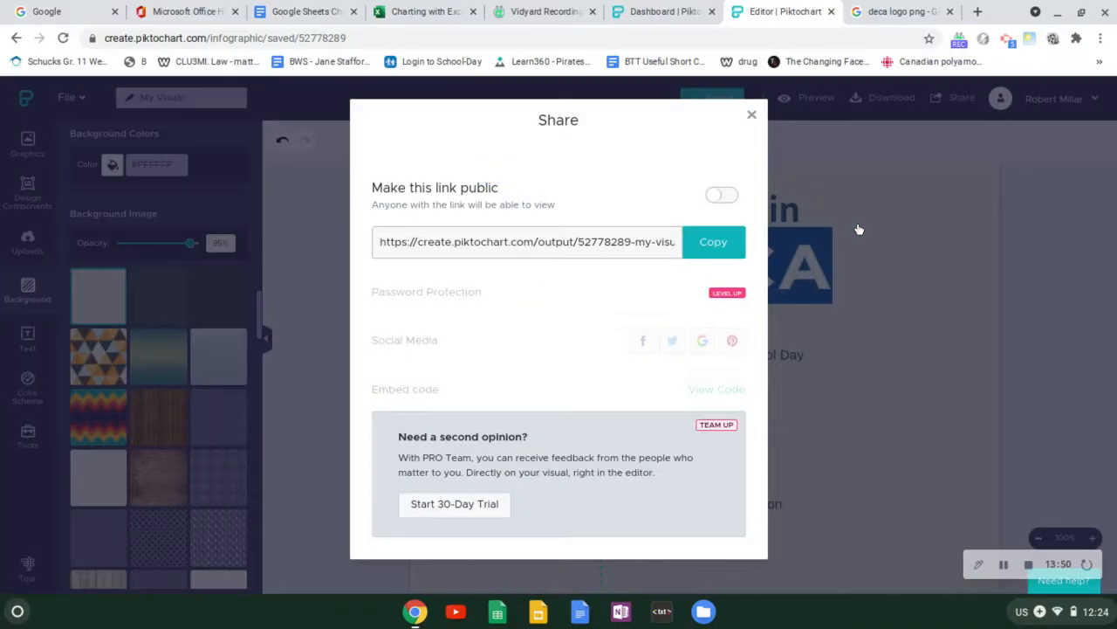
left_click(718, 200)
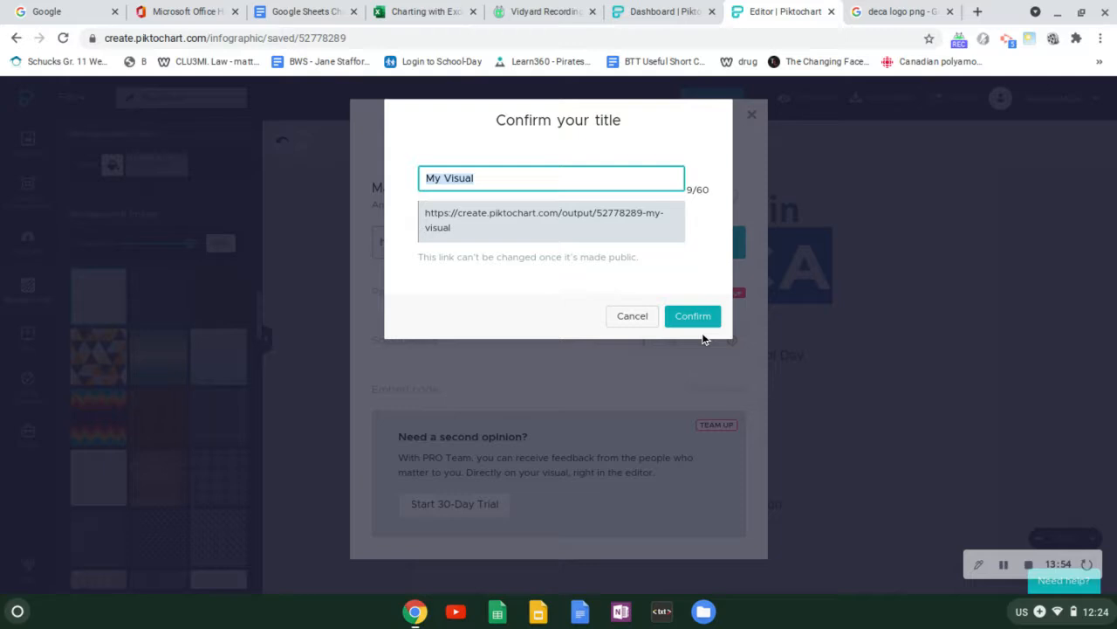
type("deca")
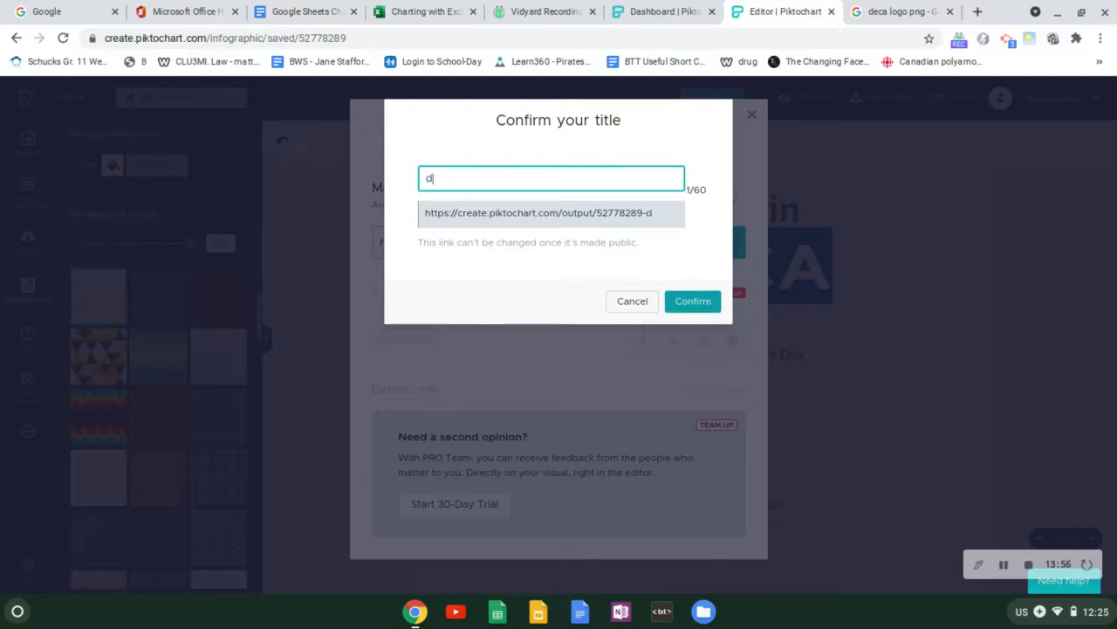
type(" poster")
left_click(710, 318)
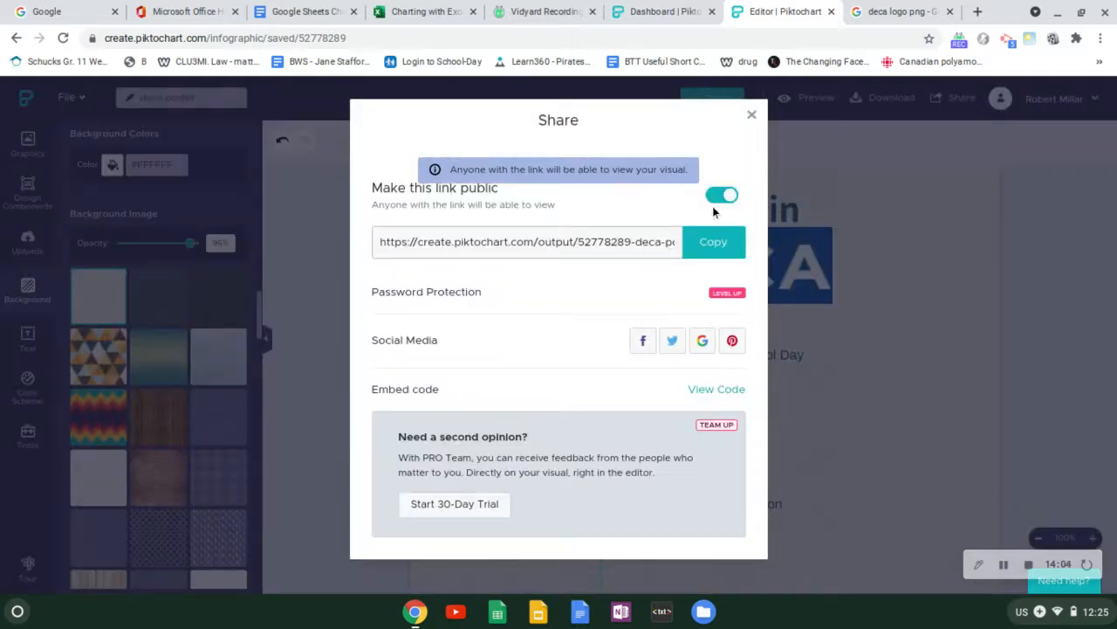
left_click(712, 251)
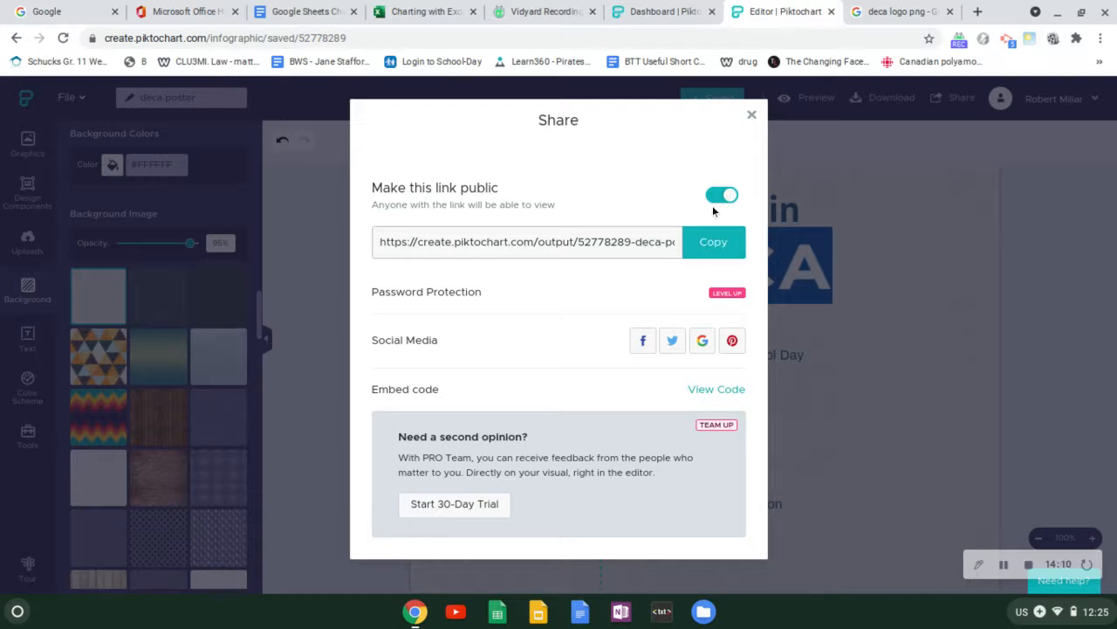
left_click(752, 117)
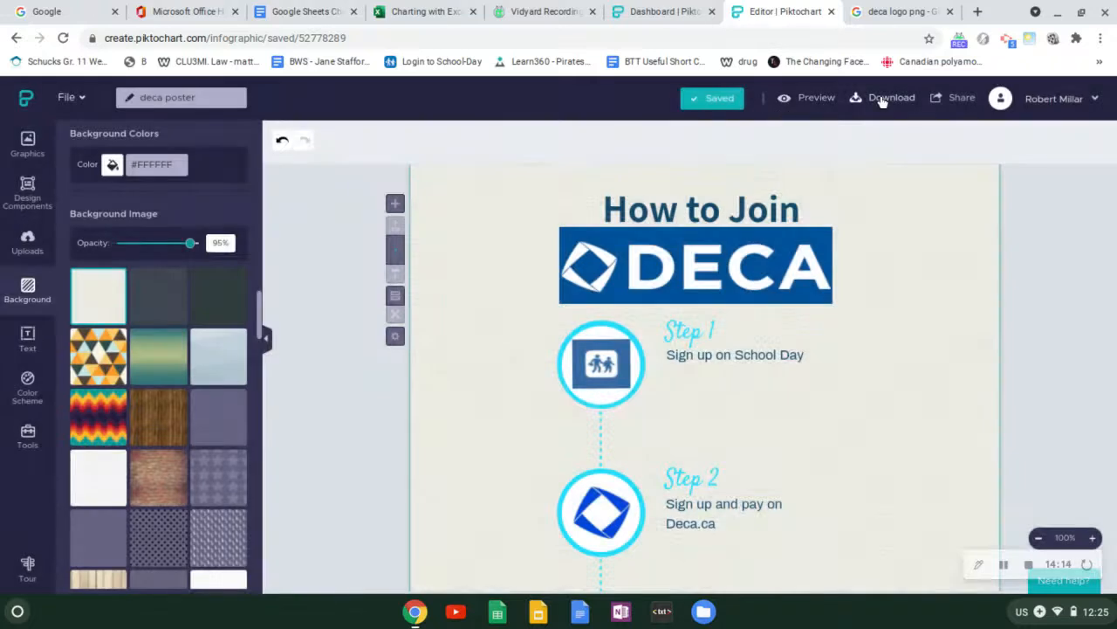
Step: Download the infographic as a PNG in Normal quality without splitting it into blocks
left_click(882, 99)
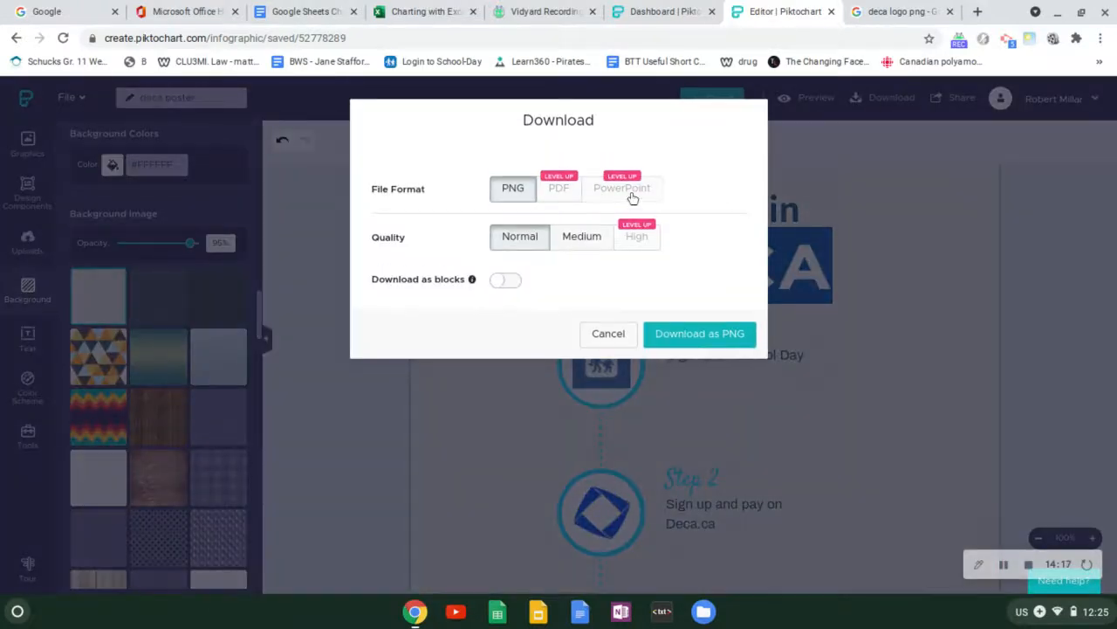
left_click(696, 336)
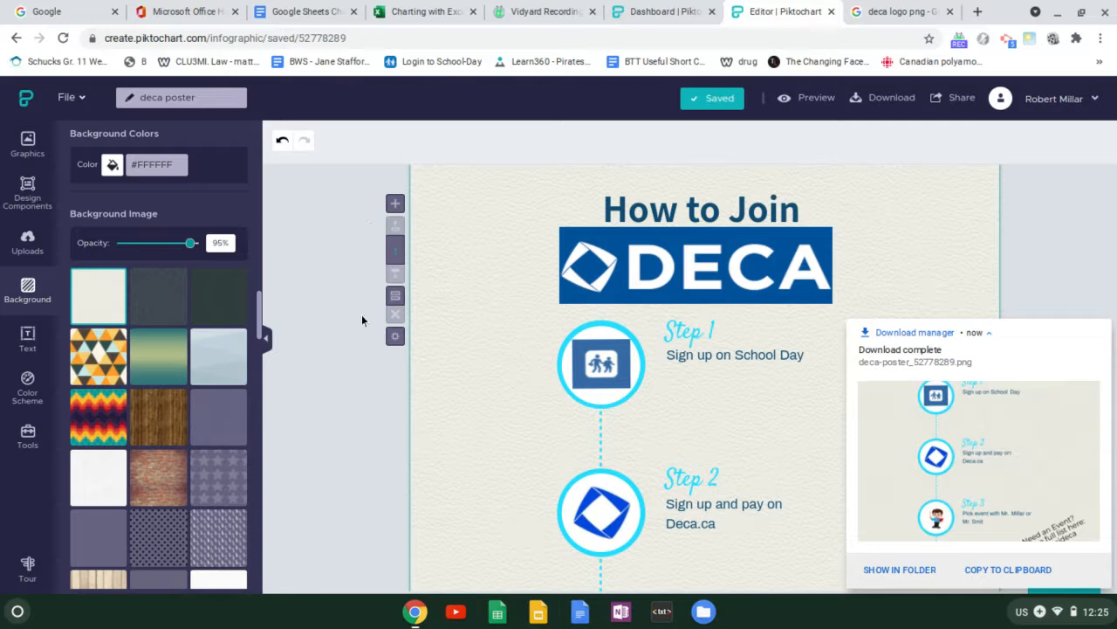
Step: Look over the finished poster from the "How to Join" heading and DECA logo down to Step 4
scroll(362, 315, "up", 2)
scroll(518, 309, "down", 8)
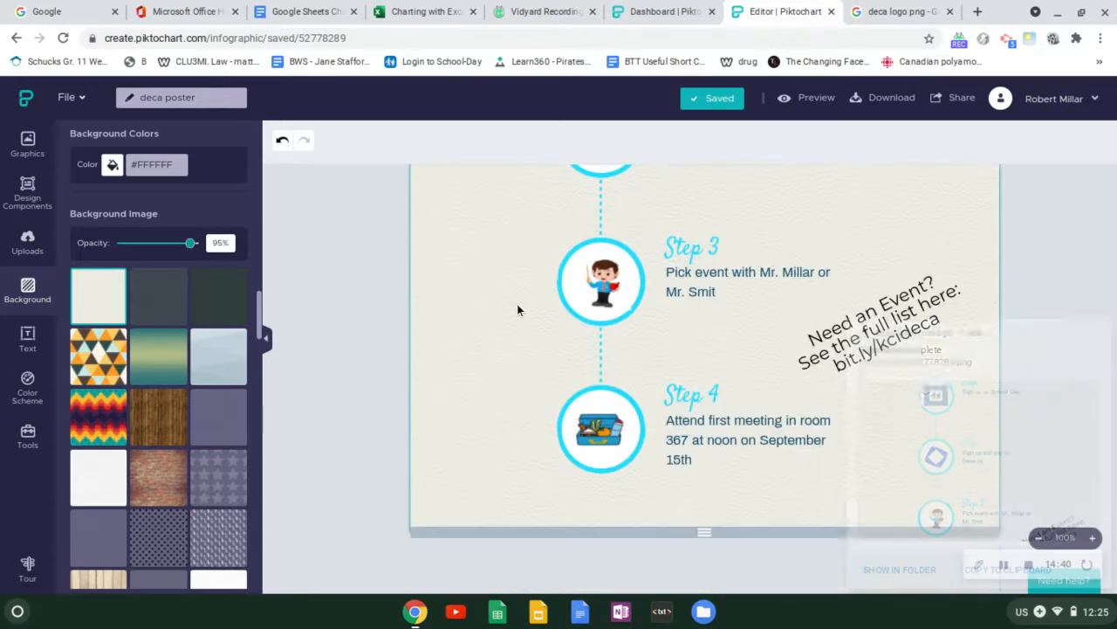
scroll(518, 310, "up", 5)
scroll(516, 304, "up", 1)
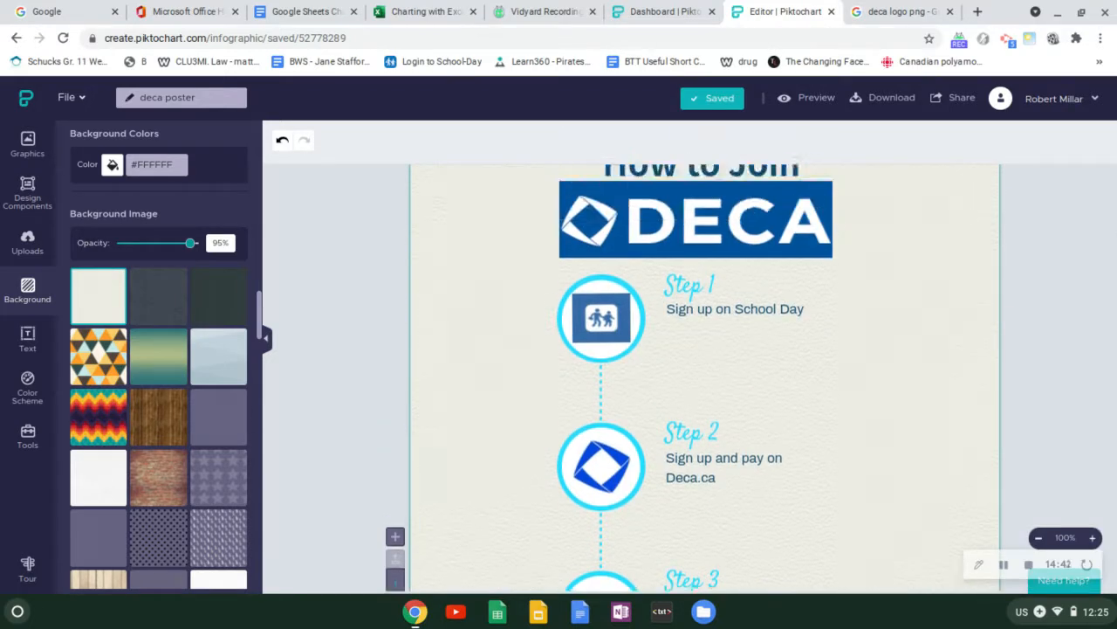
scroll(516, 304, "down", 4)
scroll(611, 375, "up", 4)
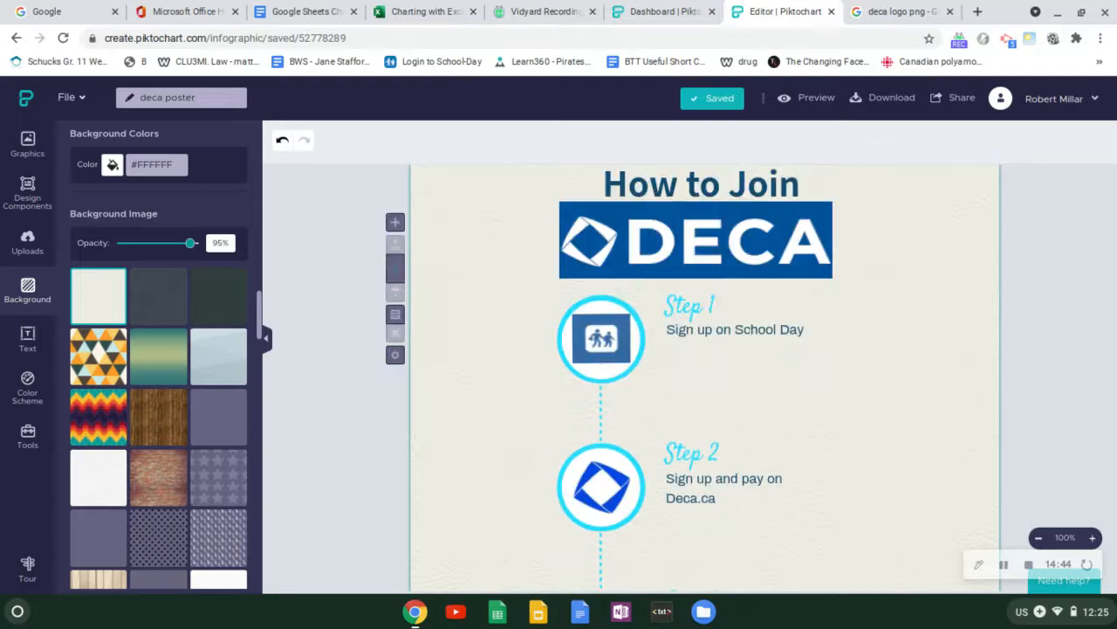
scroll(705, 377, "down", 1)
scroll(704, 377, "up", 1)
scroll(704, 377, "down", 1)
scroll(705, 377, "down", 1)
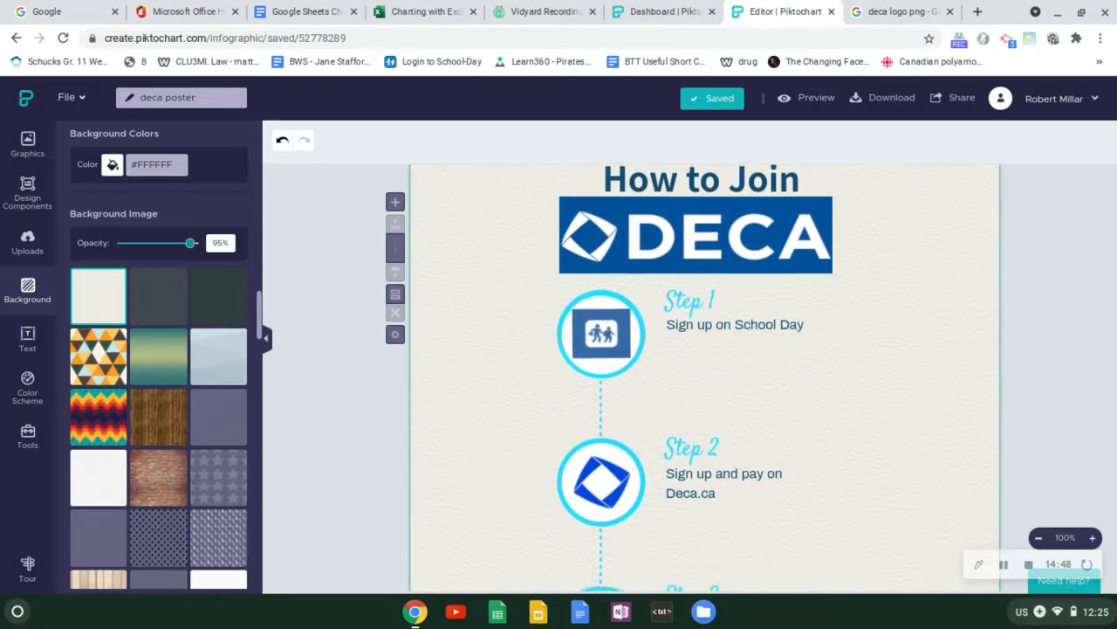